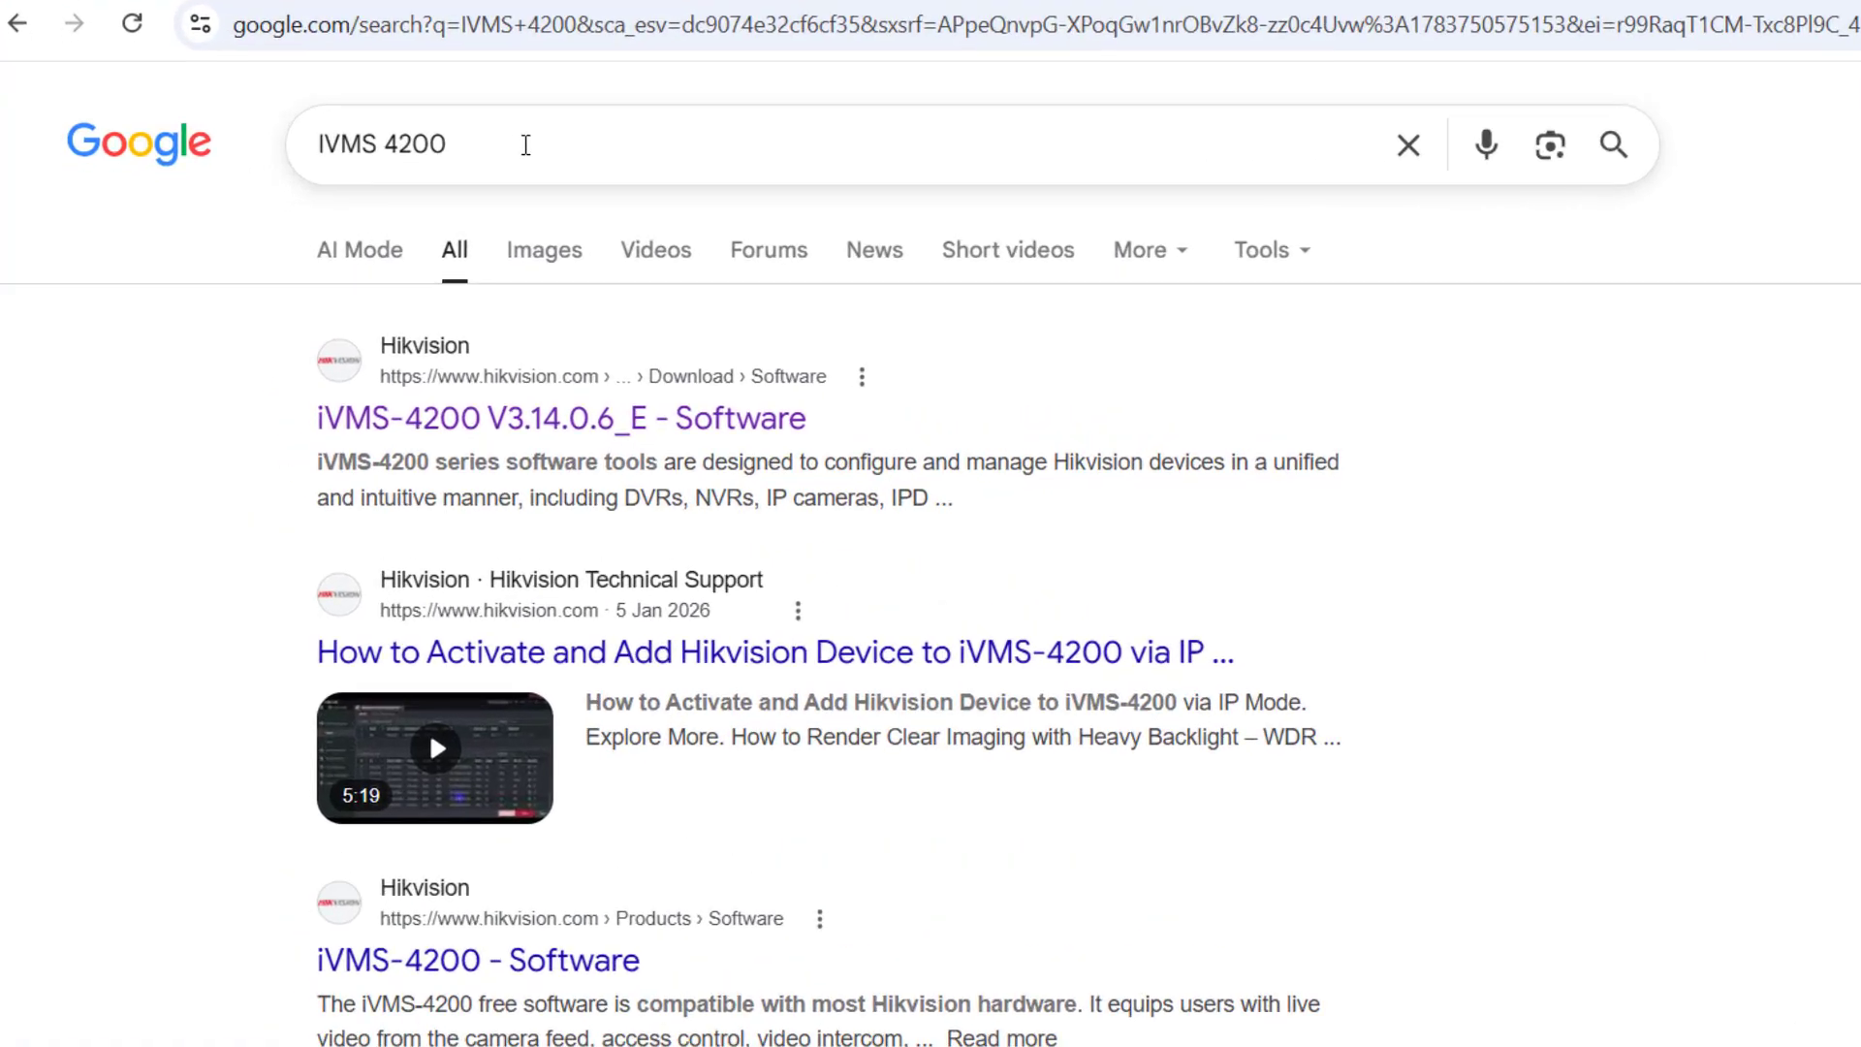
Re-run the existing 'IVMS 4200' Google search.
{"action": "left_click", "coordinate": [525, 144]}
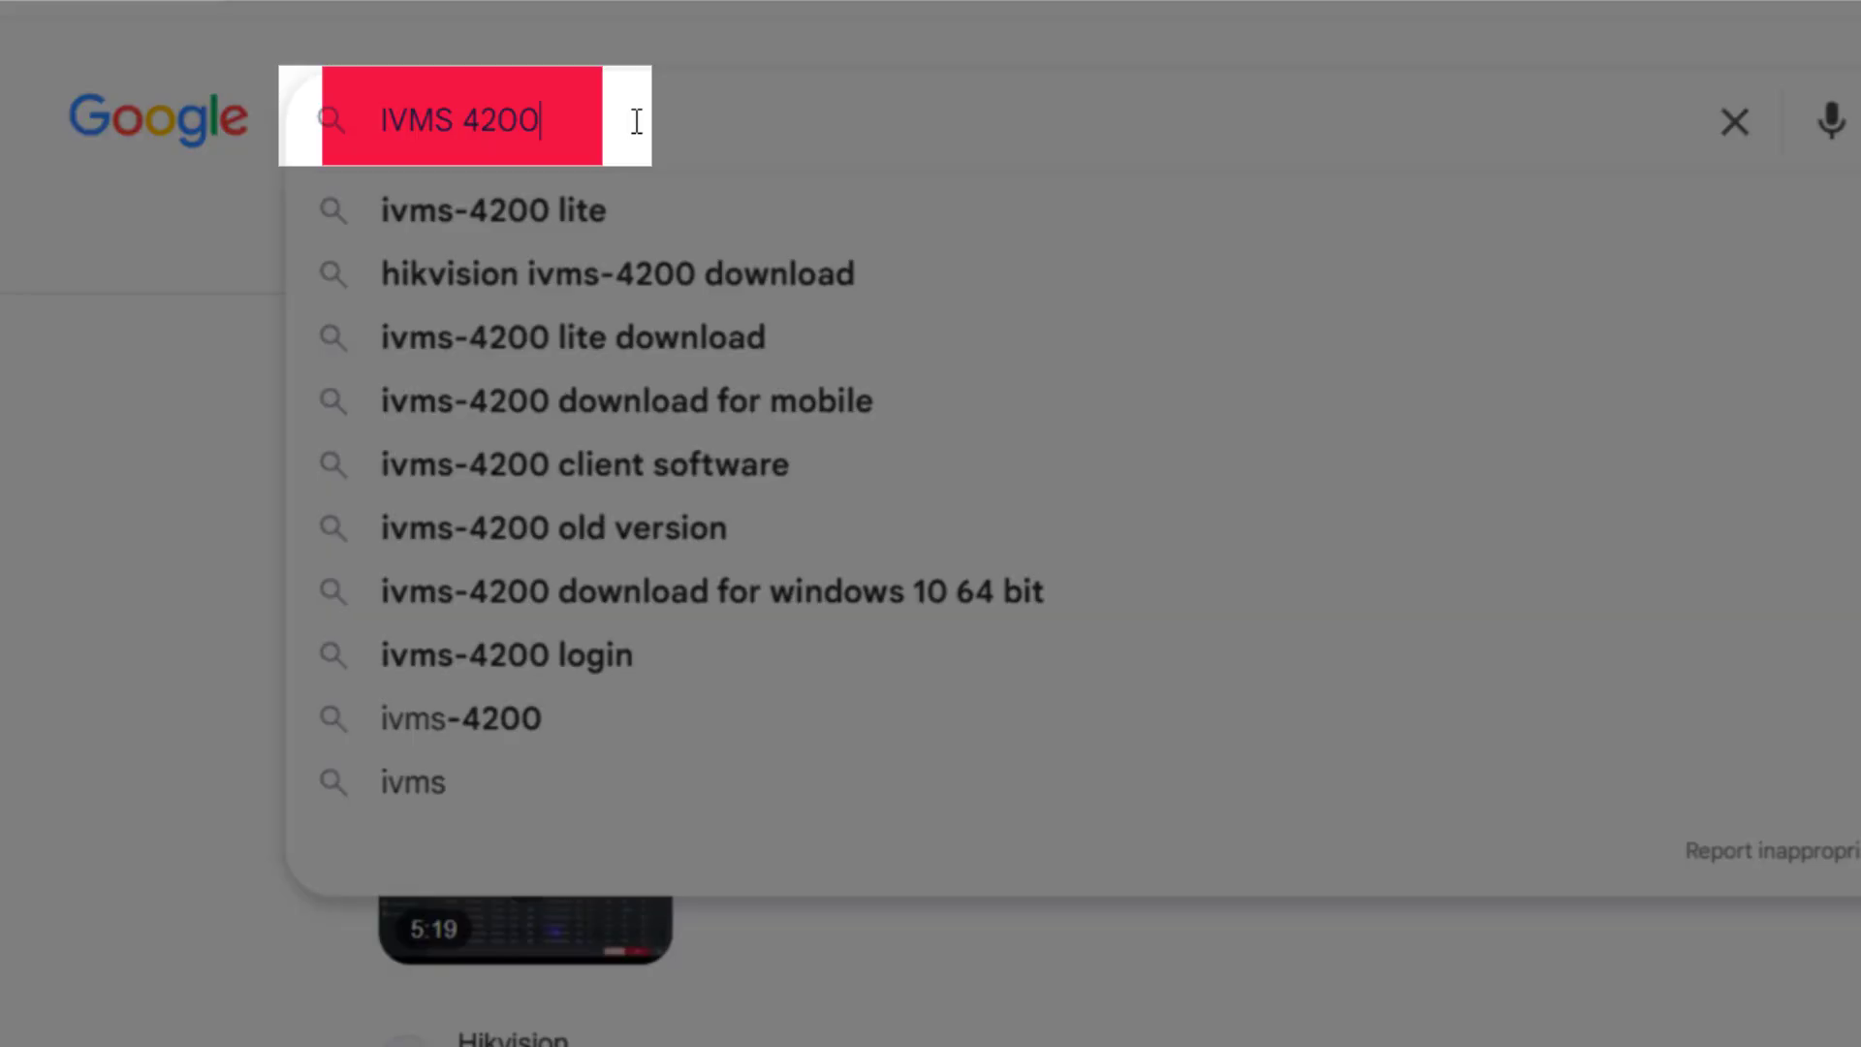
{"action": "left_click_drag", "start_coordinate": [495, 138], "coordinate": [321, 145]}
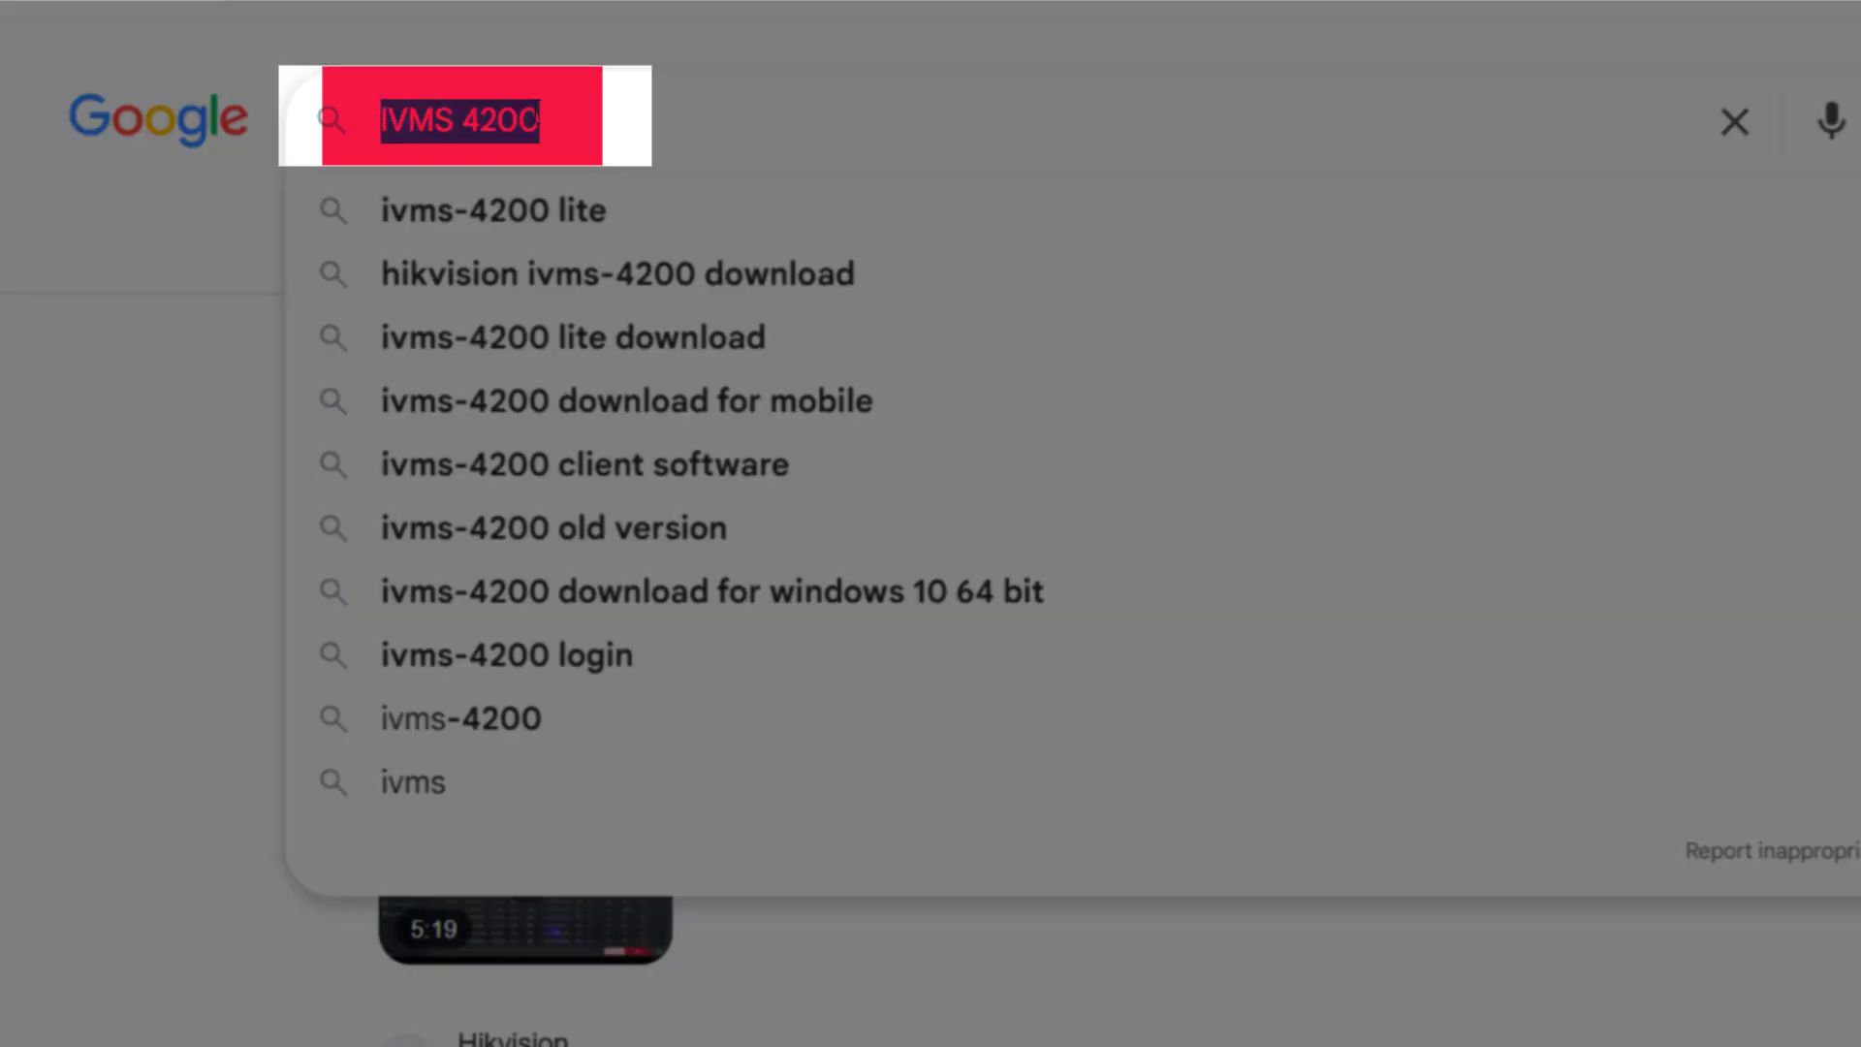
{"action": "left_click", "coordinate": [575, 123]}
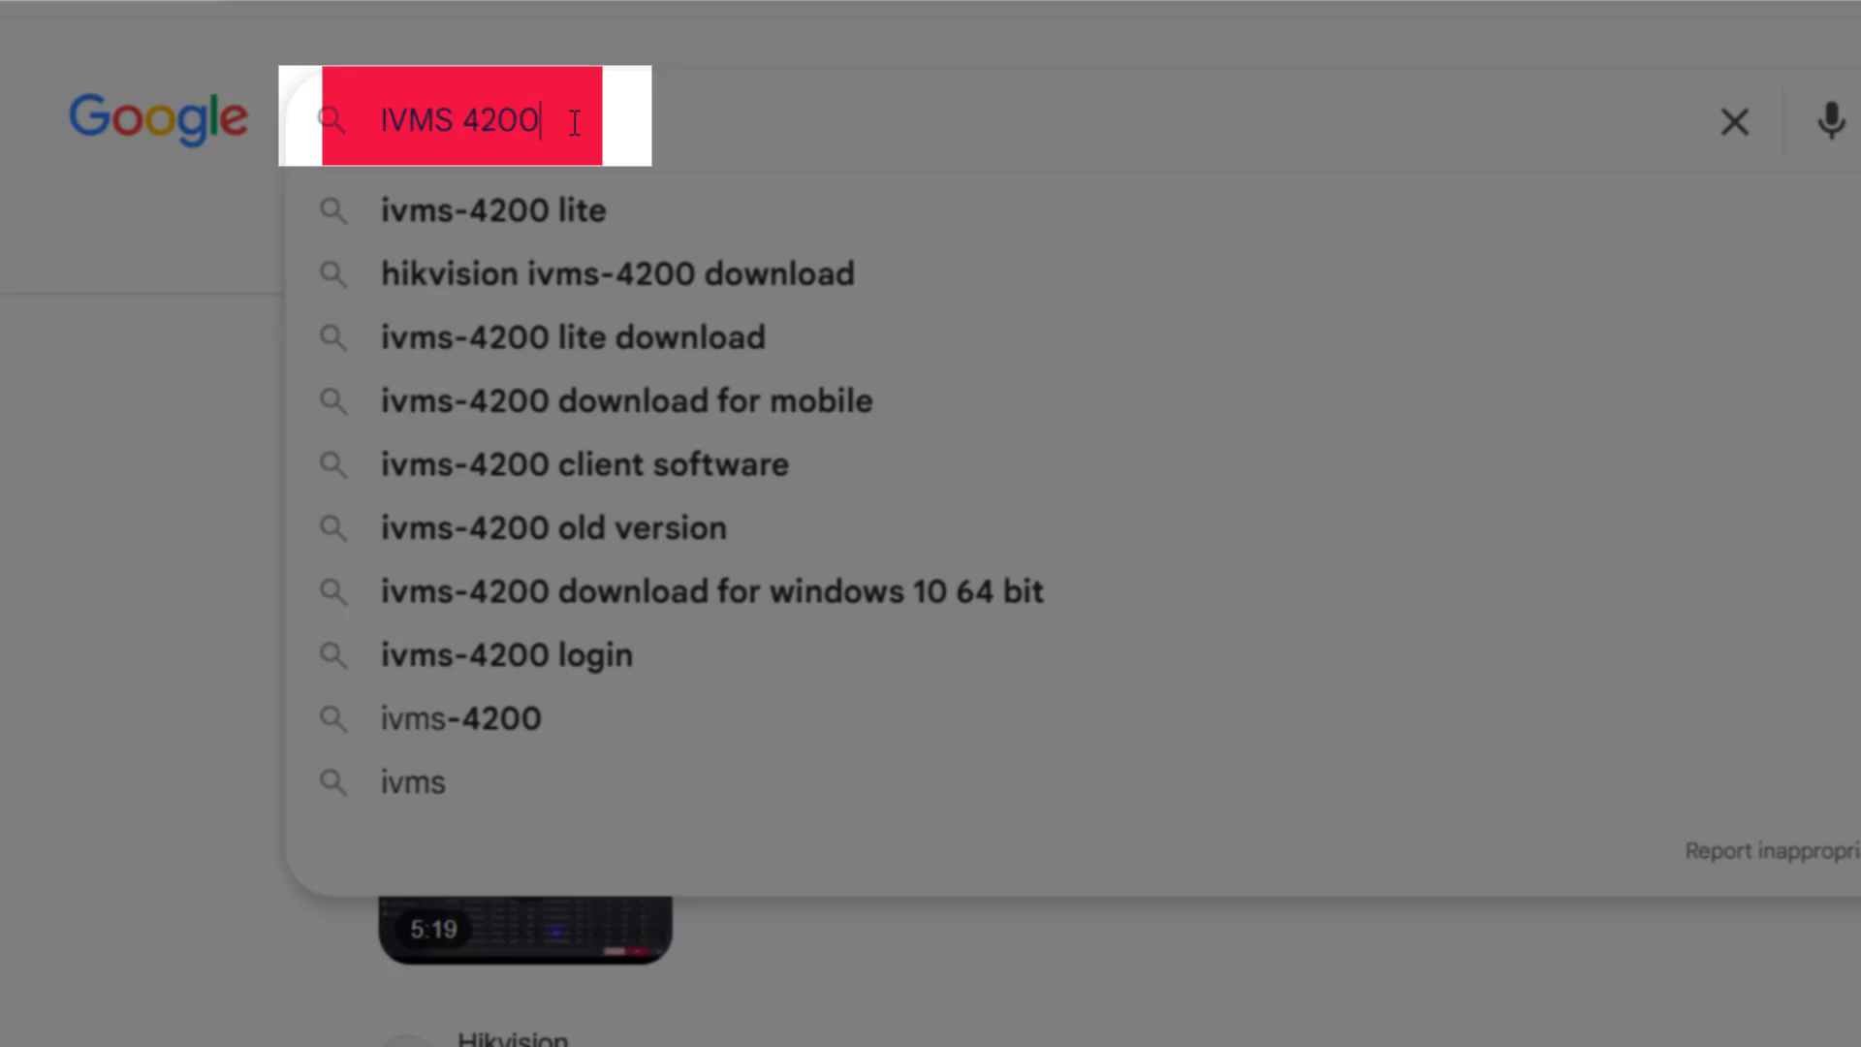
{"action": "key", "text": "Return"}
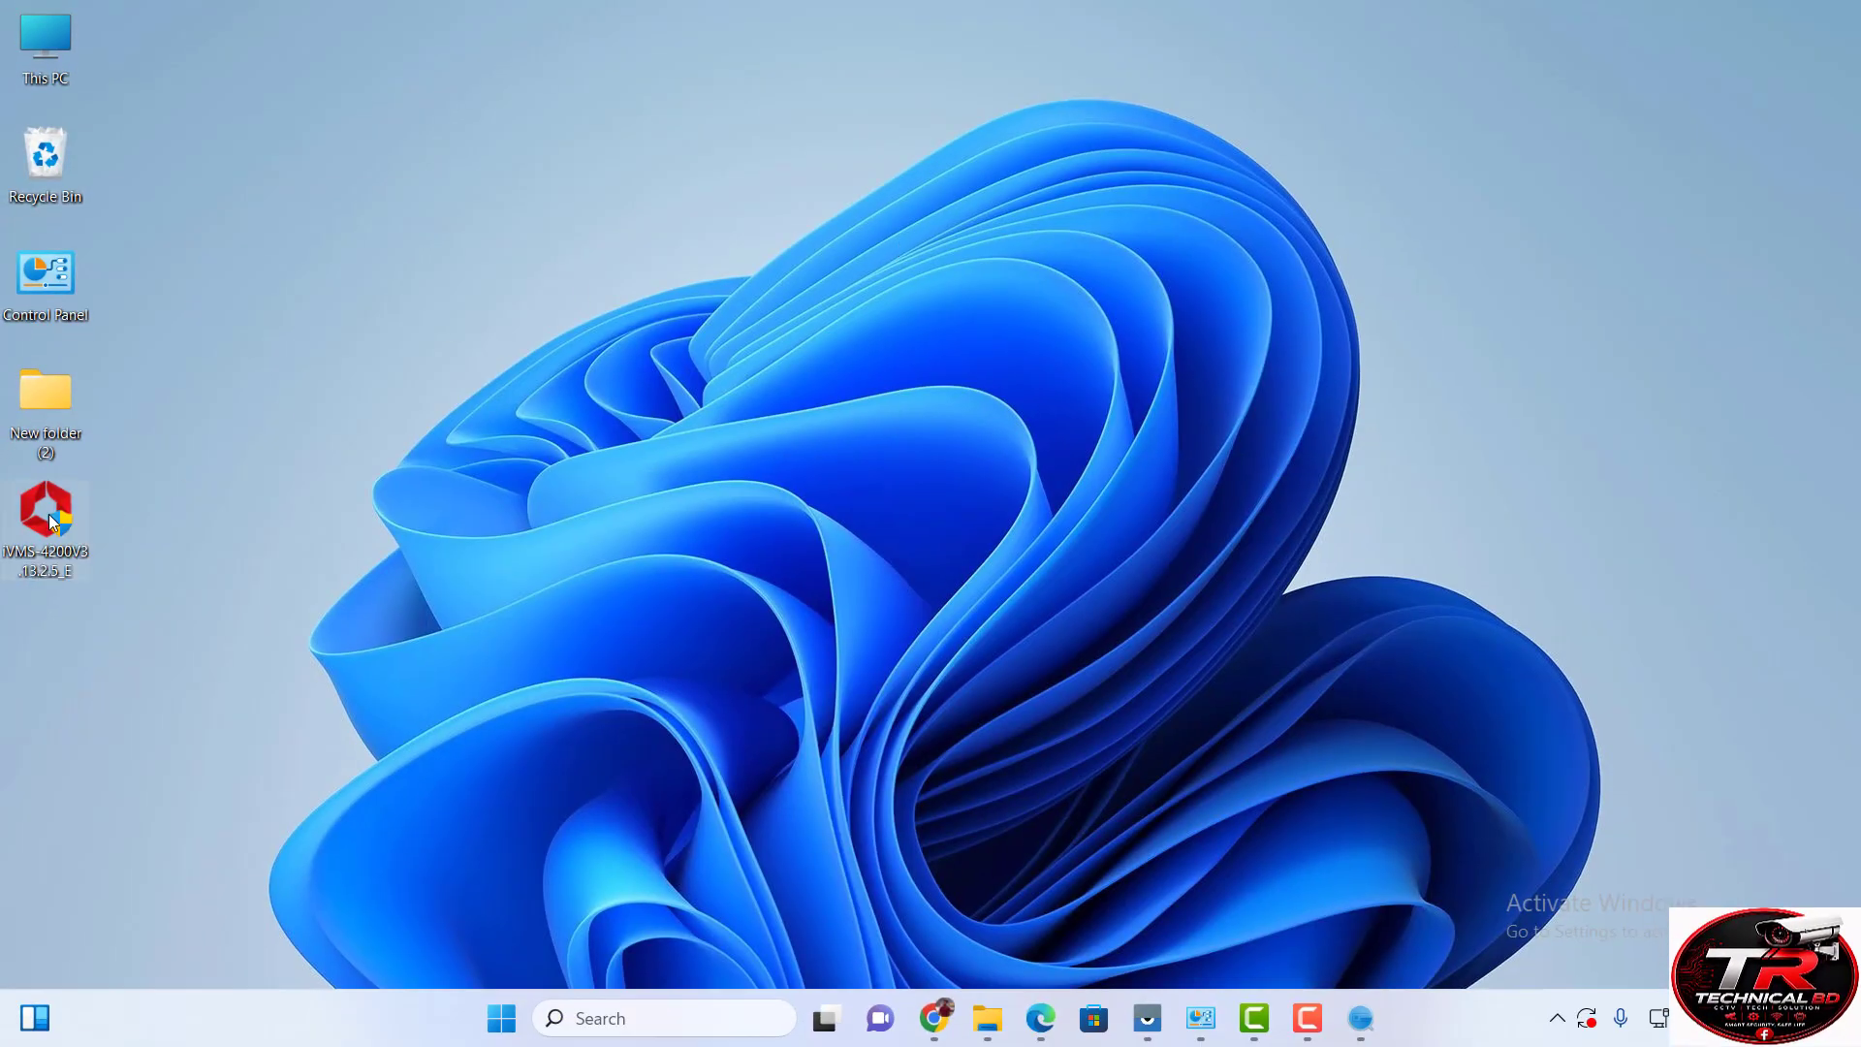
Run the iVMS-4200 installer as administrator, accept the license and install to C:\Program Files (x86)\iVMS-4200 Site.
{"action": "right_click", "coordinate": [48, 514]}
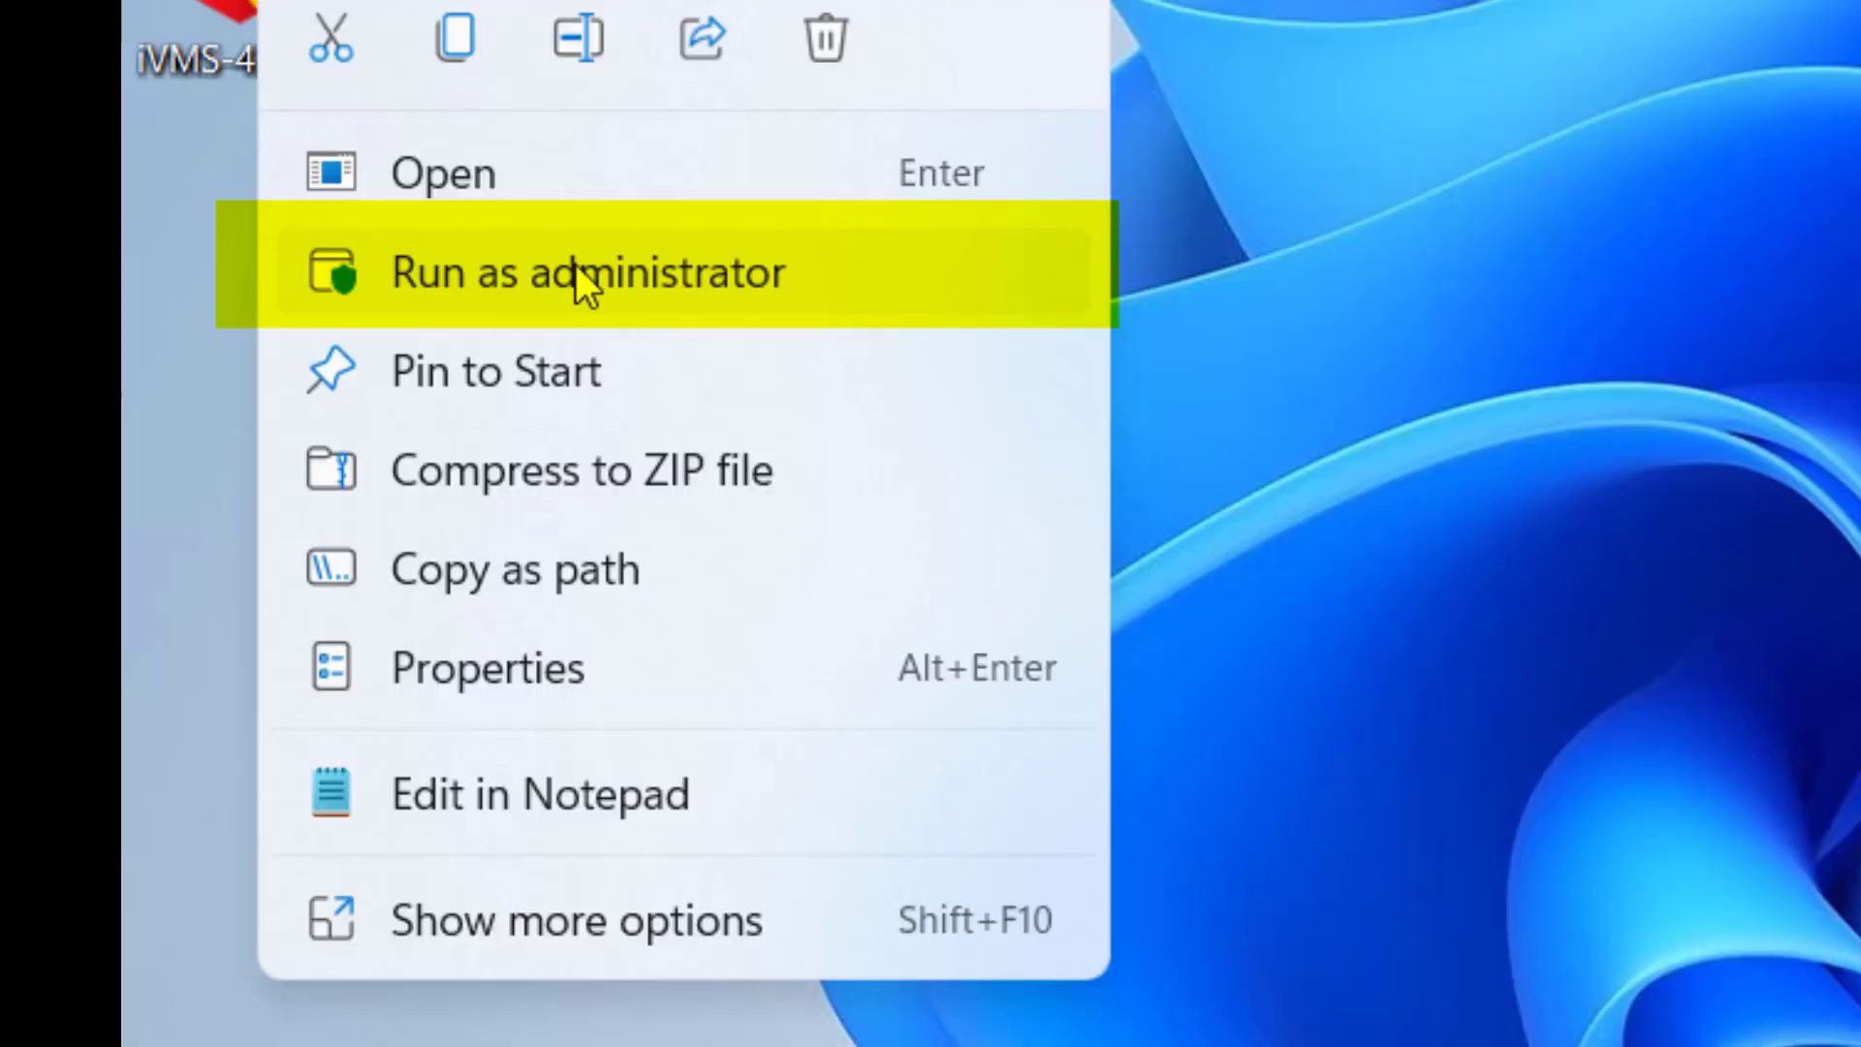
{"action": "left_click", "coordinate": [601, 271]}
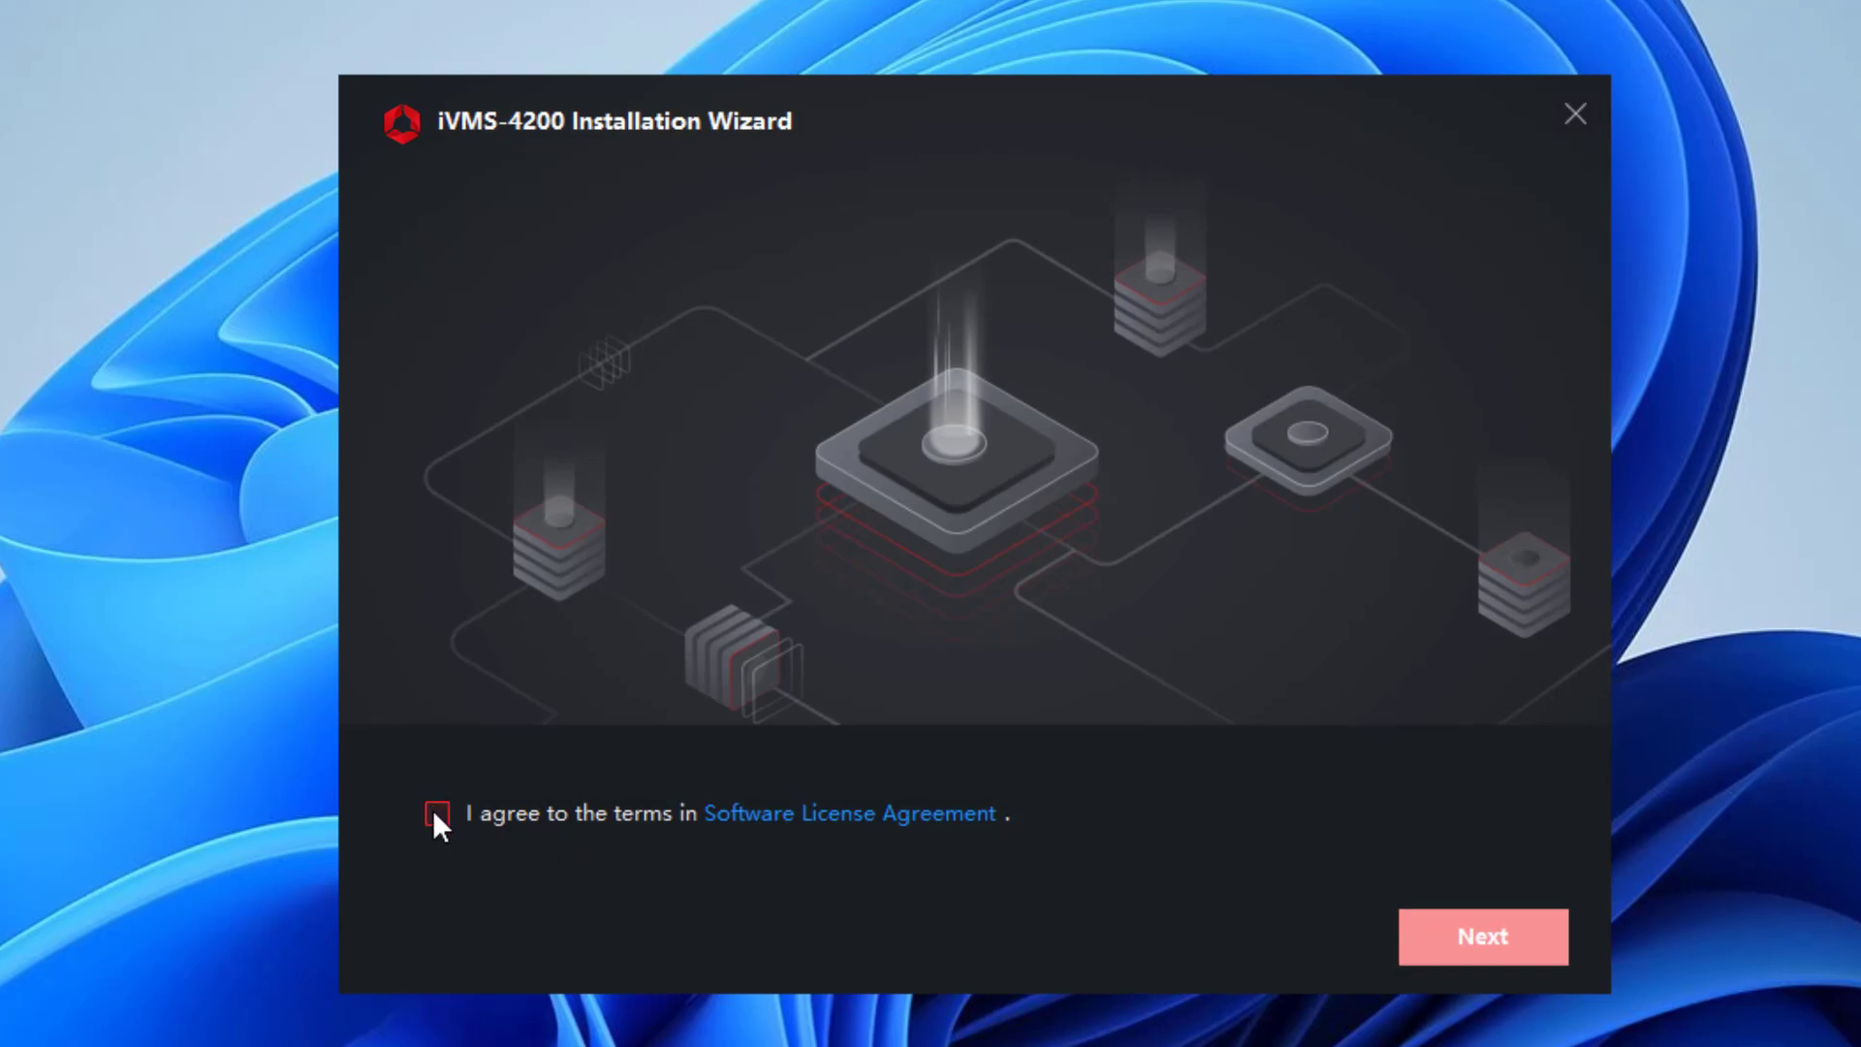
{"action": "left_click", "coordinate": [438, 815]}
{"action": "left_click", "coordinate": [1495, 946]}
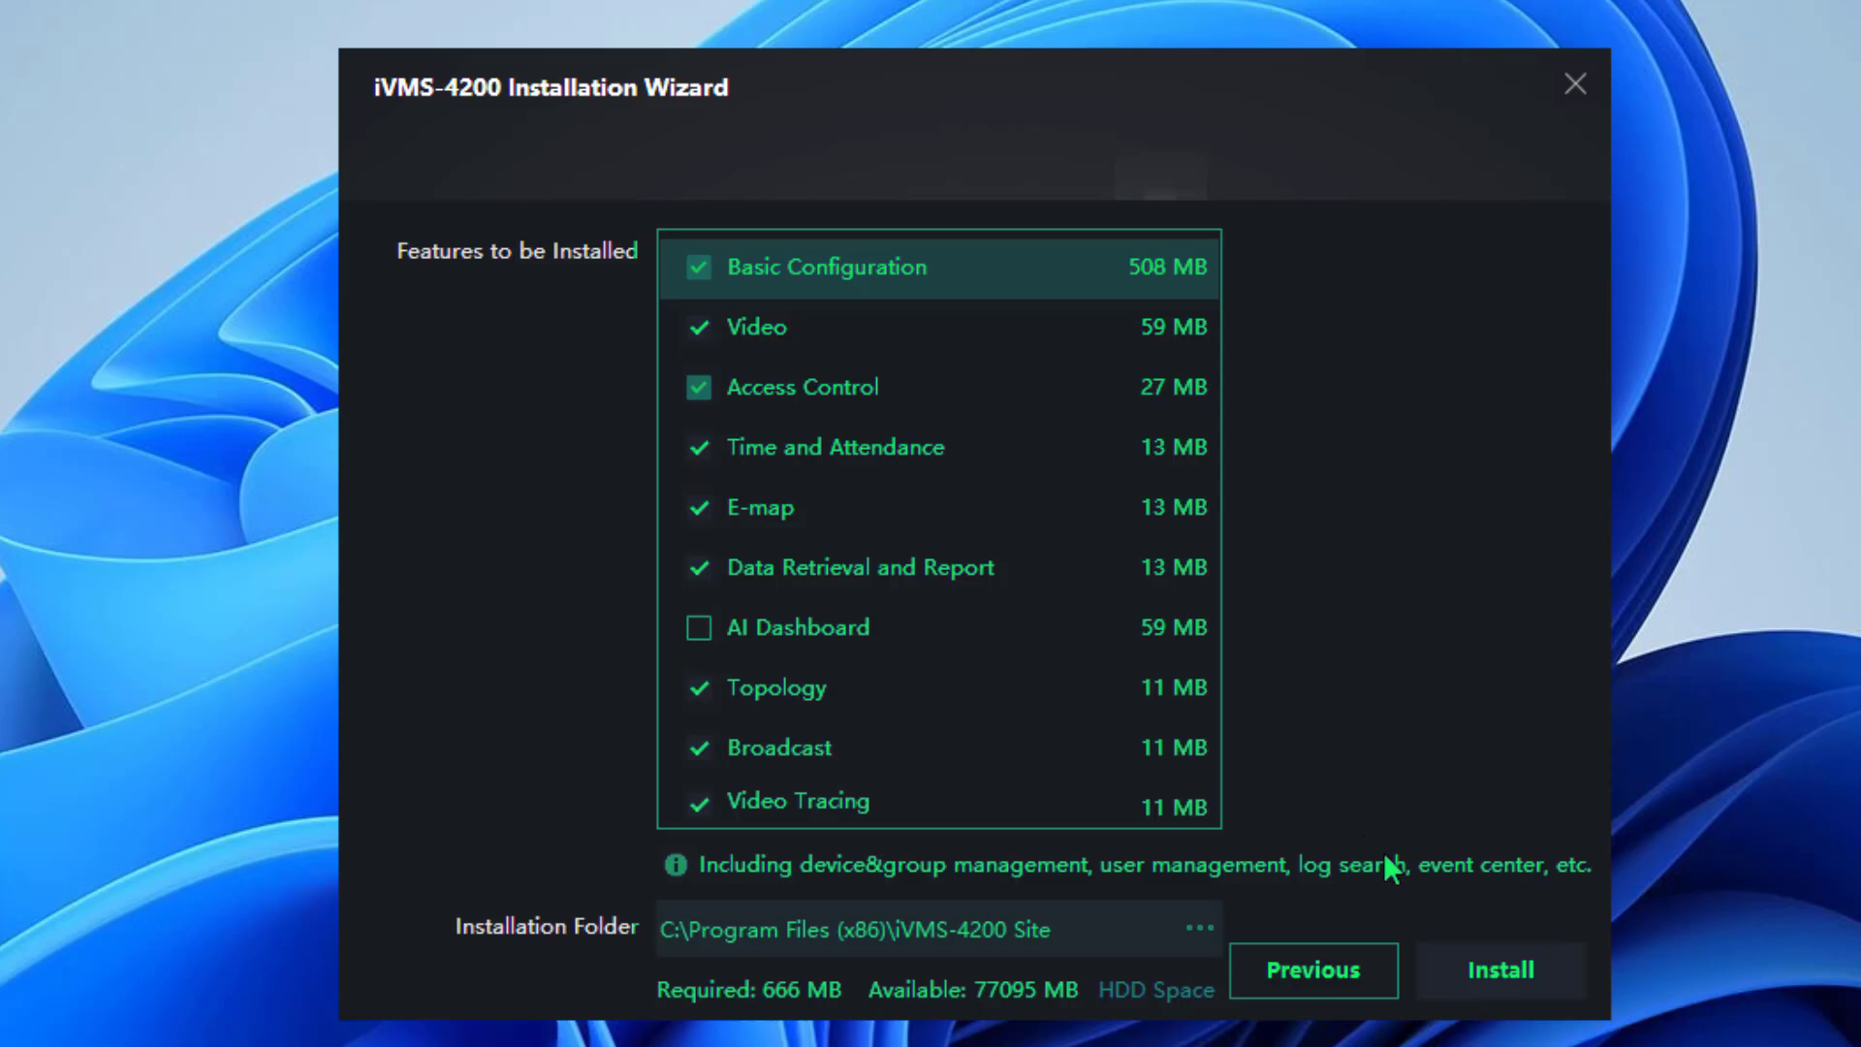
{"action": "left_click", "coordinate": [1497, 969]}
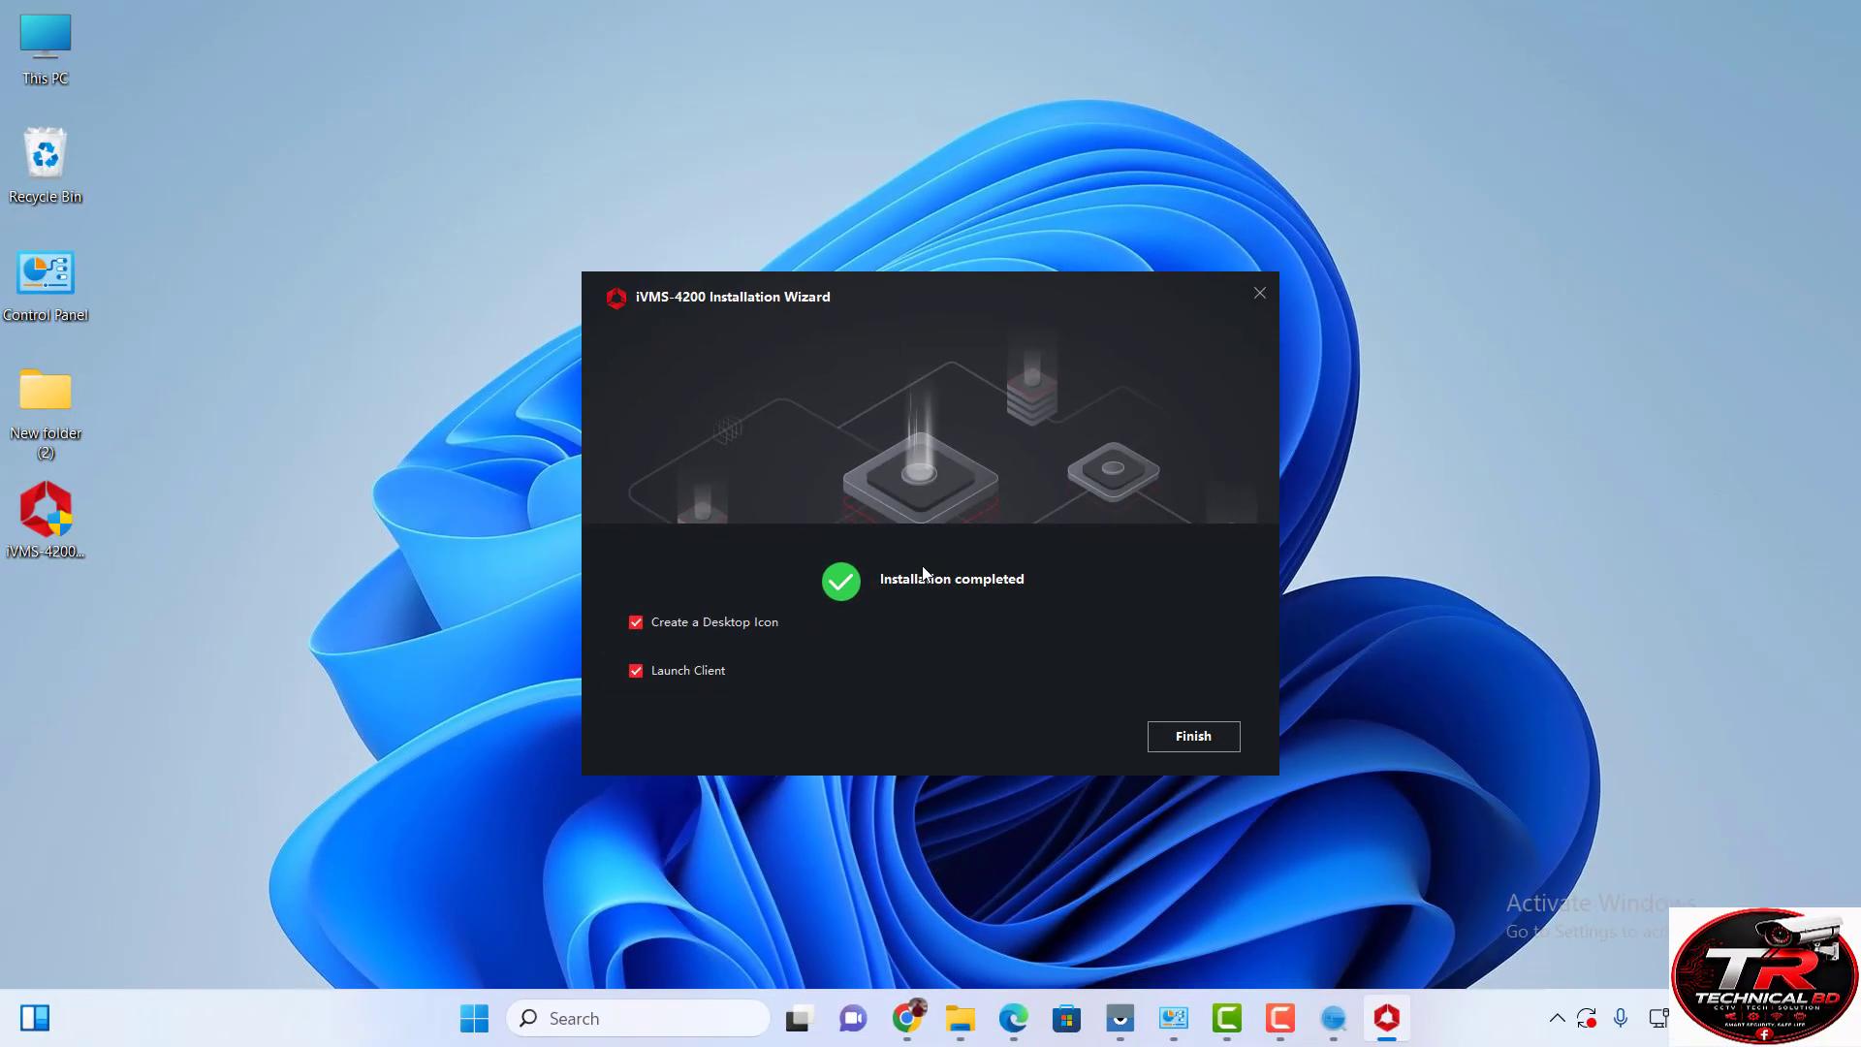
Finish the installer, launch iVMS-4200 Client and enable upgrade detection.
{"action": "left_click", "coordinate": [1214, 748]}
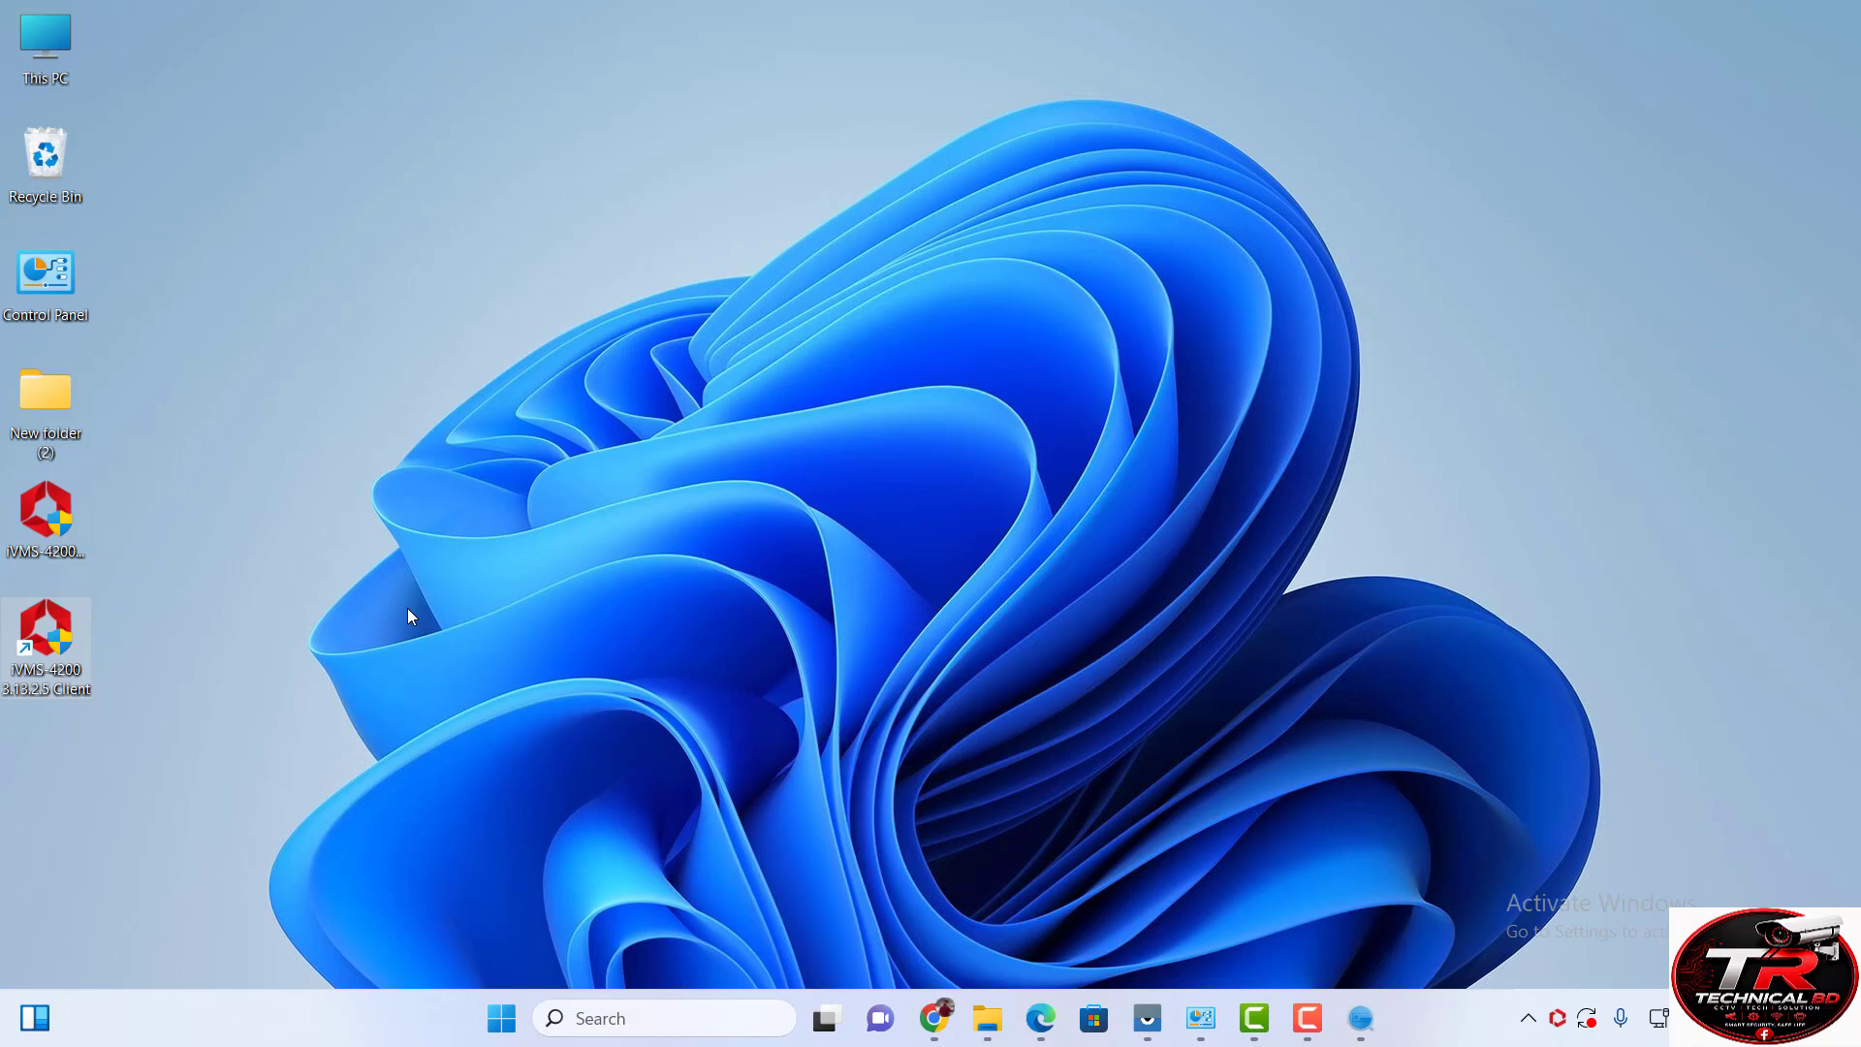
{"action": "double_click", "coordinate": [33, 648]}
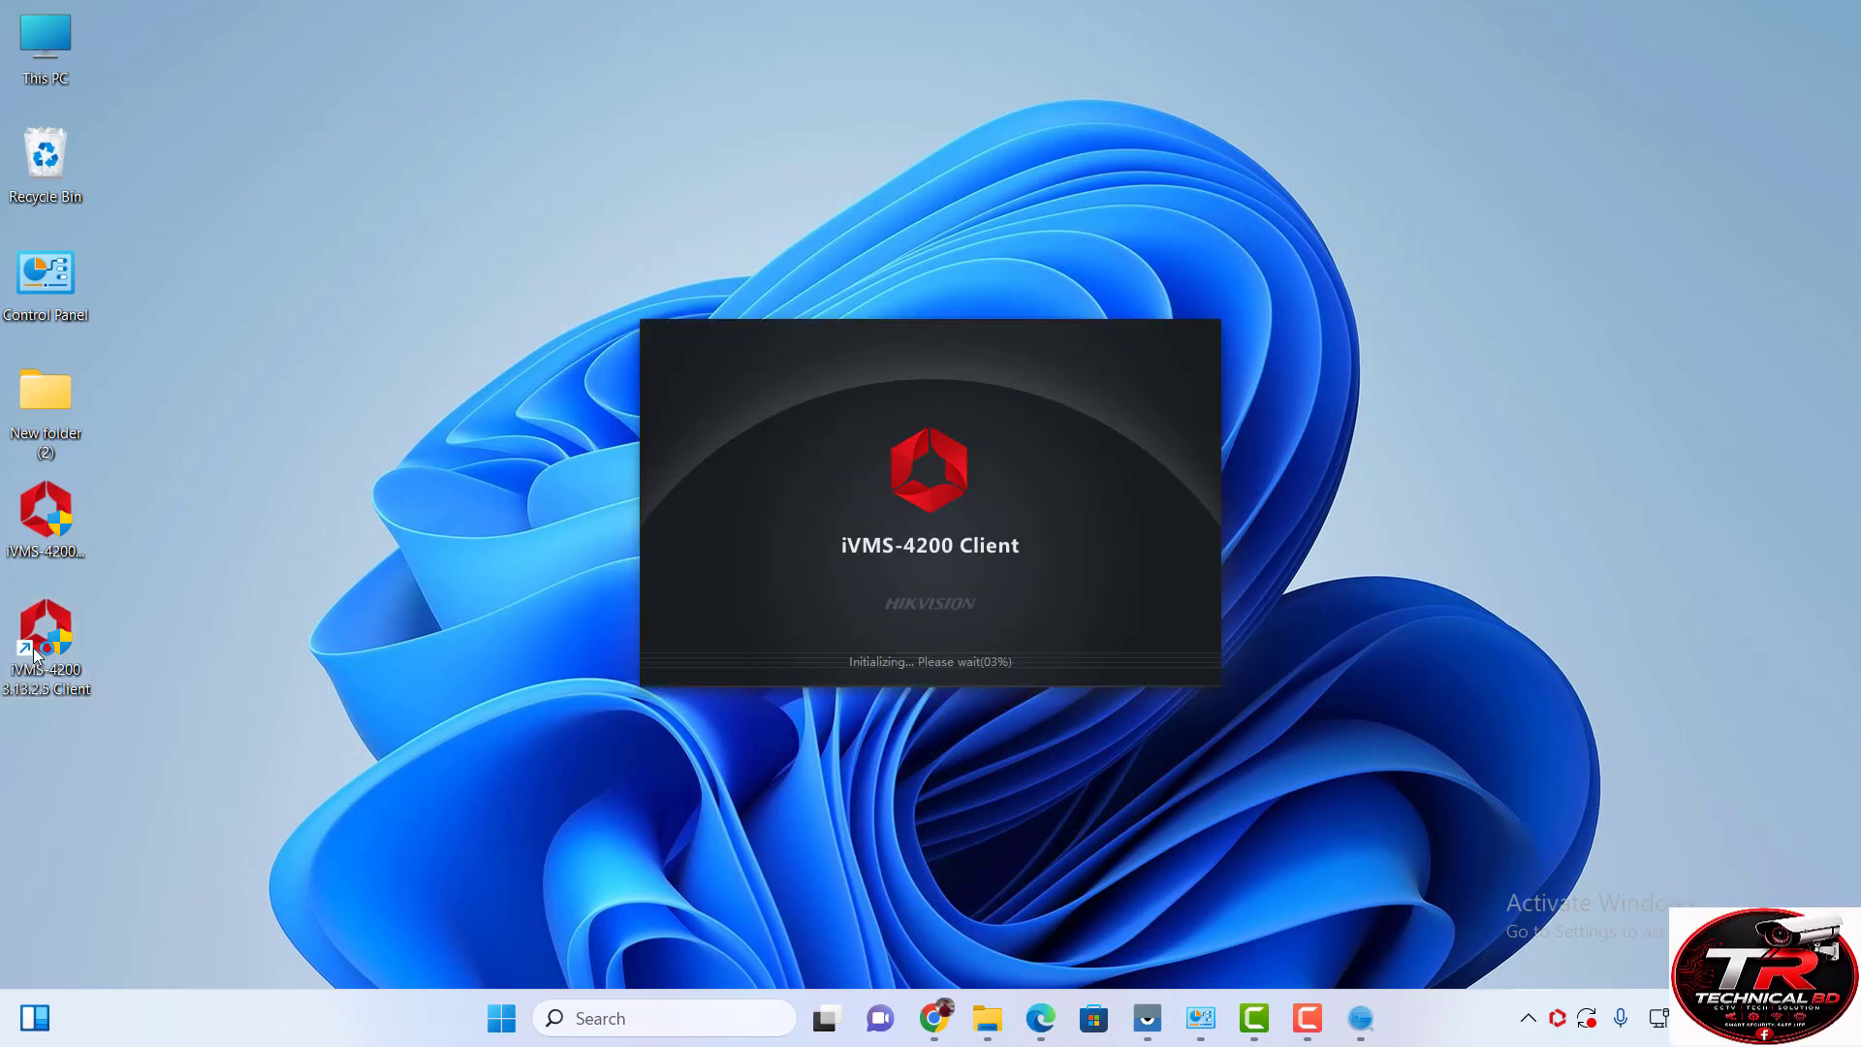
{"action": "left_click", "coordinate": [936, 532]}
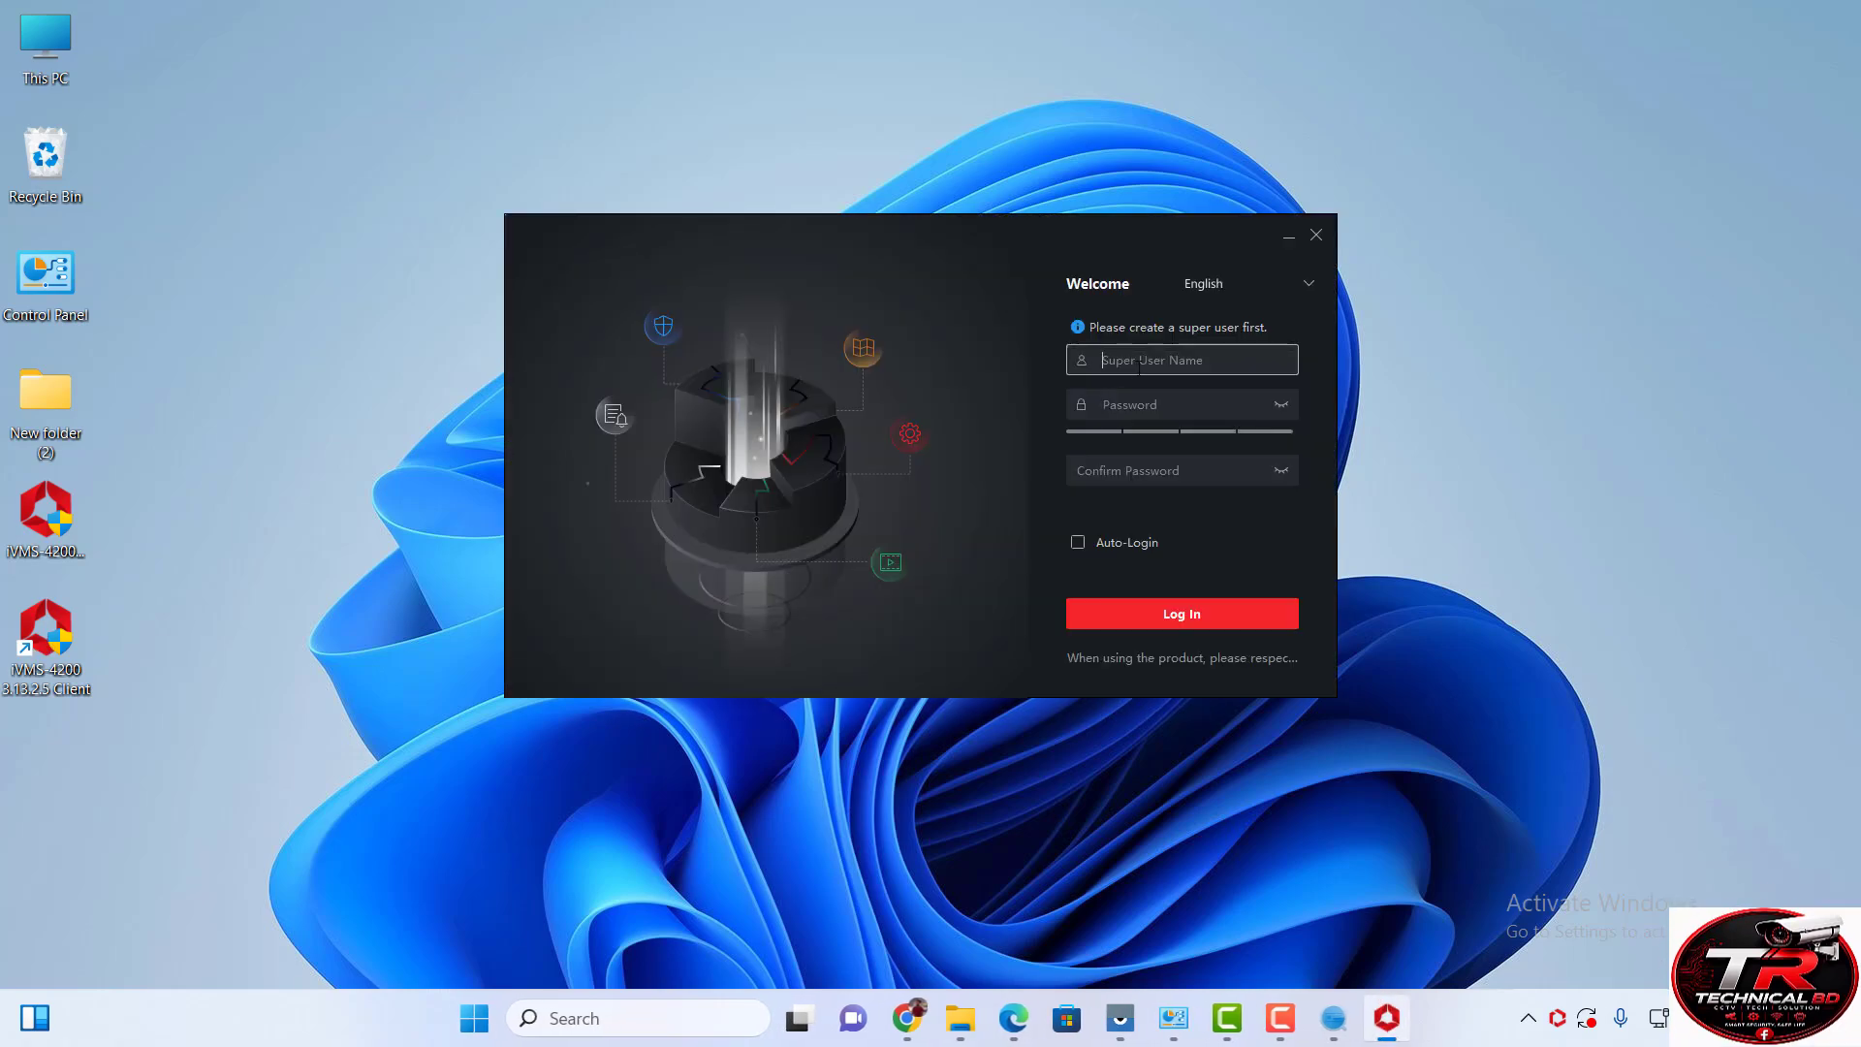
Create super user admin with a strong, confirmed password and Auto-Login ticked.
{"action": "type", "text": "adm"}
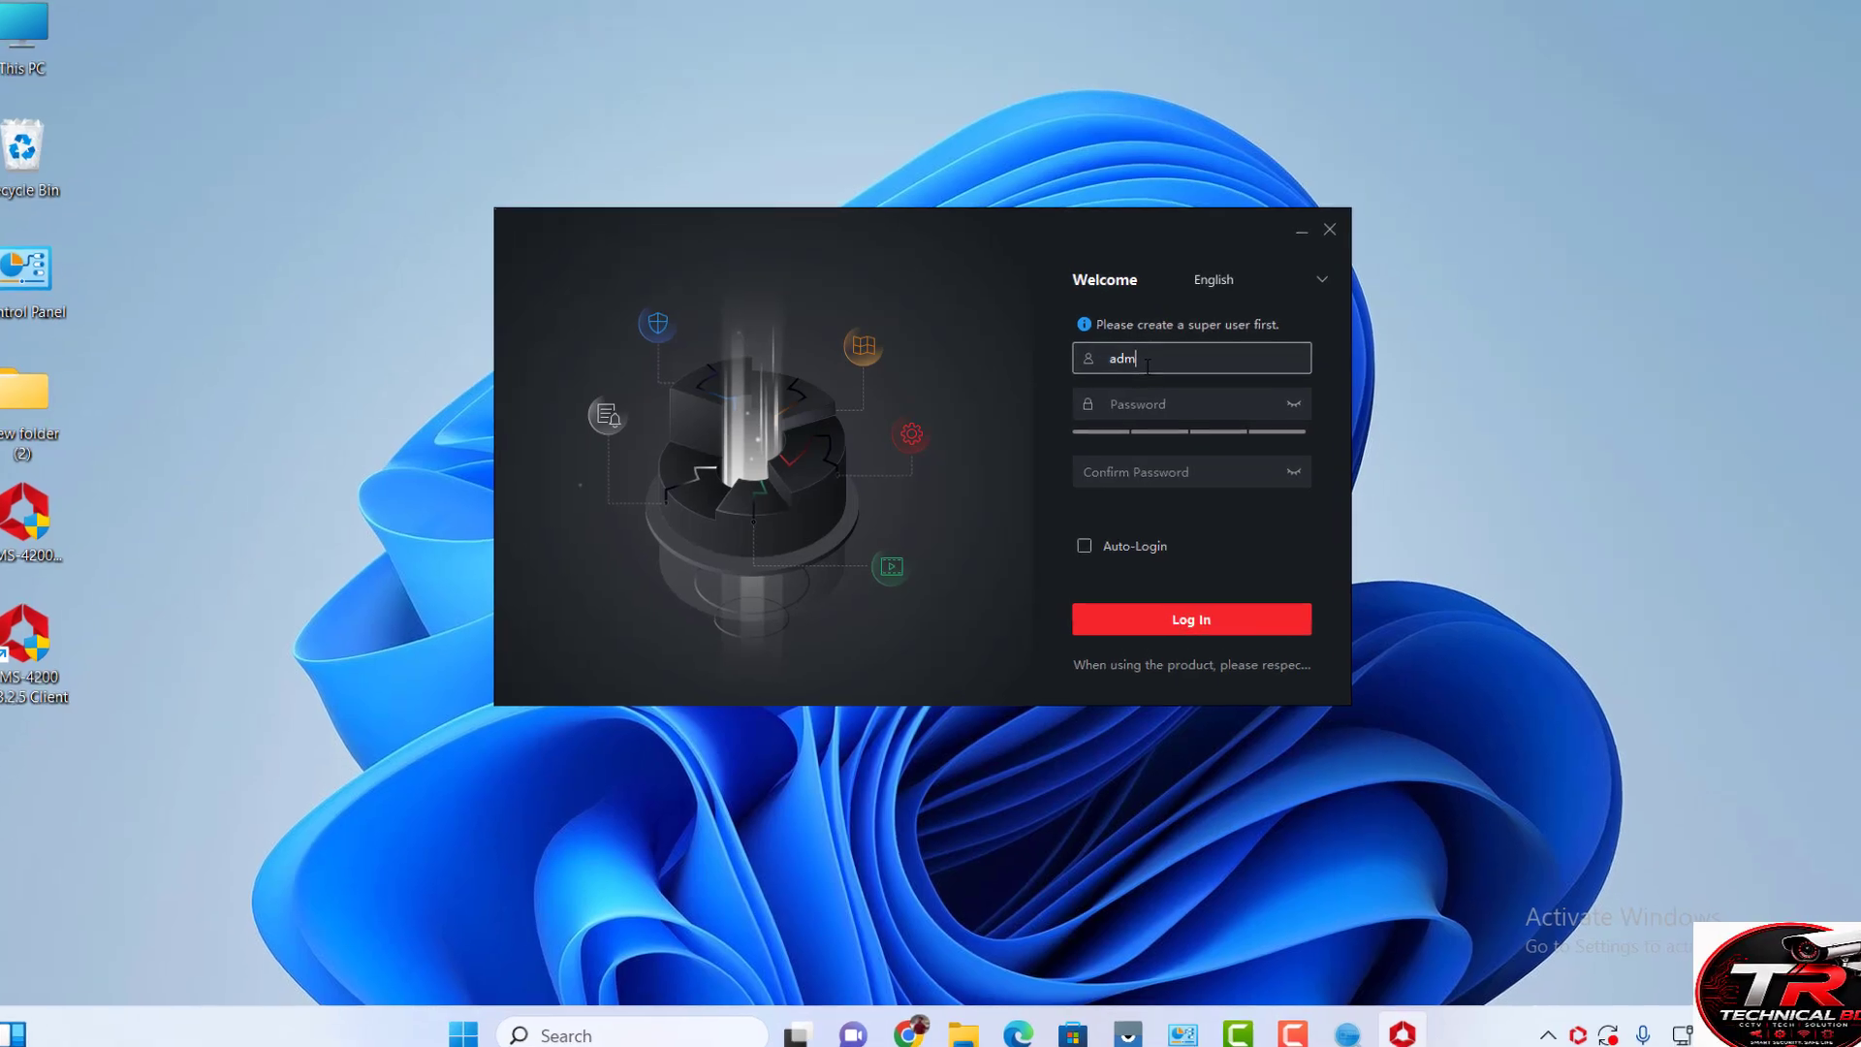
{"action": "type", "text": "in"}
{"action": "key", "text": "Tab"}
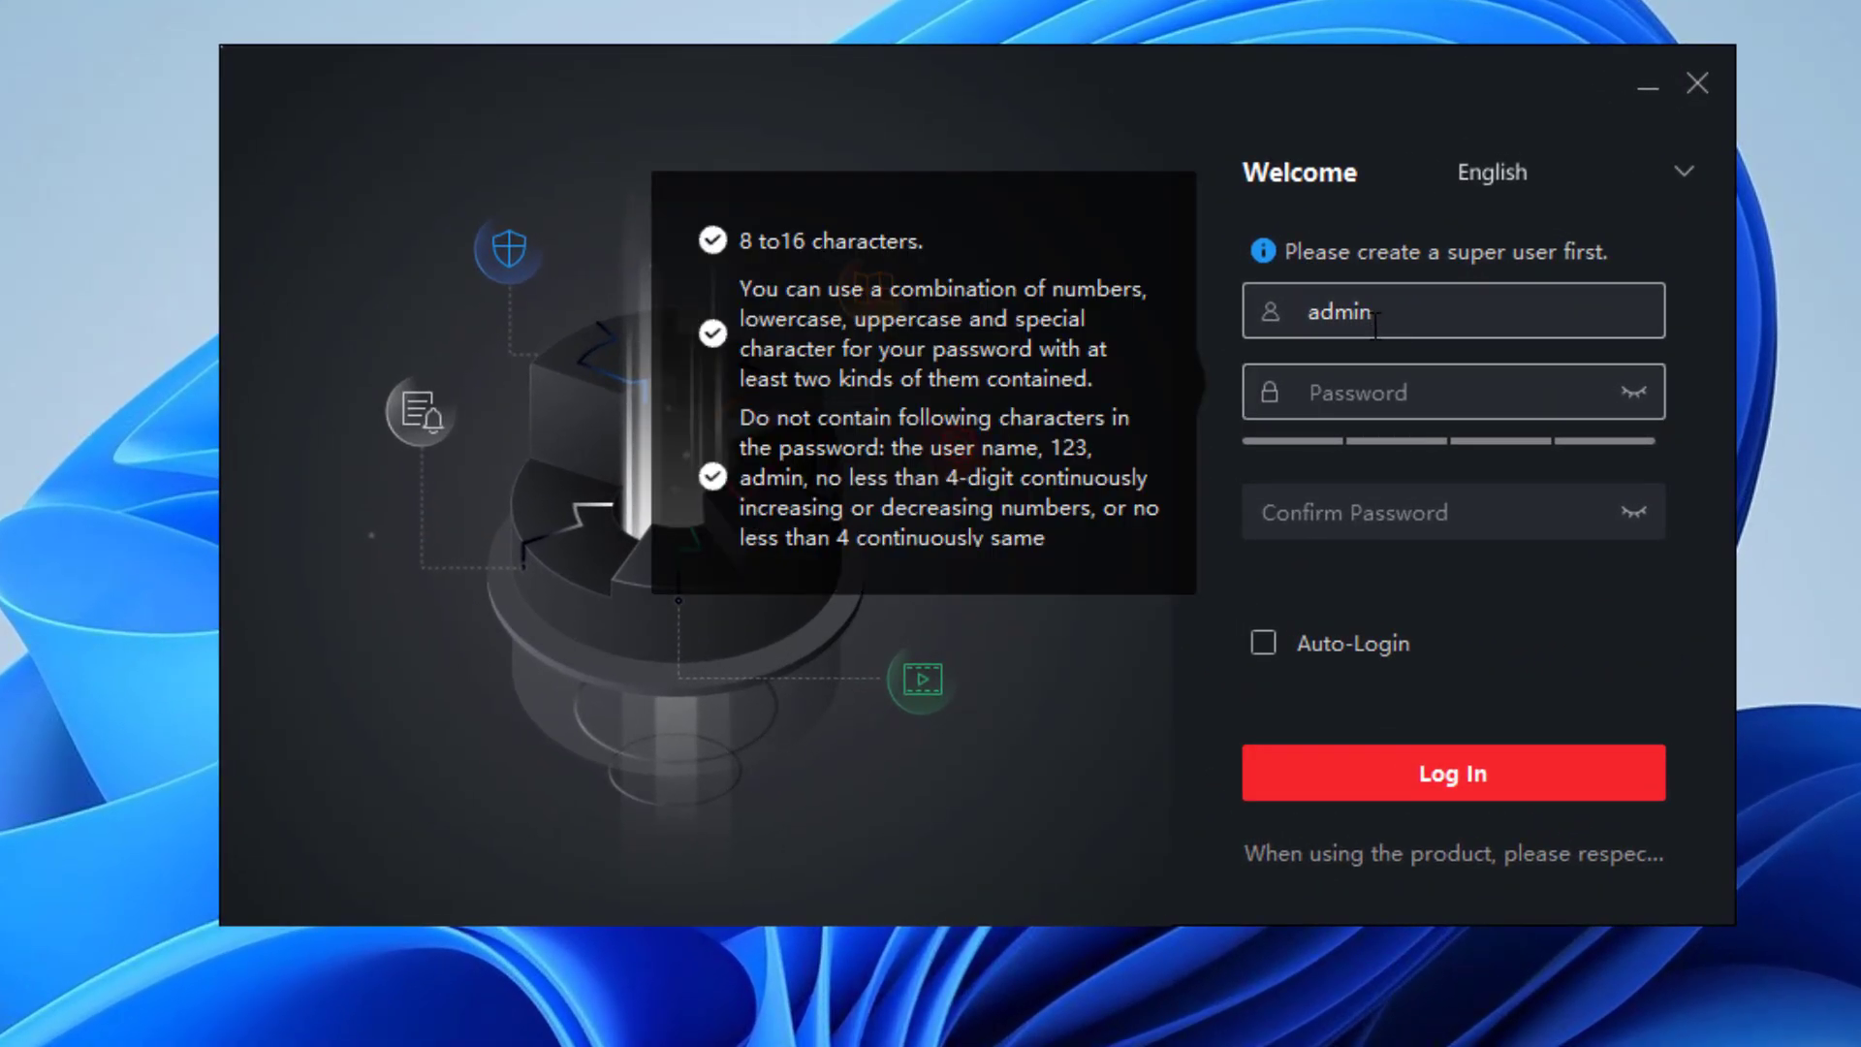
{"action": "type", "text": "•••••"}
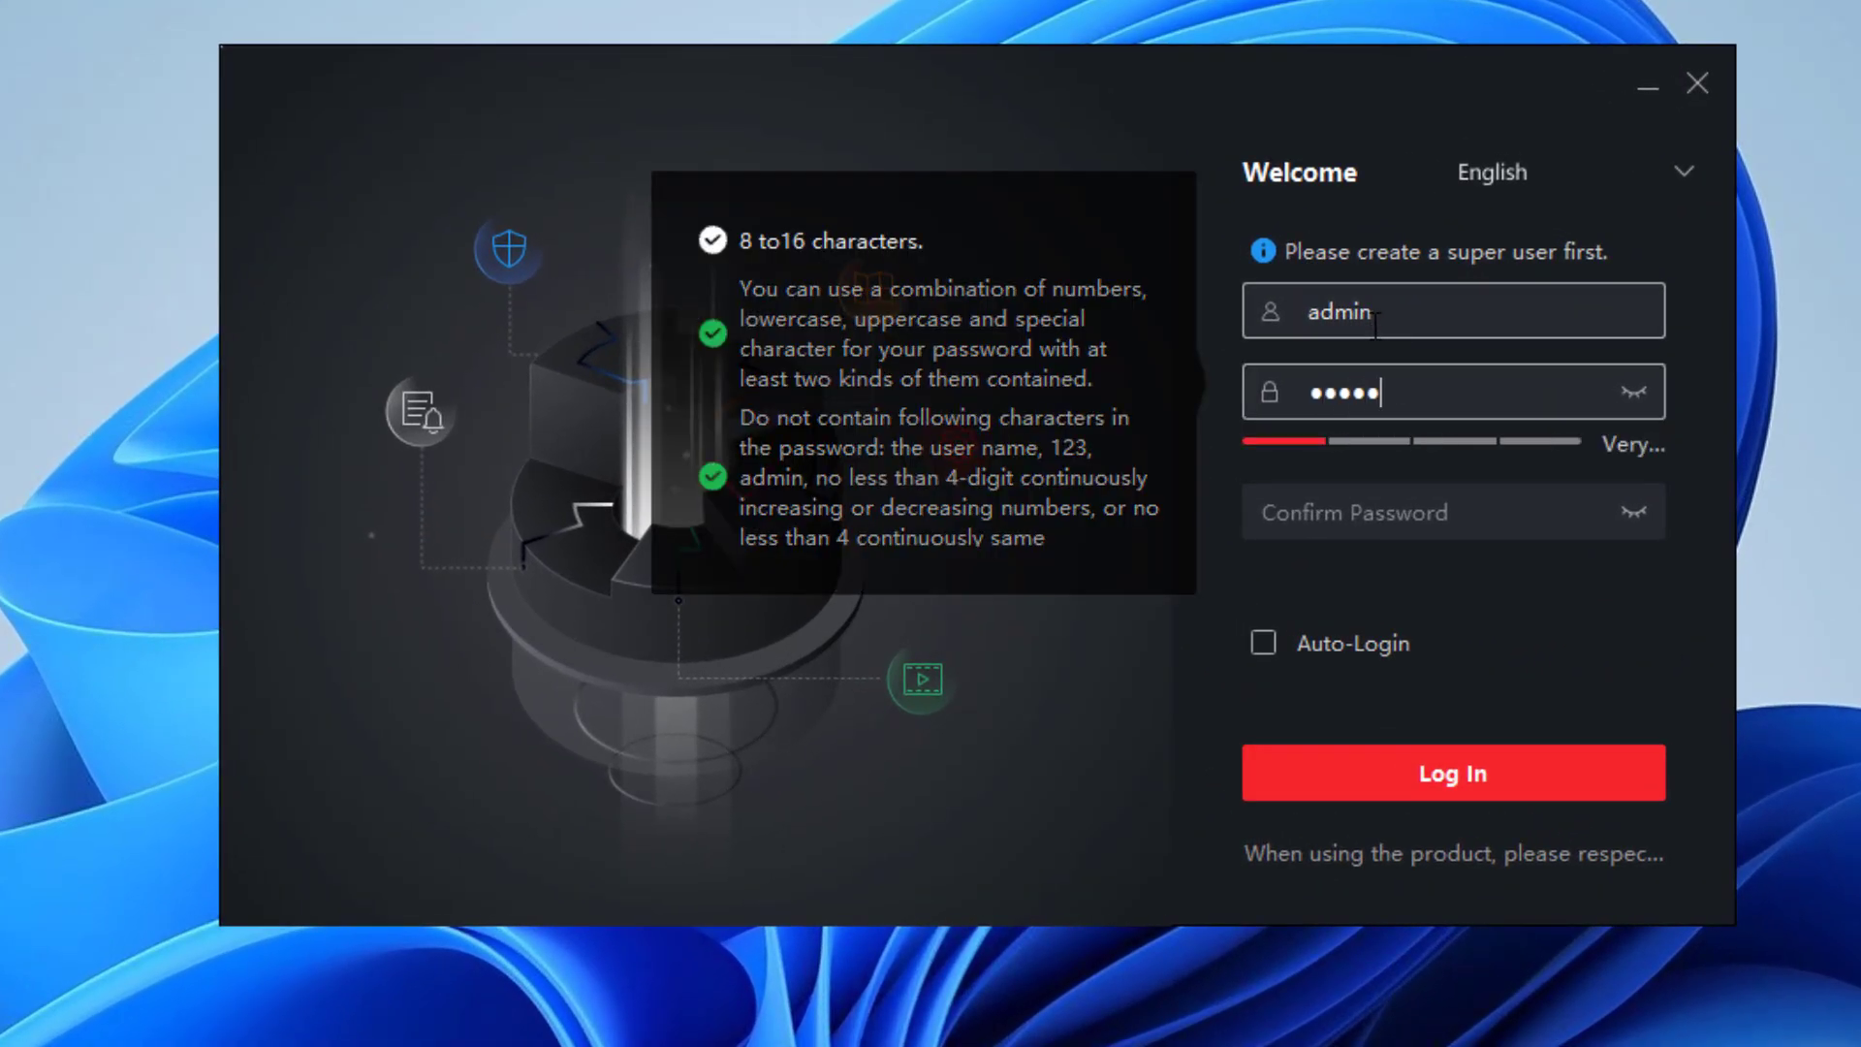
{"action": "type", "text": "••••••"}
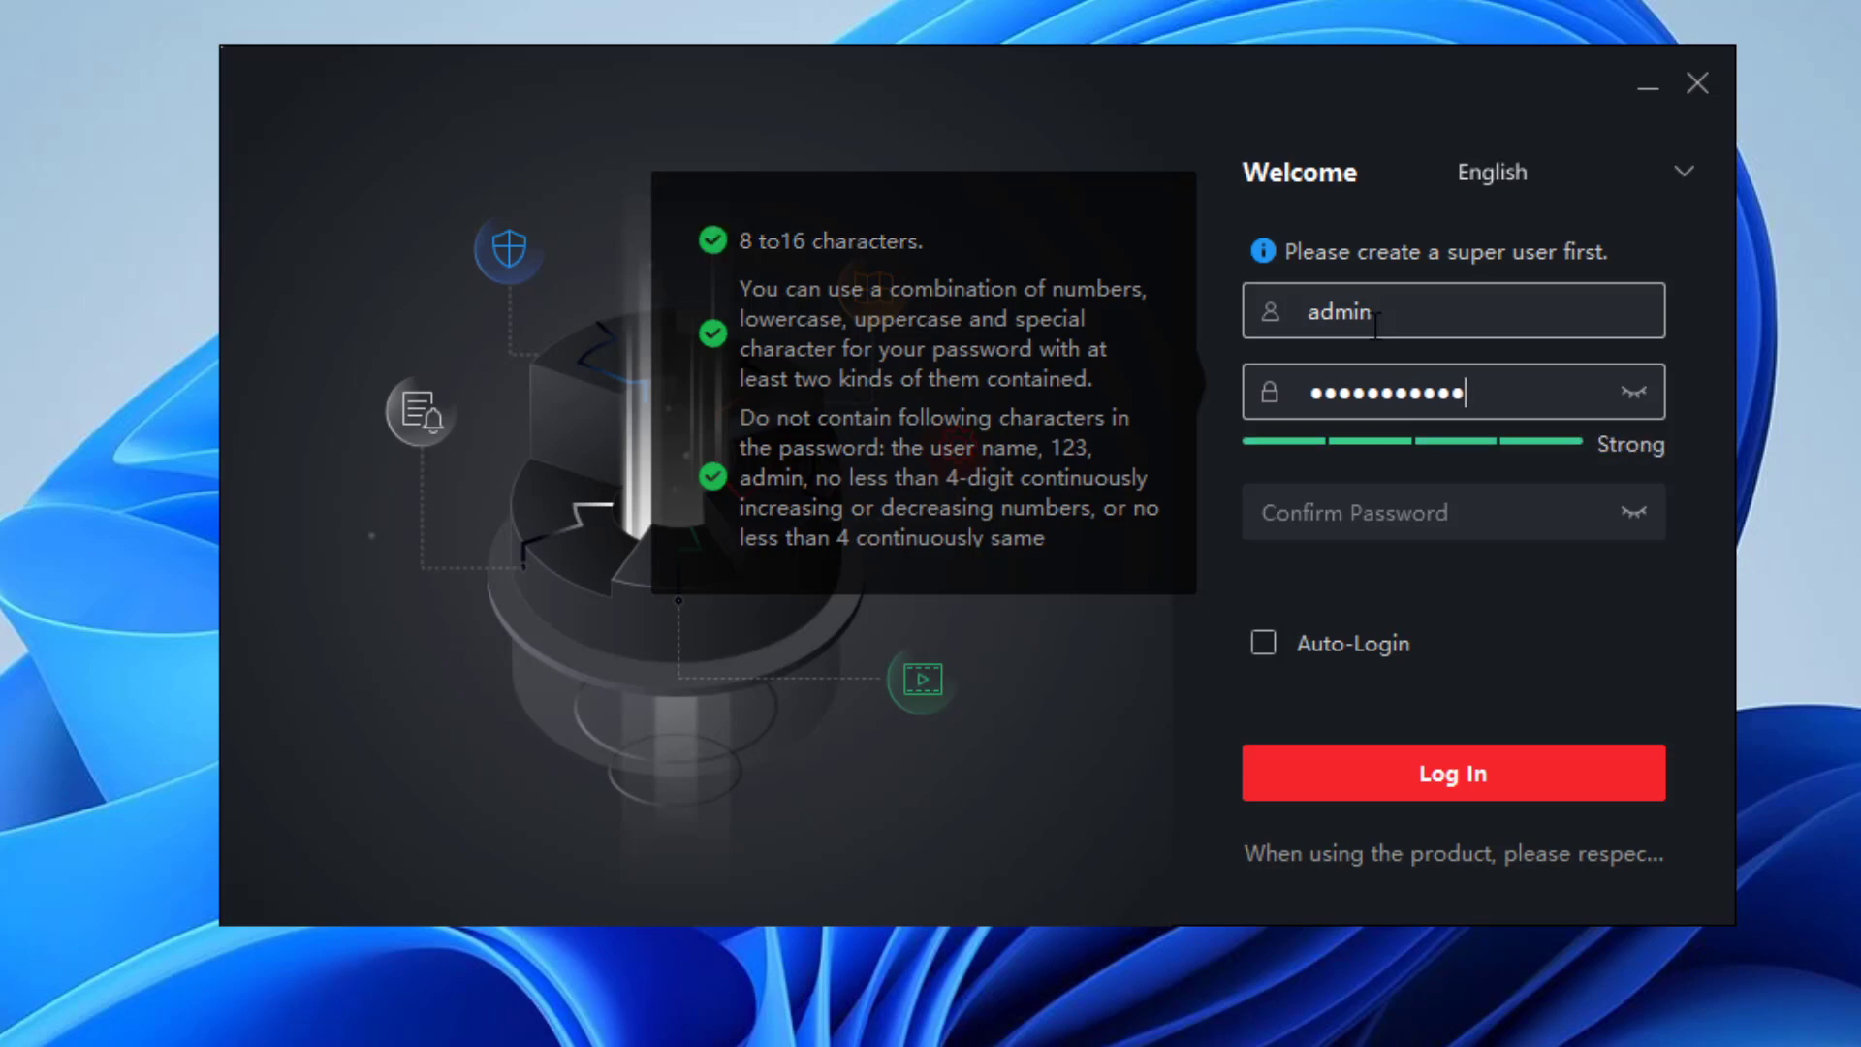
{"action": "left_click", "coordinate": [1344, 489]}
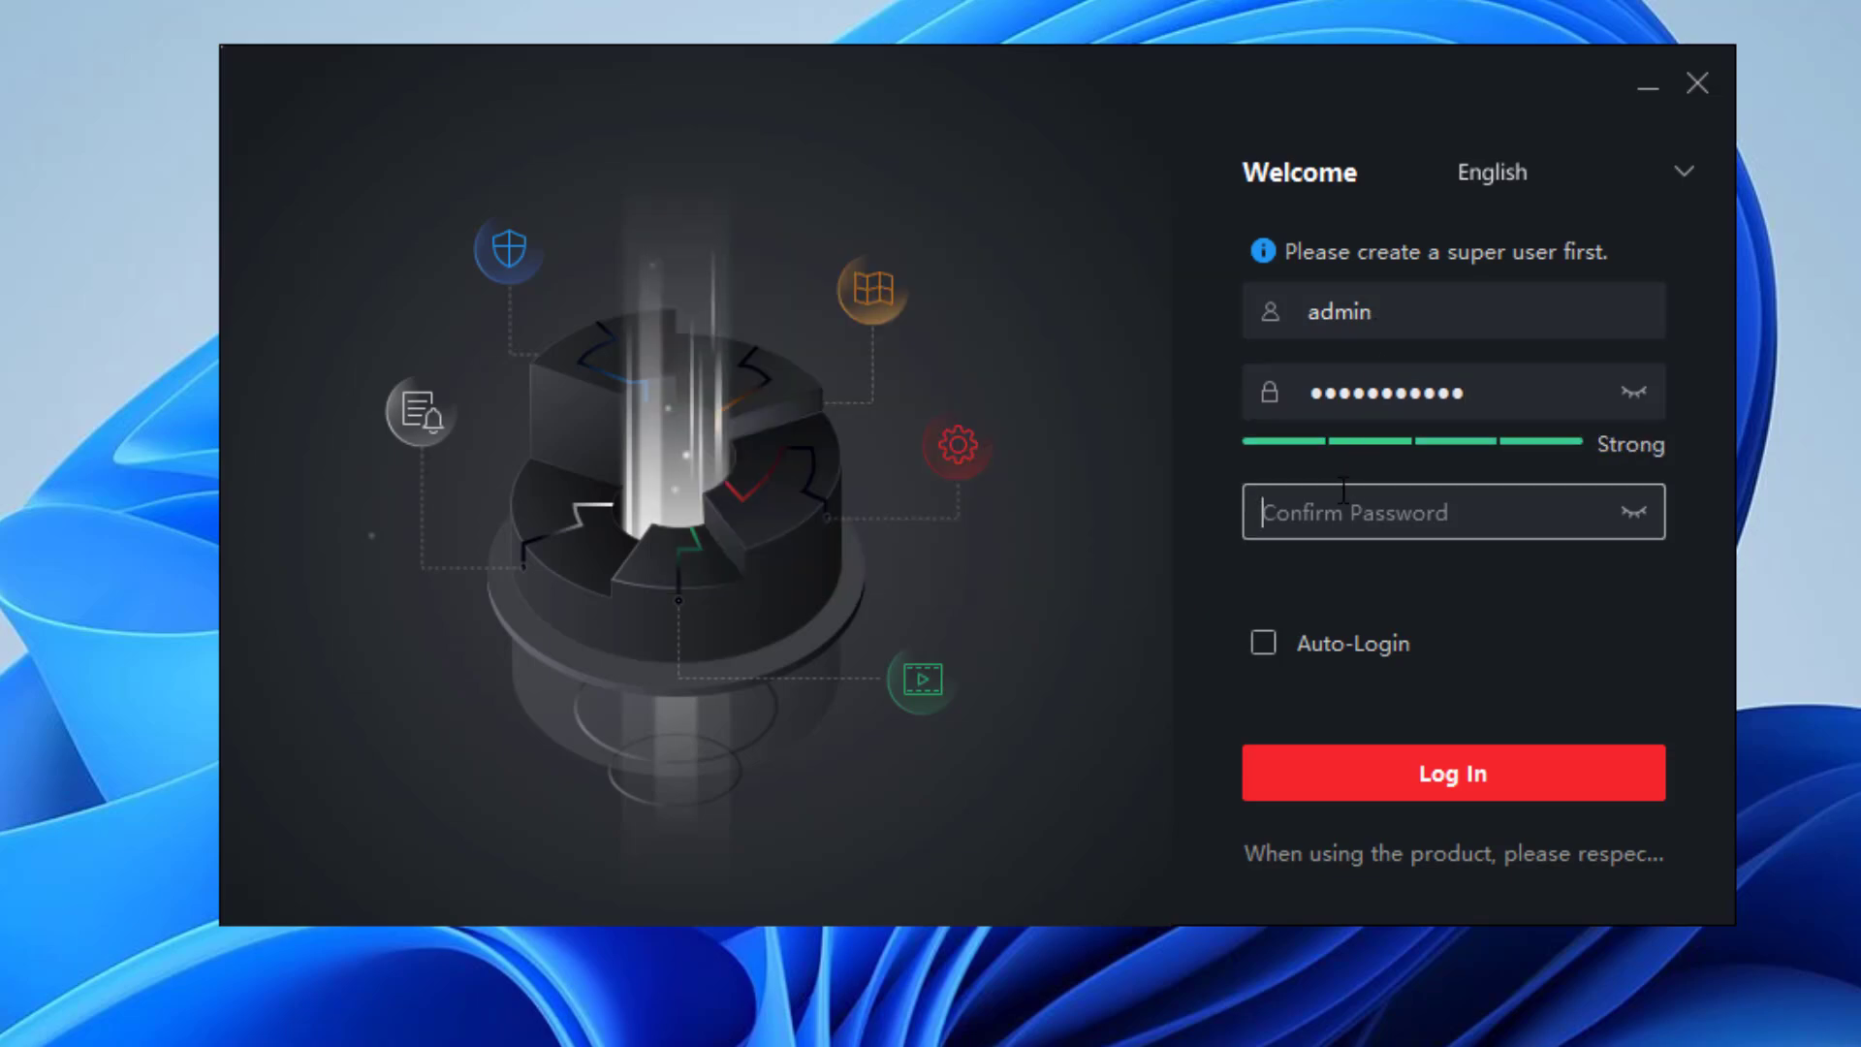
{"action": "type", "text": "••••"}
{"action": "key", "text": "BackSpace"}
{"action": "key", "text": "BackSpace"}
{"action": "key", "text": "BackSpace"}
{"action": "key", "text": "BackSpace"}
{"action": "type", "text": "••••••••"}
{"action": "type", "text": "••"}
{"action": "type", "text": "@"}
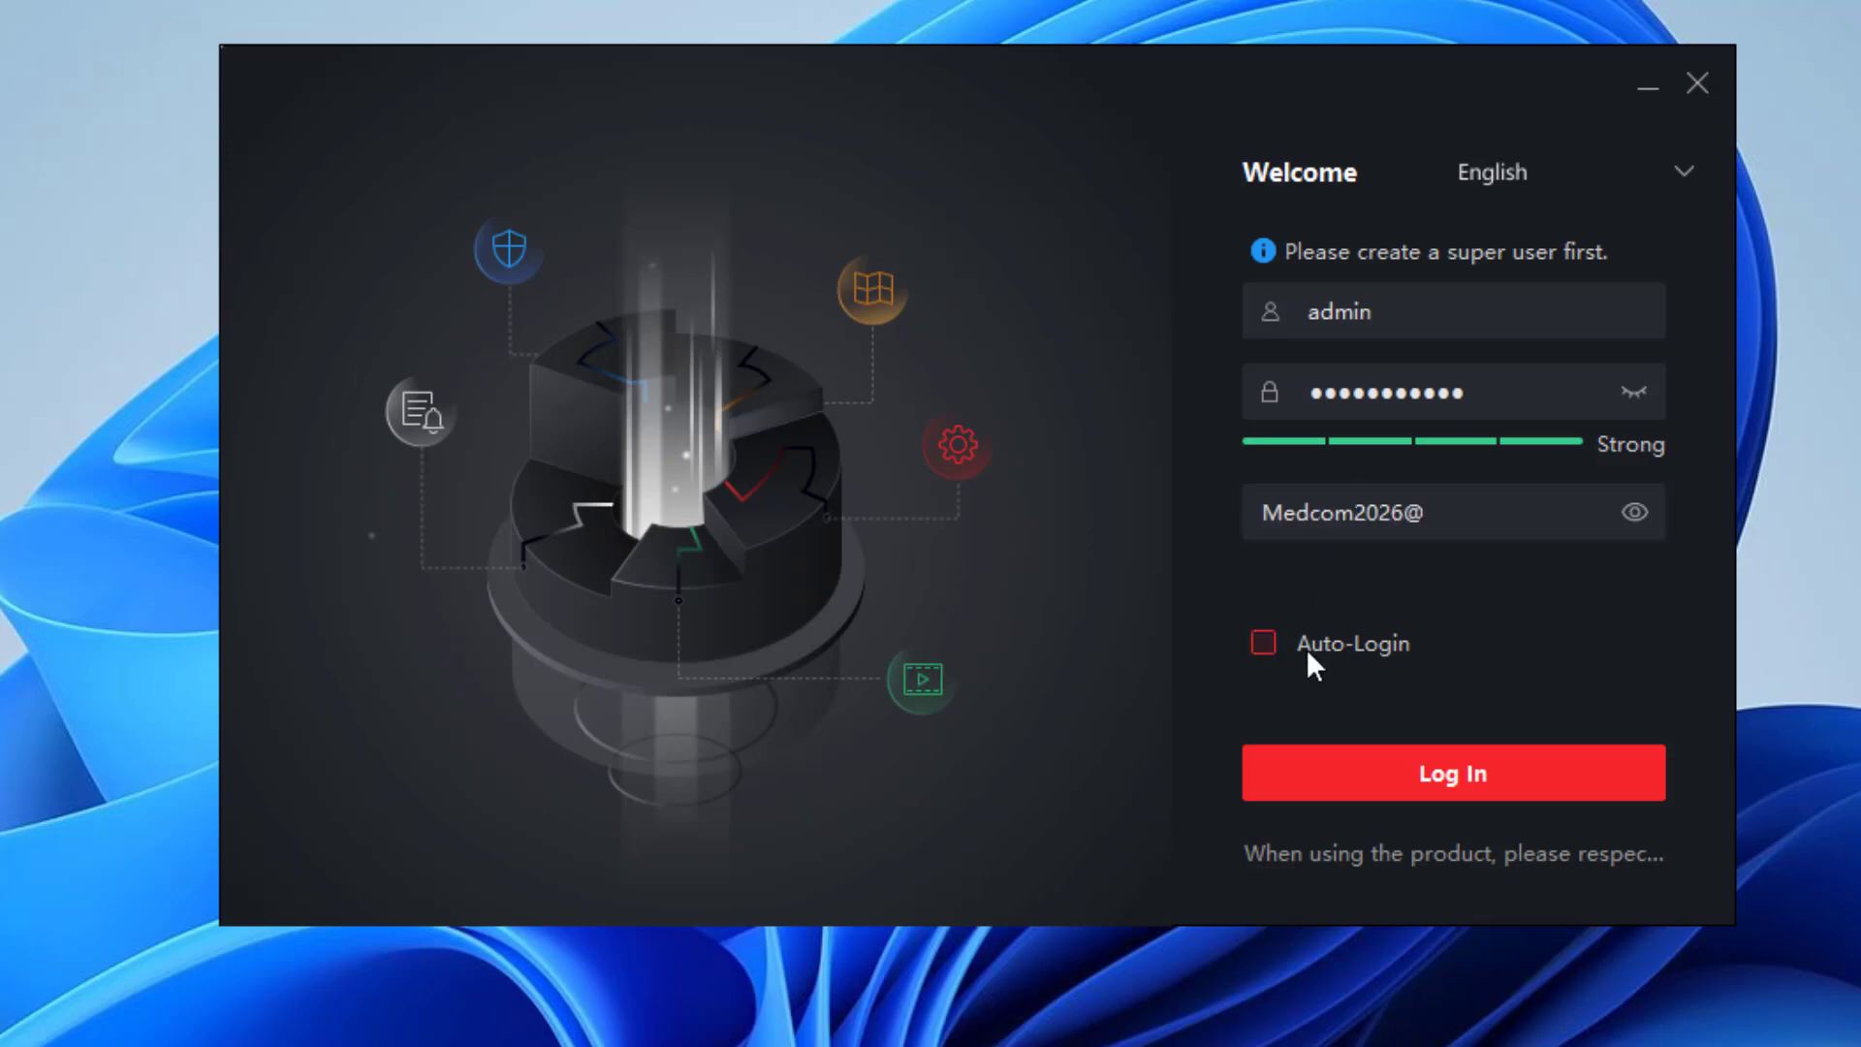
{"action": "left_click", "coordinate": [1264, 650]}
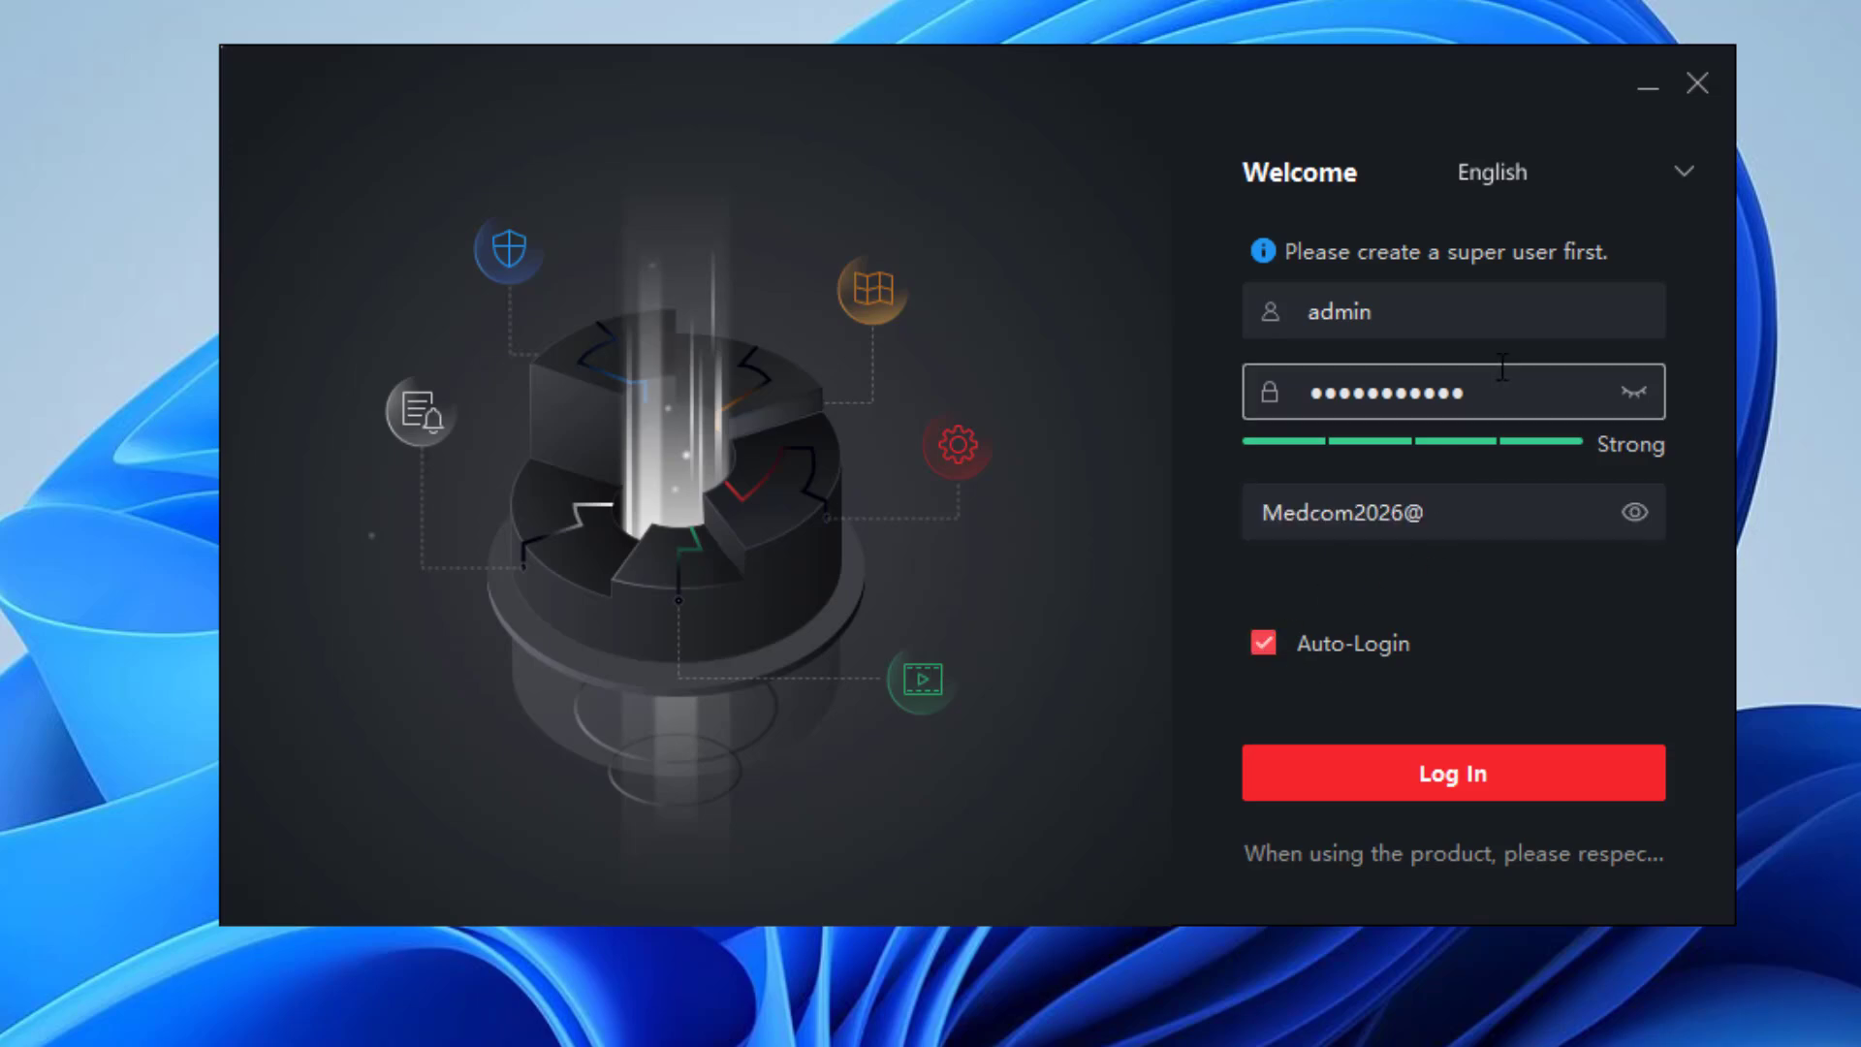
Create the admin account and fill in answers to the three security questions.
{"action": "left_click", "coordinate": [1264, 644]}
{"action": "left_click", "coordinate": [1418, 783]}
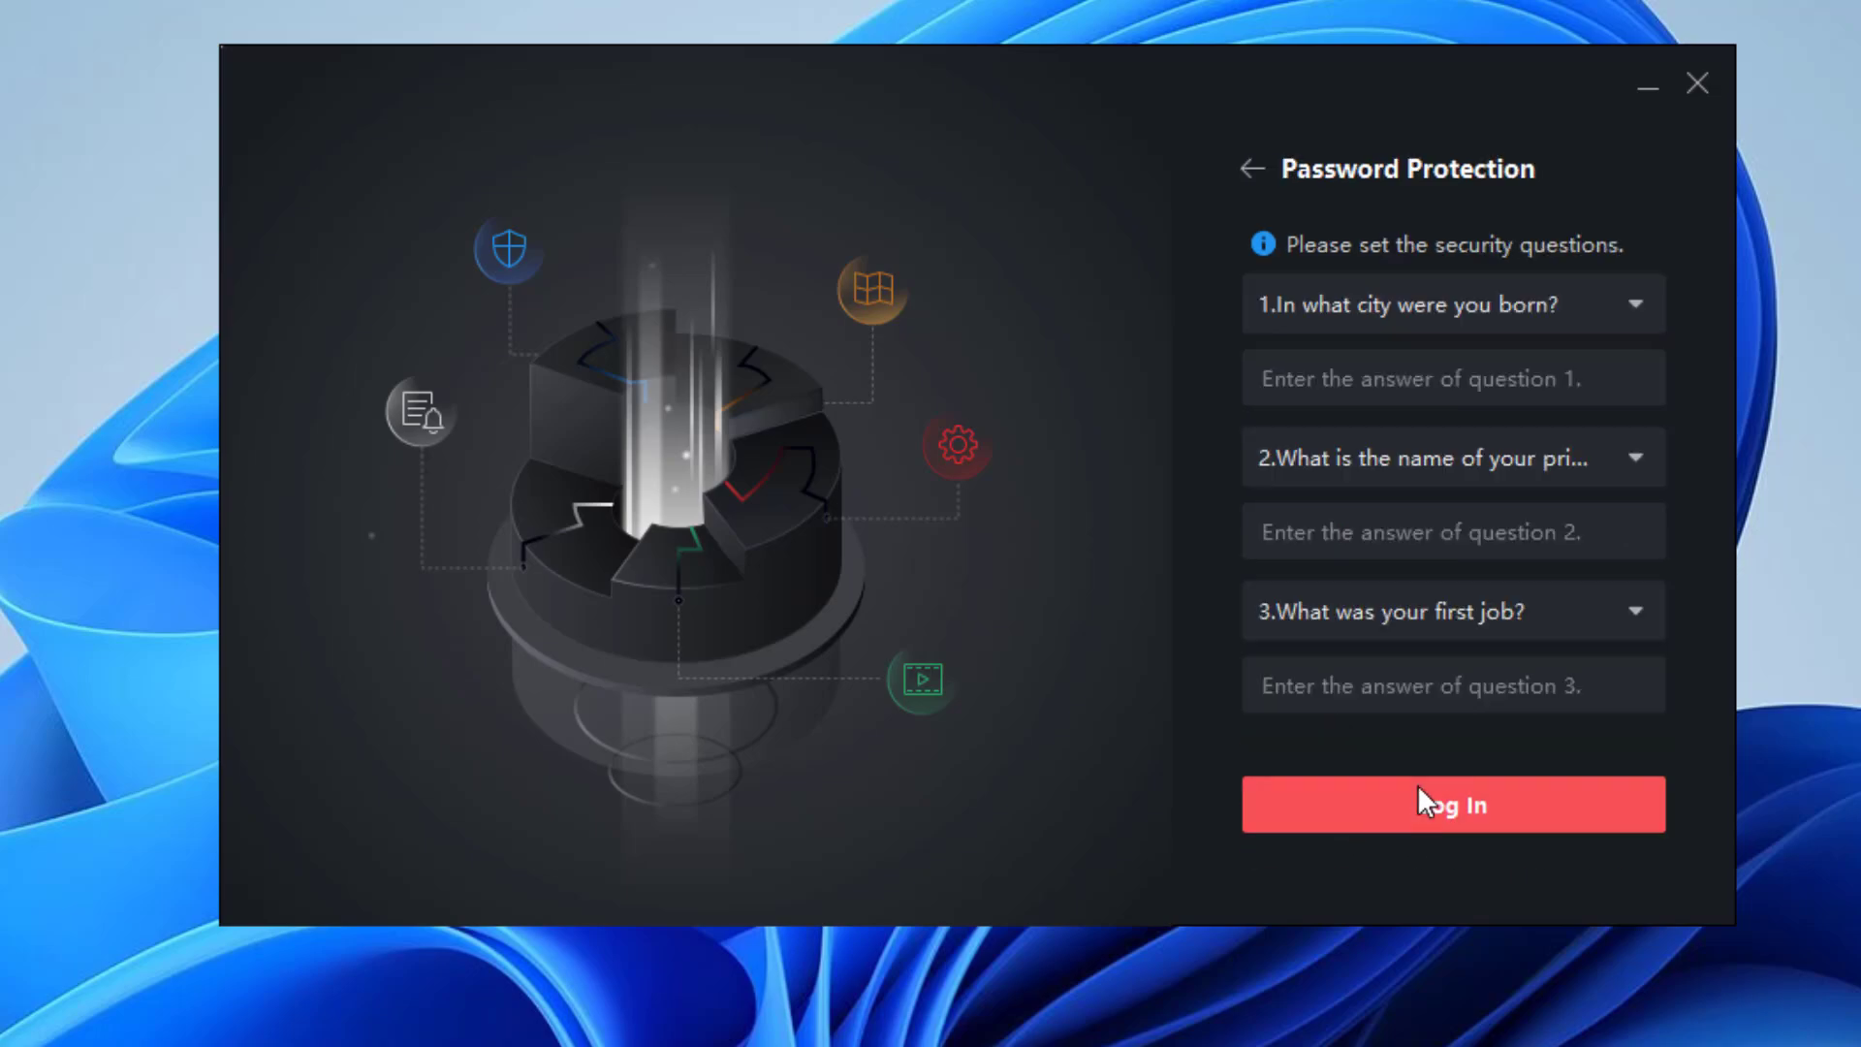
{"action": "left_click", "coordinate": [1454, 396]}
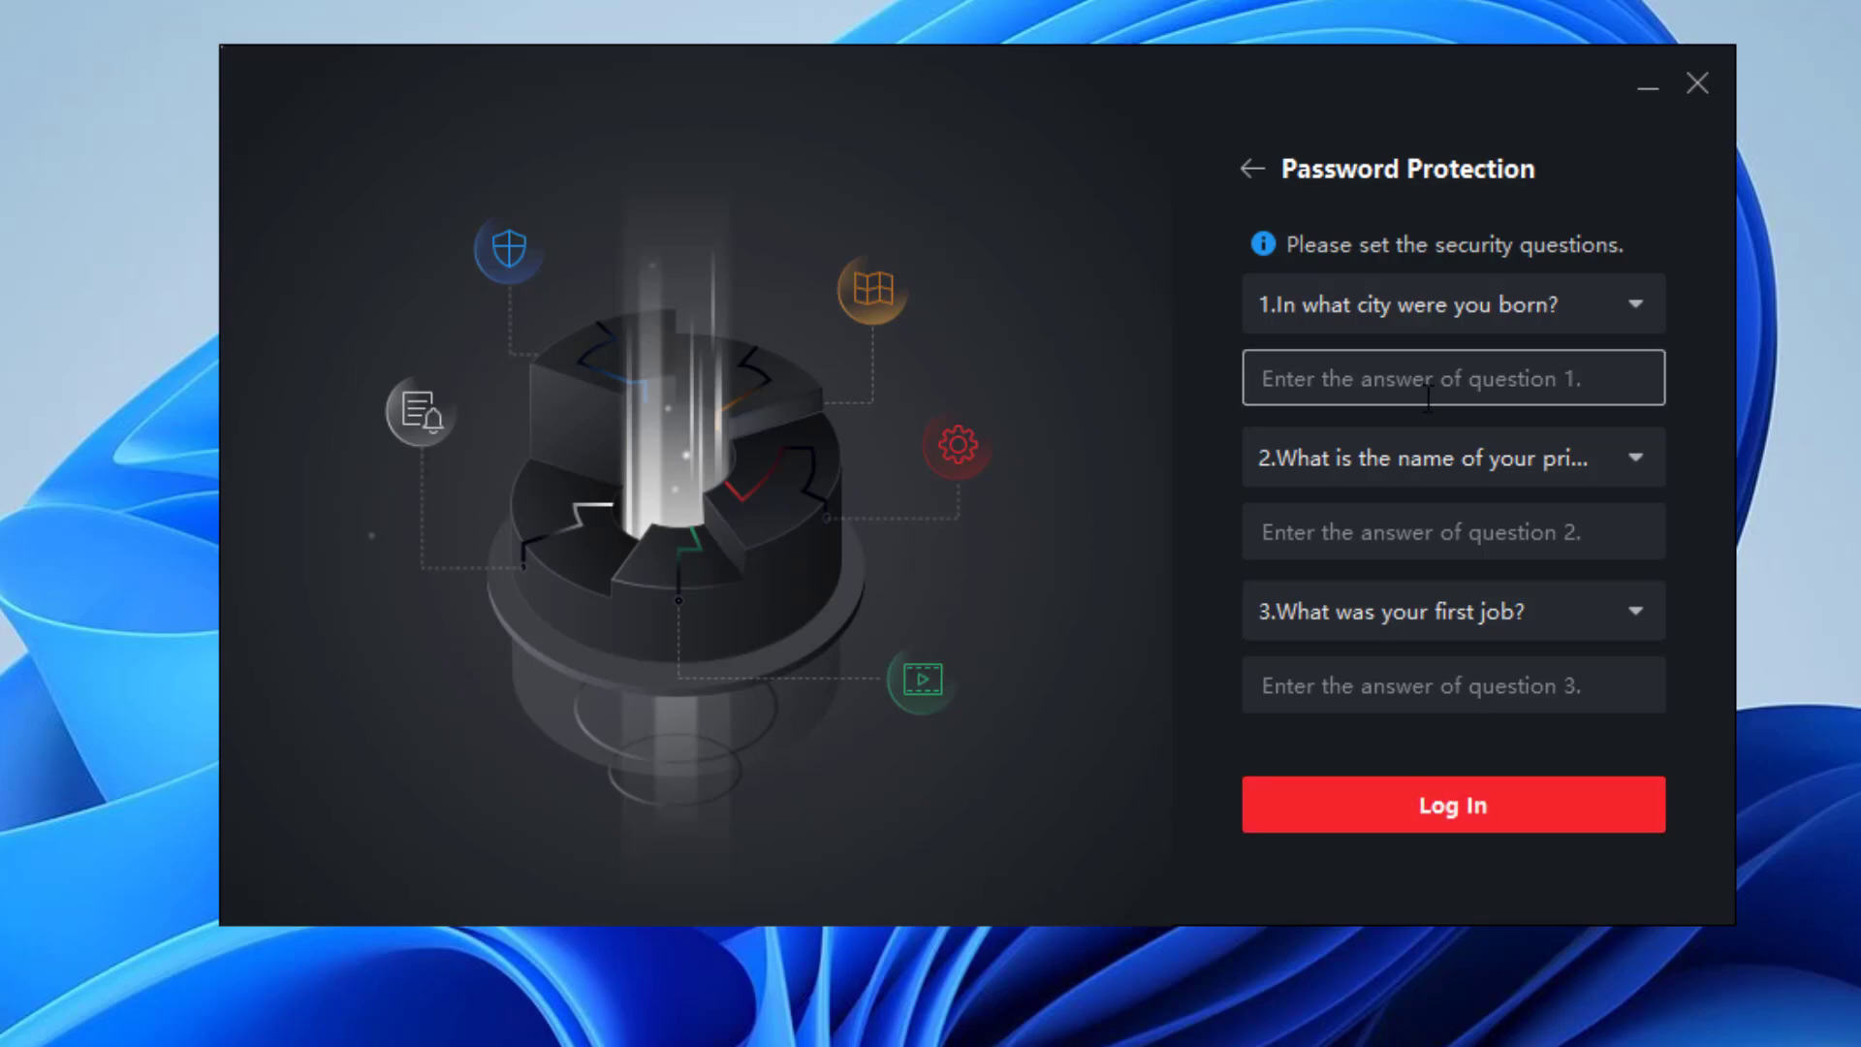
{"action": "type", "text": "a"}
{"action": "key", "text": "Tab"}
{"action": "type", "text": "b"}
{"action": "key", "text": "Tab"}
{"action": "type", "text": "c"}
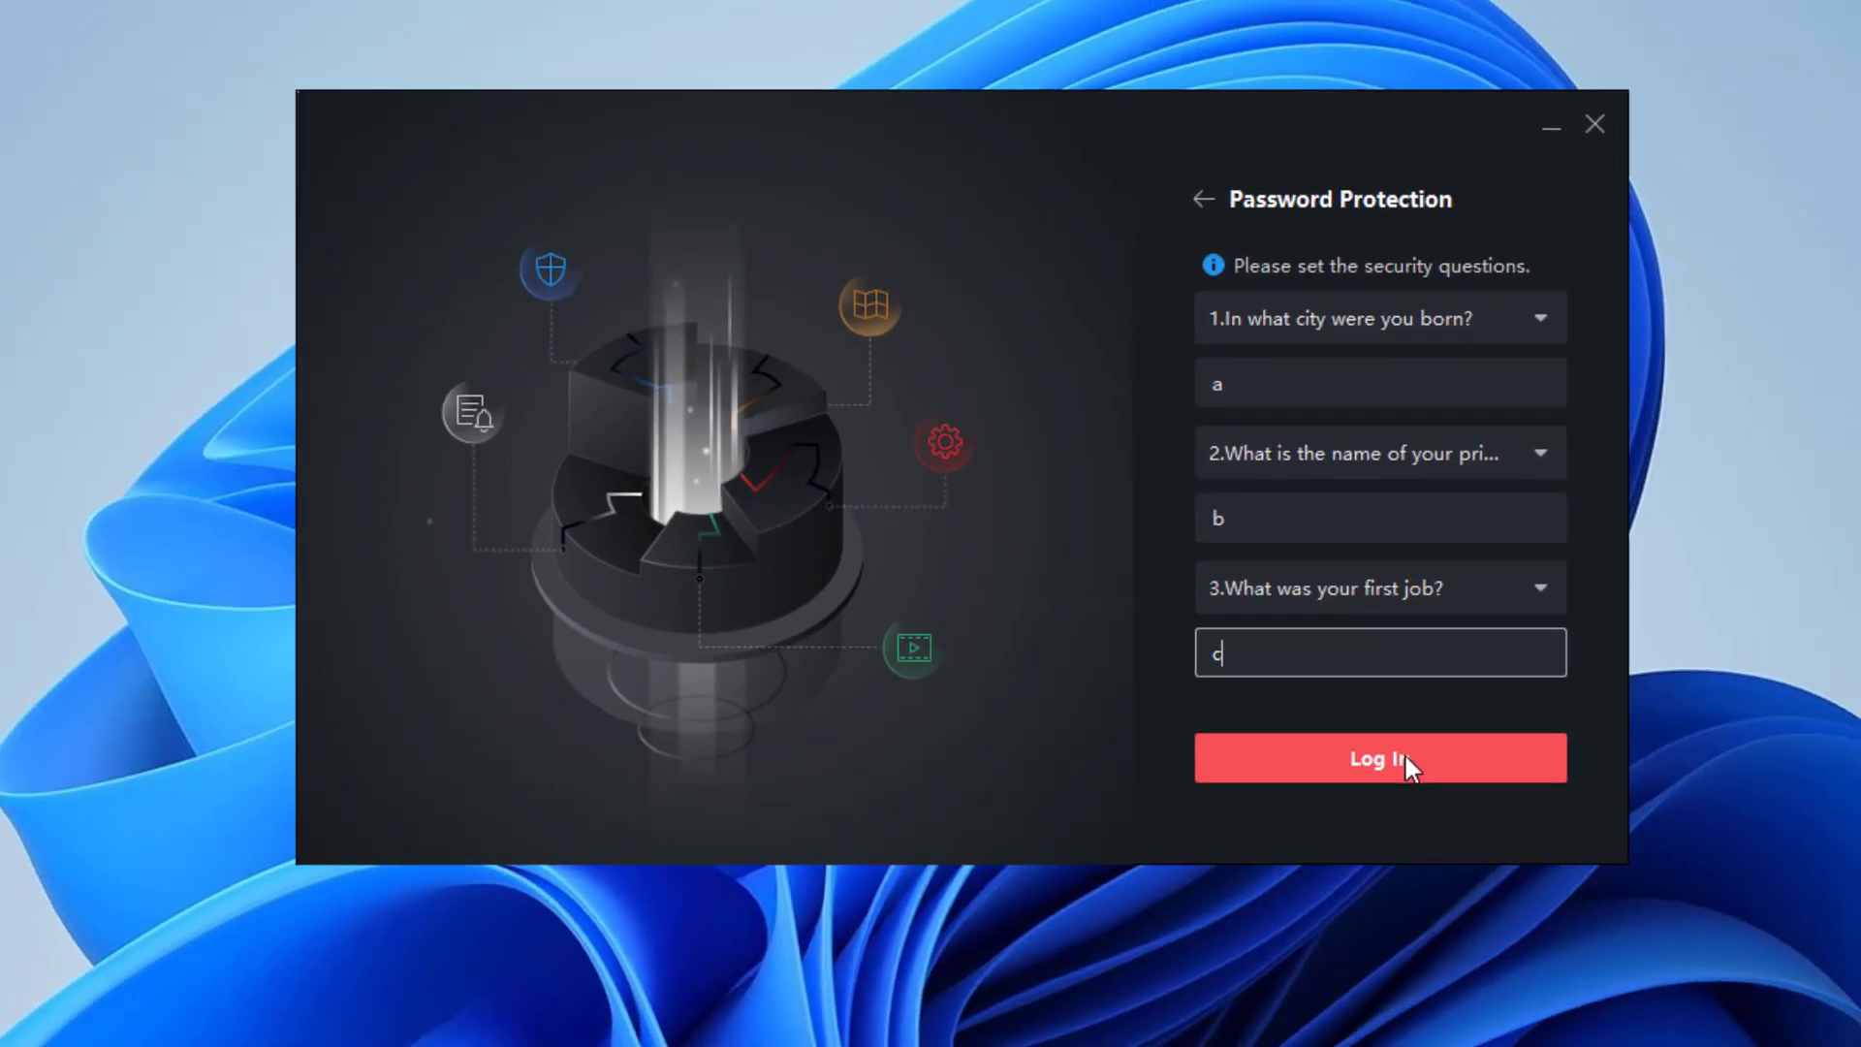
Save the answers and log in, dismissing the wizard tip and Join Program dialog.
{"action": "left_click", "coordinate": [1404, 759]}
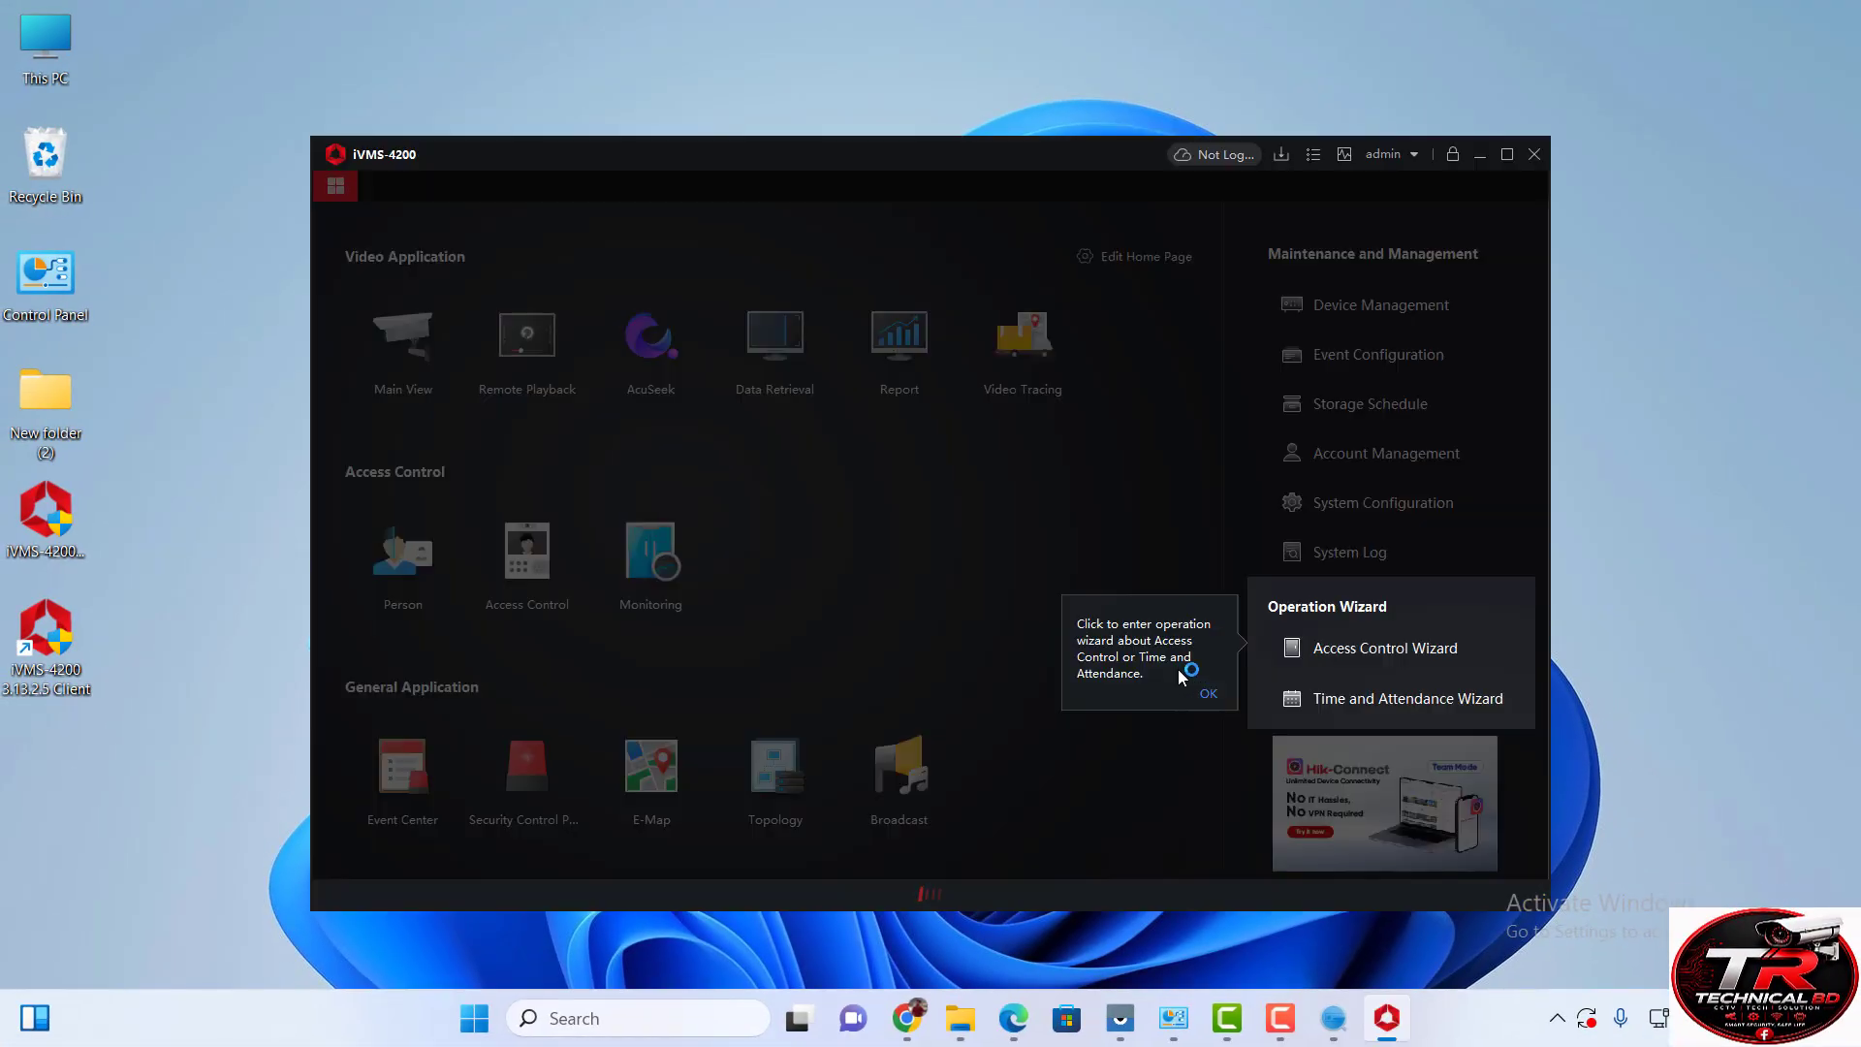
{"action": "left_click", "coordinate": [1210, 693]}
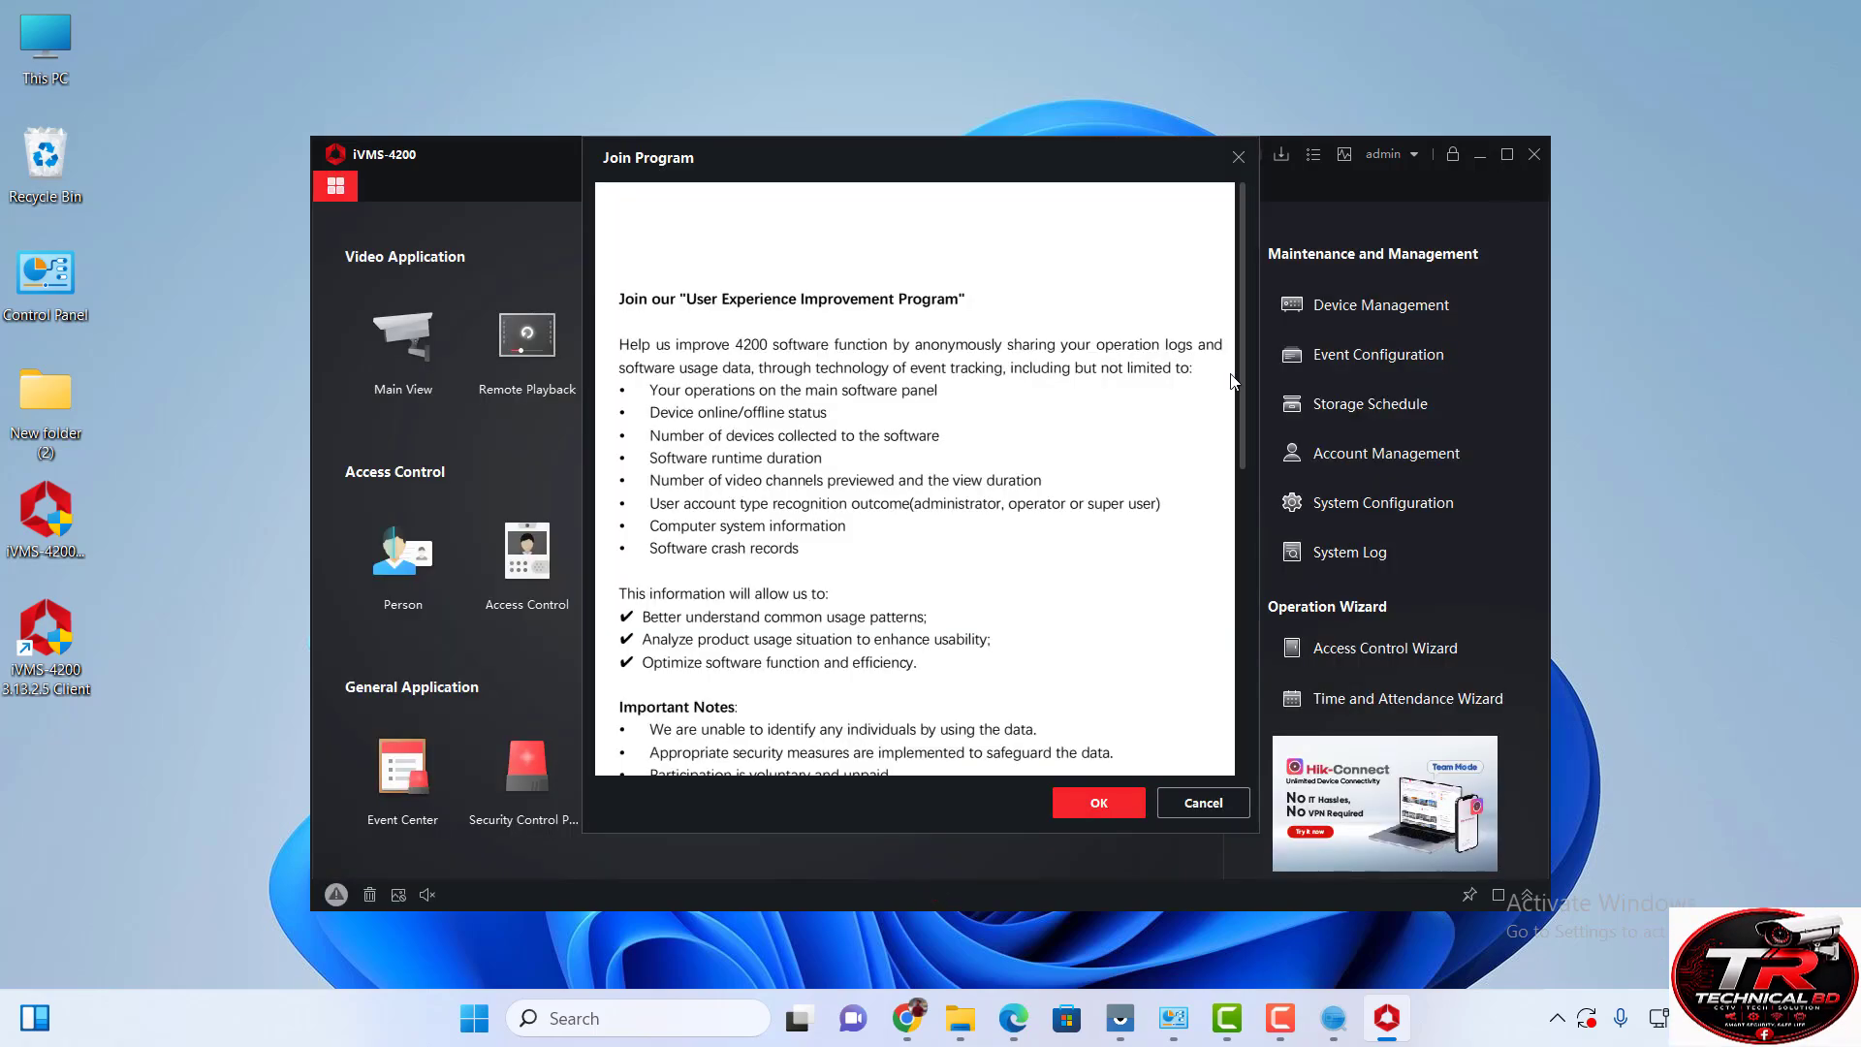
{"action": "left_click", "coordinate": [1098, 802]}
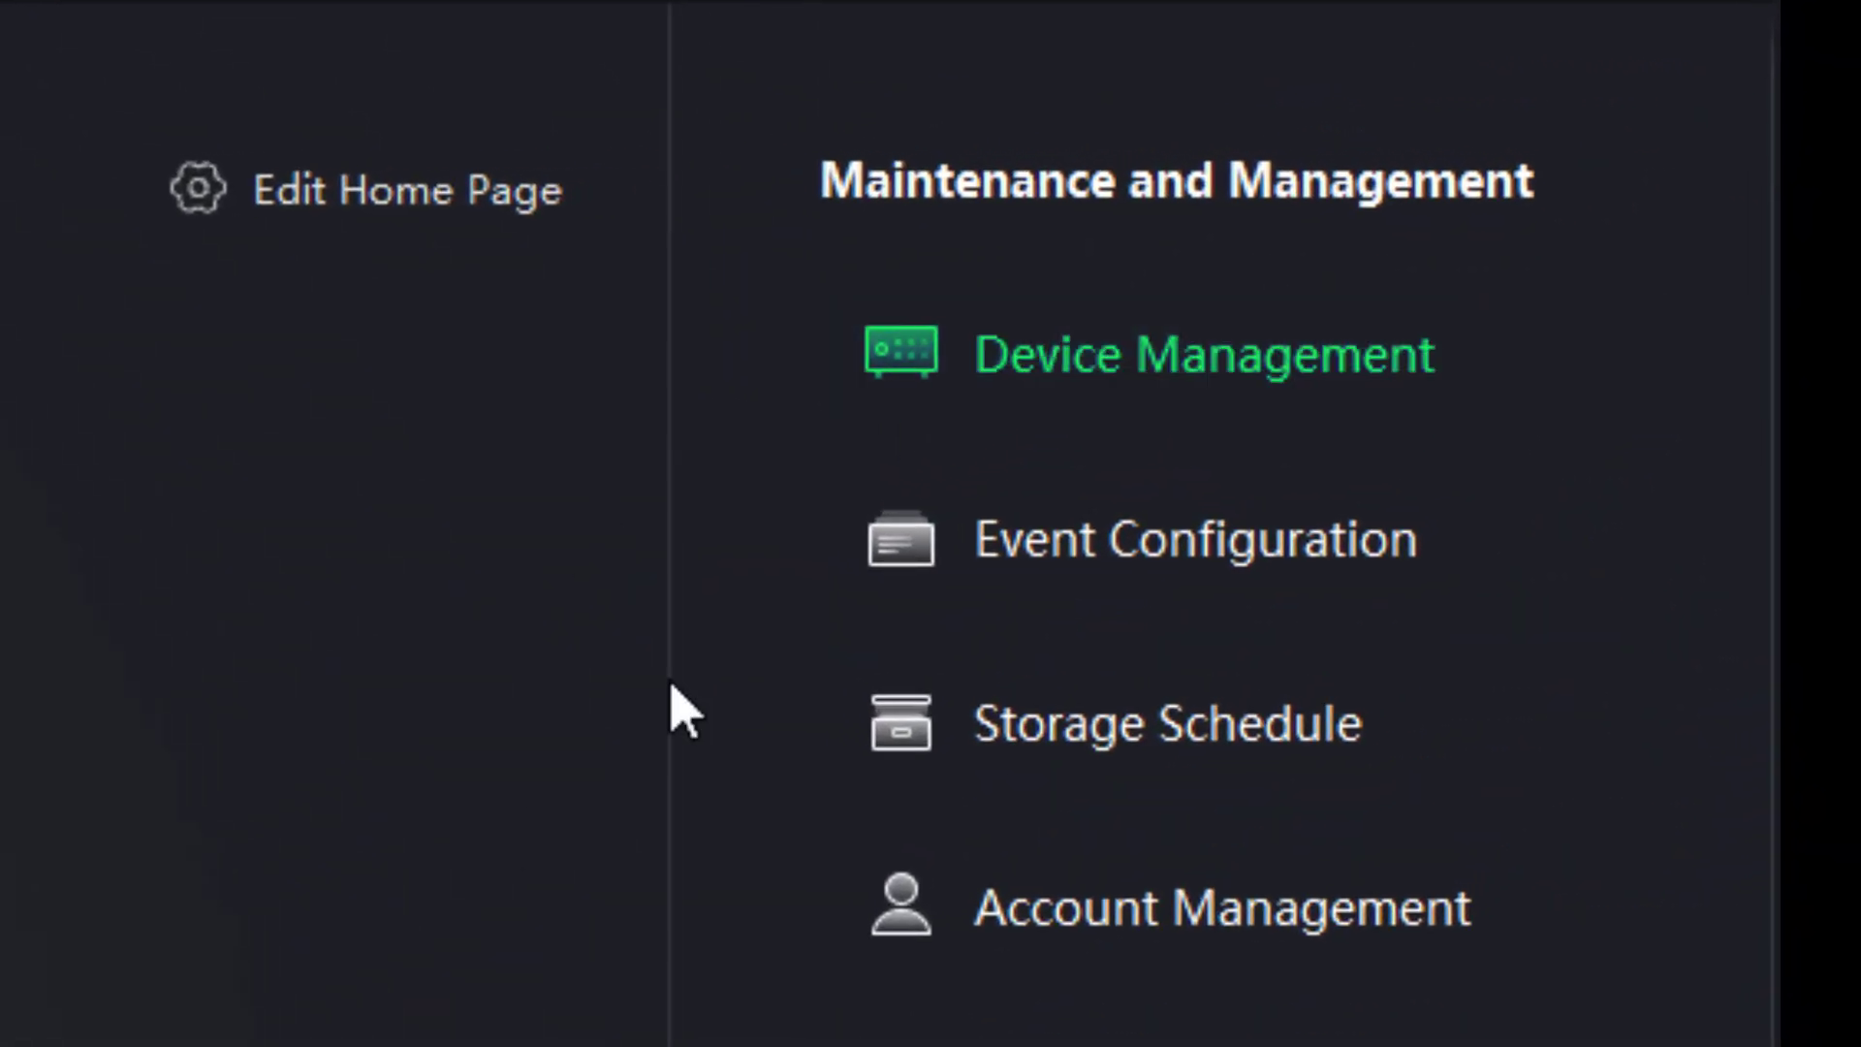
Open Device Management and bring up the Add device form in IP/Domain mode.
{"action": "left_click", "coordinate": [1084, 382]}
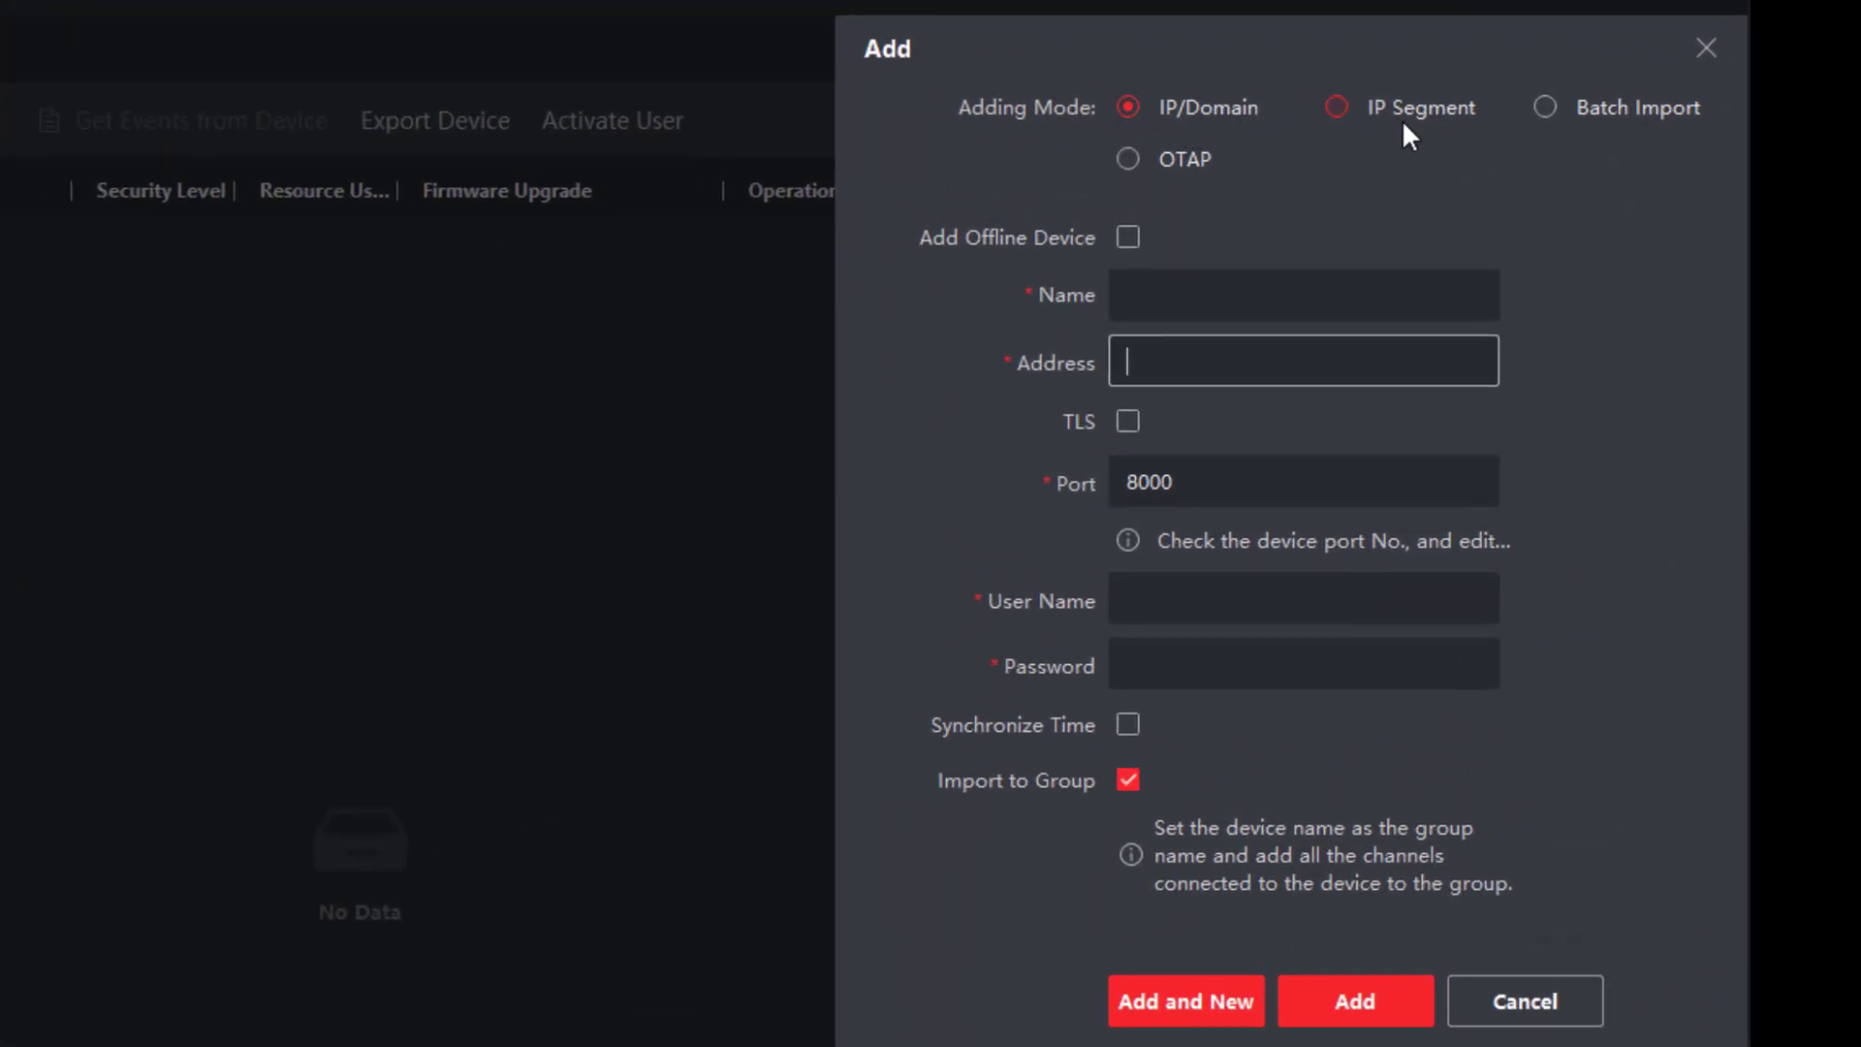
{"action": "left_click", "coordinate": [1151, 312]}
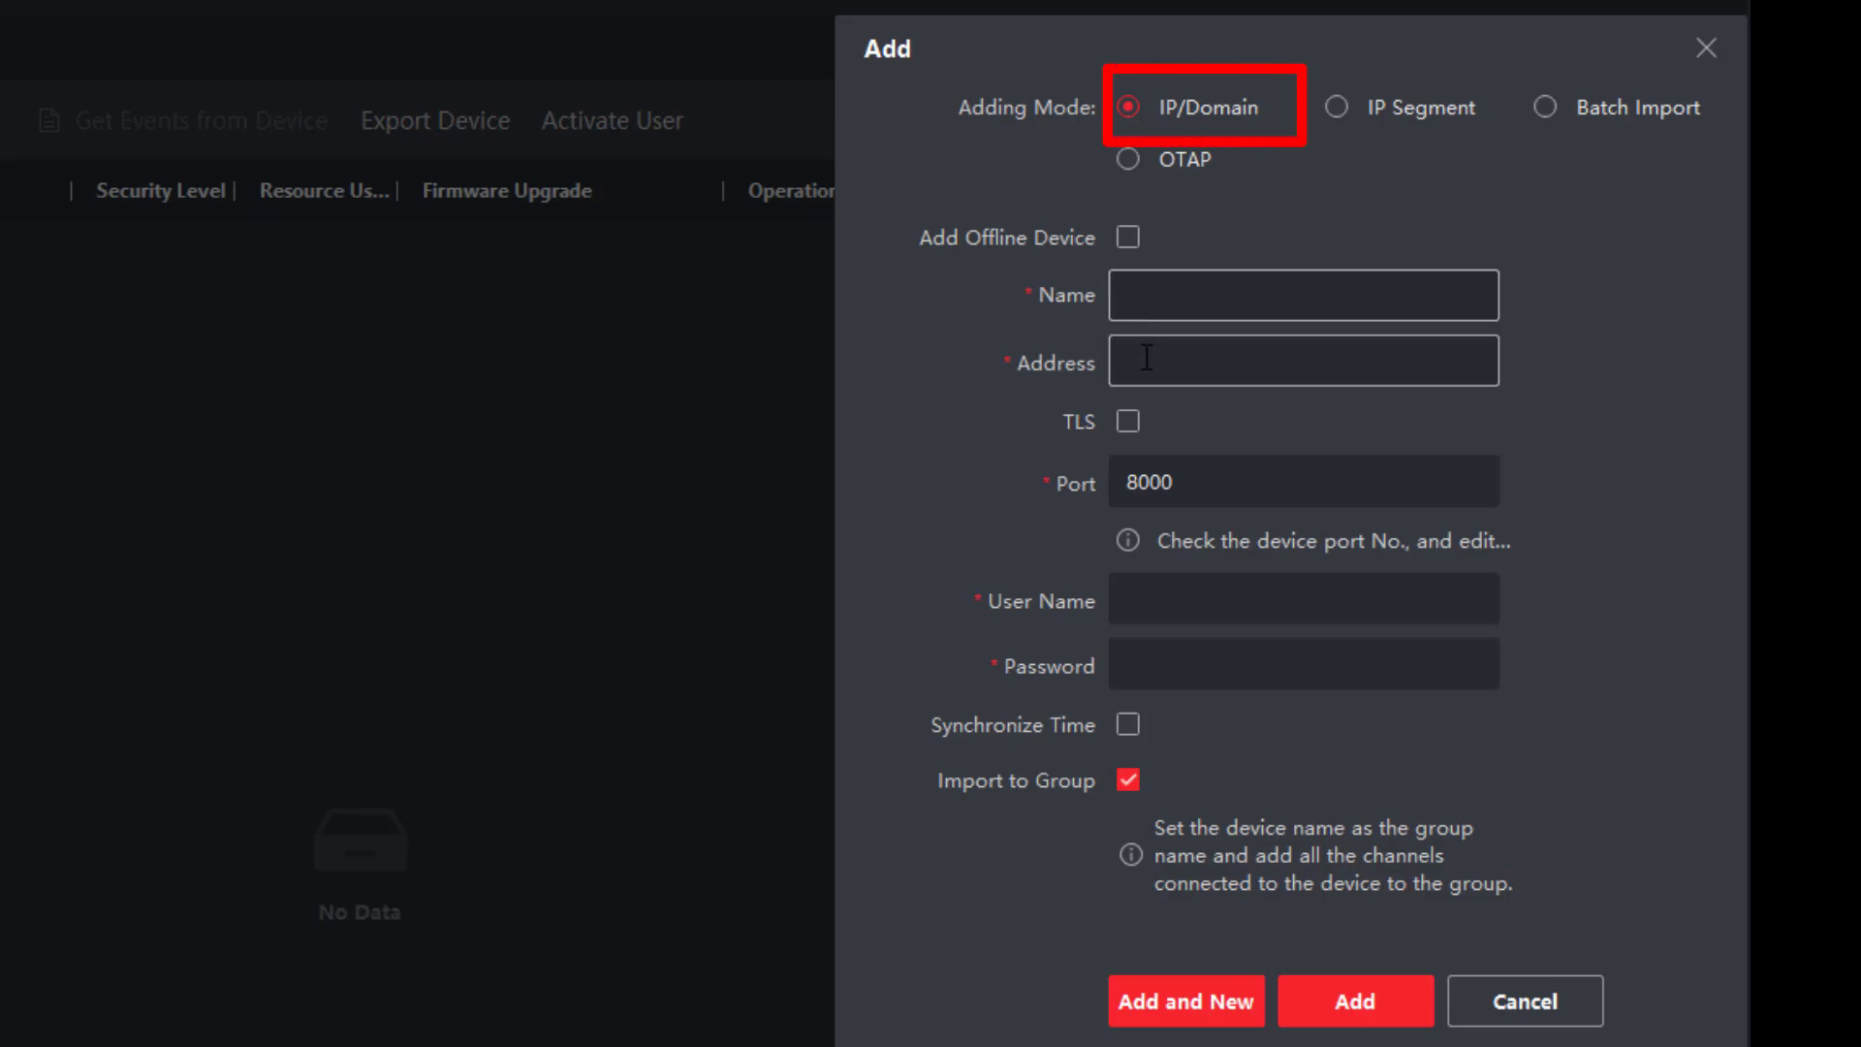
{"action": "left_click", "coordinate": [1147, 362]}
{"action": "left_click", "coordinate": [1154, 305]}
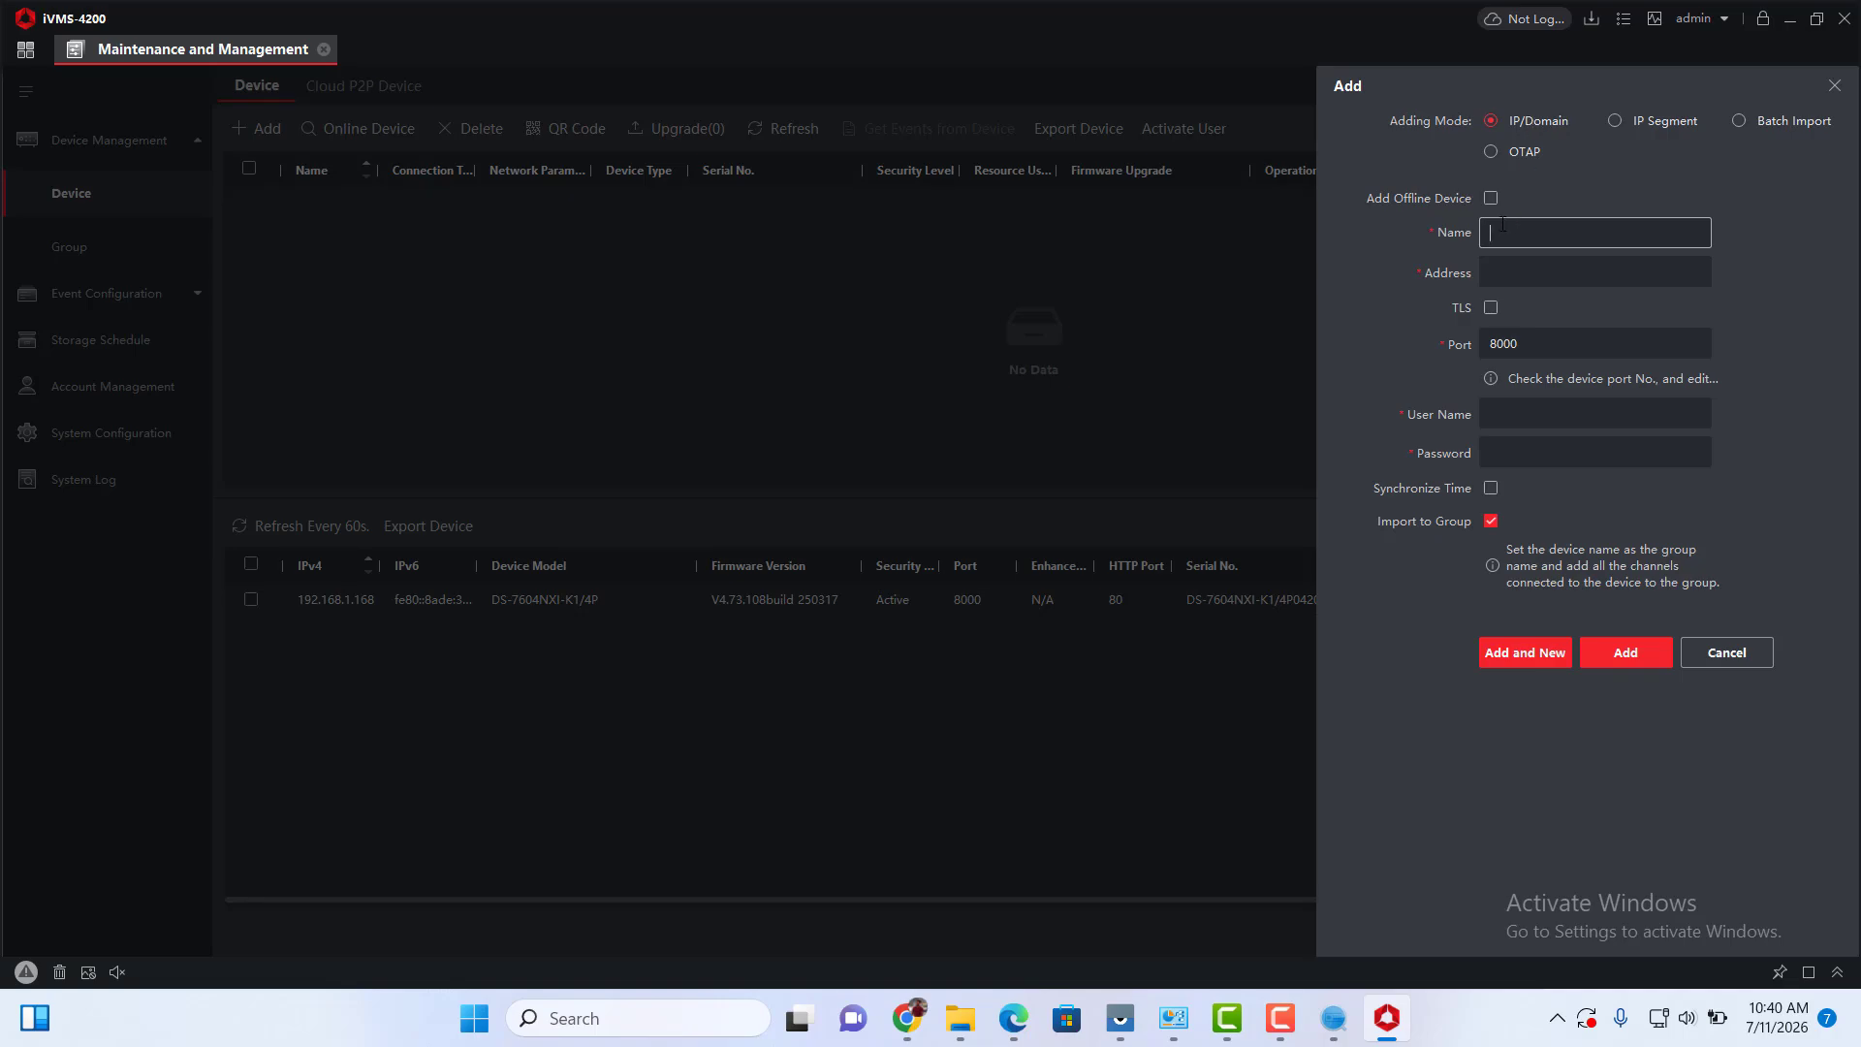
Pick the detected online NVR at 192.168.1.168 for adding.
{"action": "left_click", "coordinate": [1838, 89]}
{"action": "left_click", "coordinate": [370, 129]}
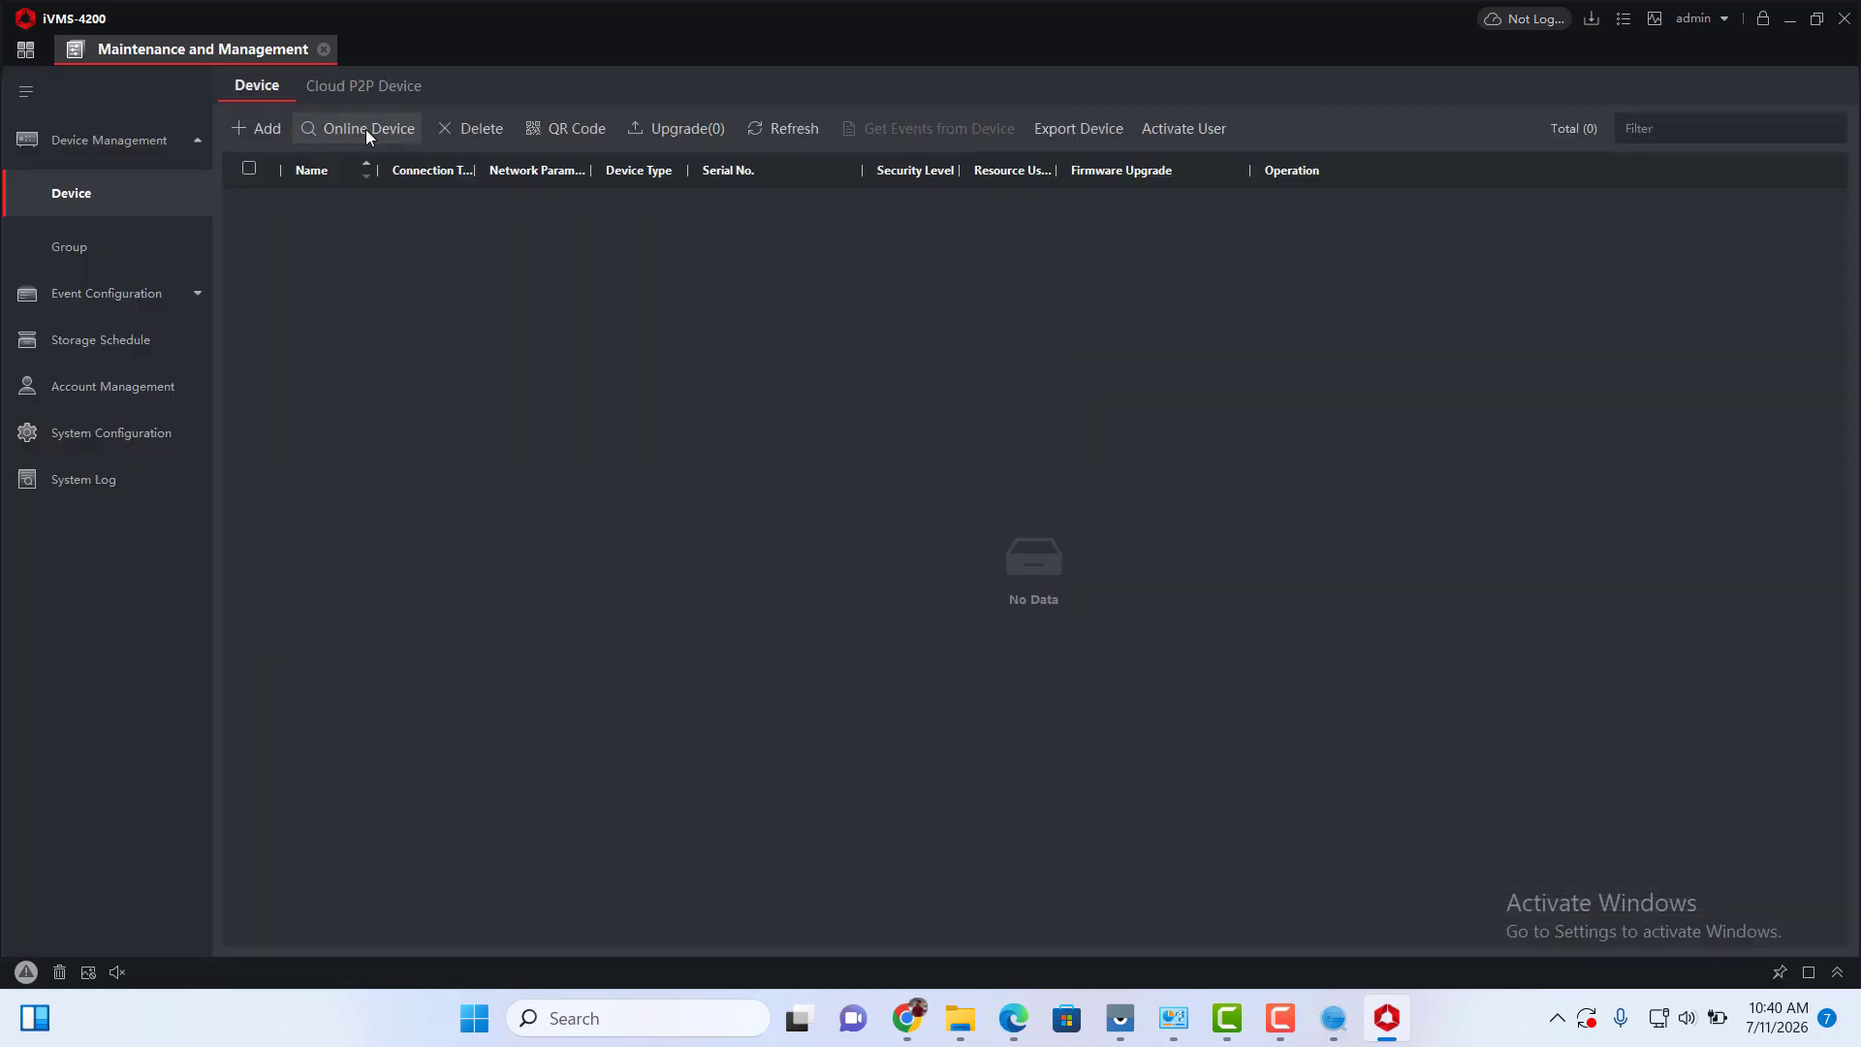
{"action": "left_click", "coordinate": [366, 130]}
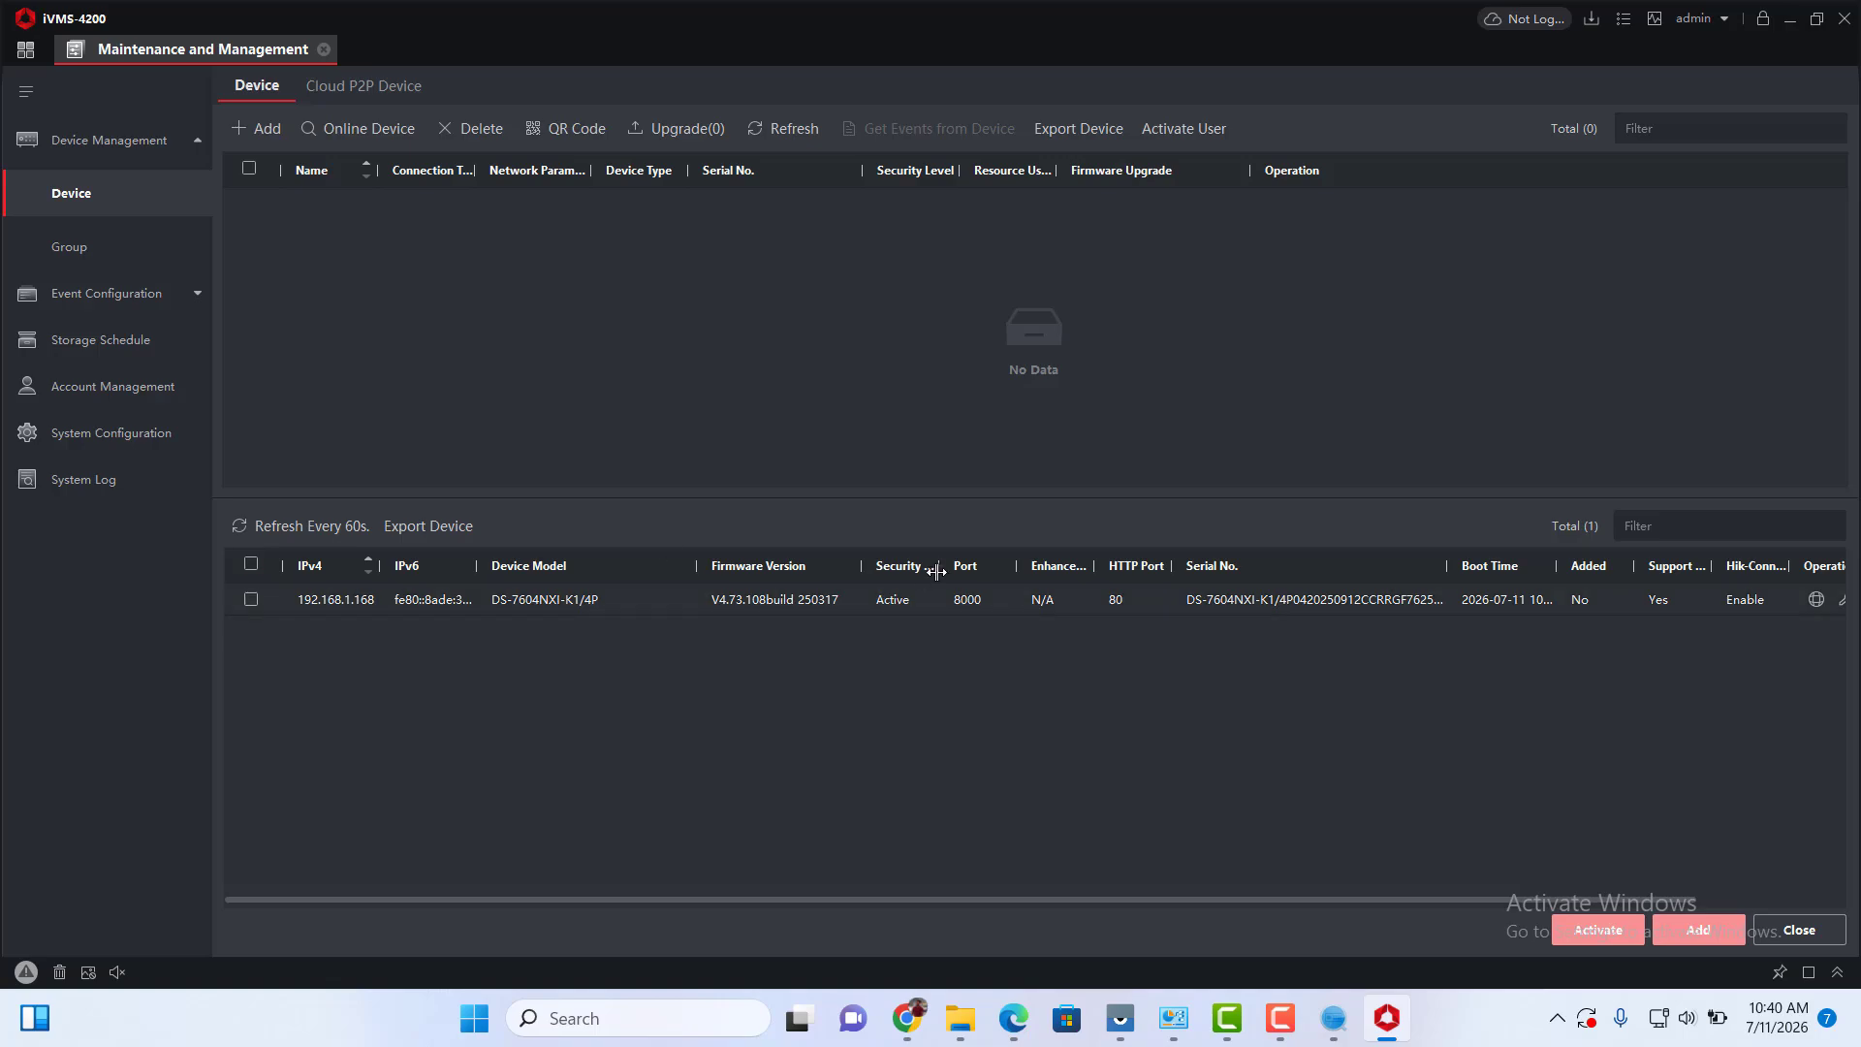
{"action": "left_click", "coordinate": [251, 600]}
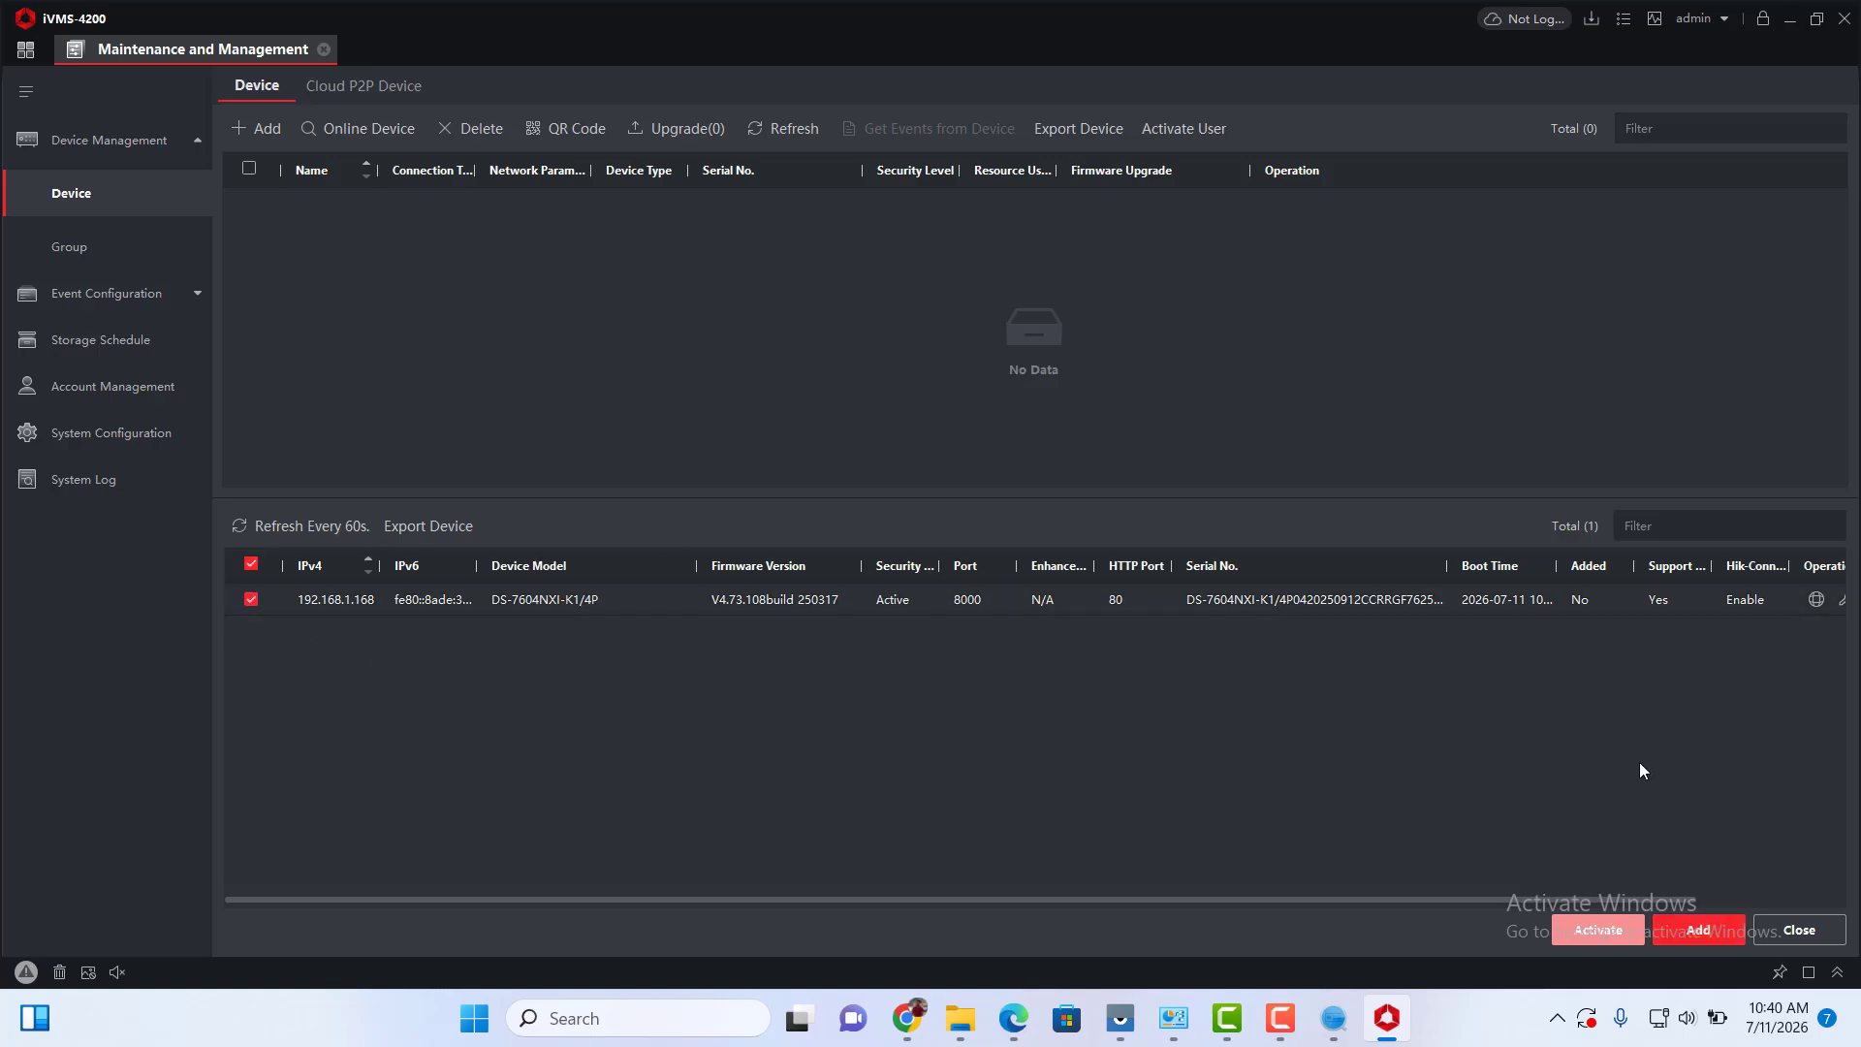
{"action": "left_click", "coordinate": [1698, 931]}
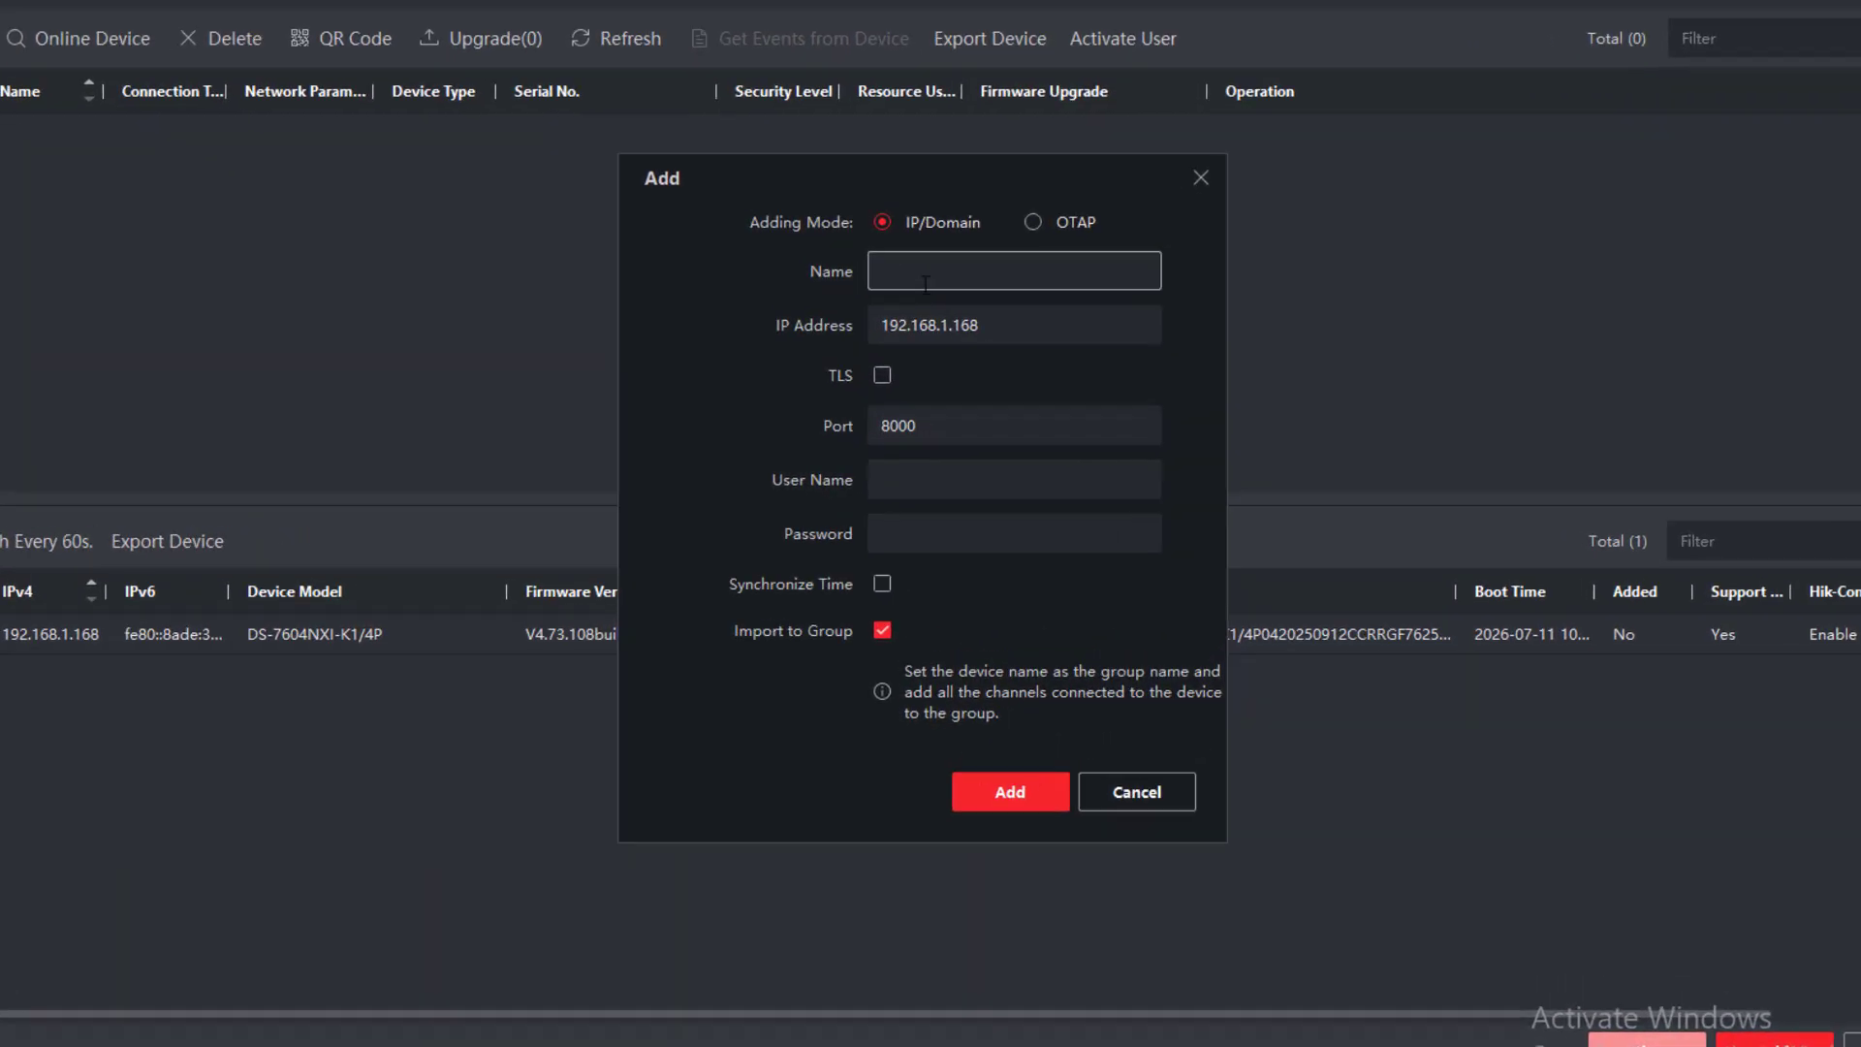
Name the device TR, enter user name admin and its password, and add it.
{"action": "type", "text": "TR"}
{"action": "left_click", "coordinate": [929, 468]}
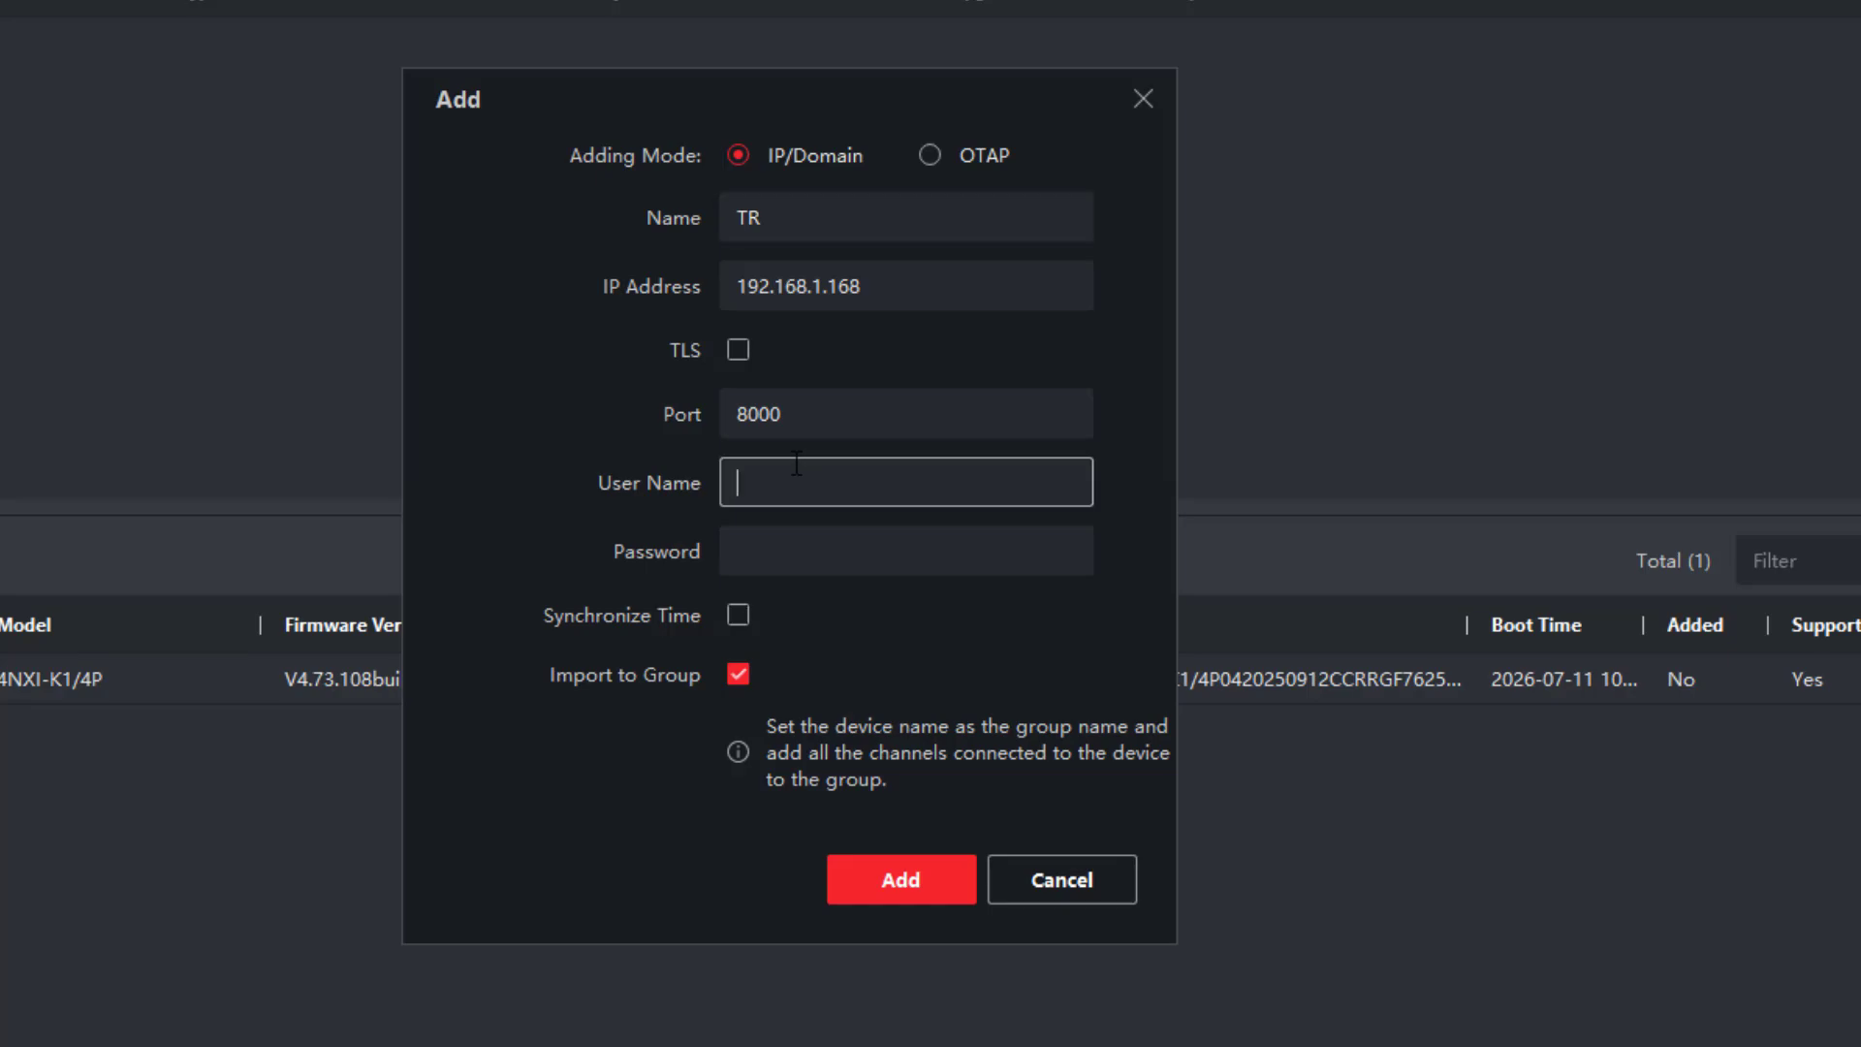
{"action": "type", "text": "admin"}
{"action": "key", "text": "Tab"}
{"action": "type", "text": "******"}
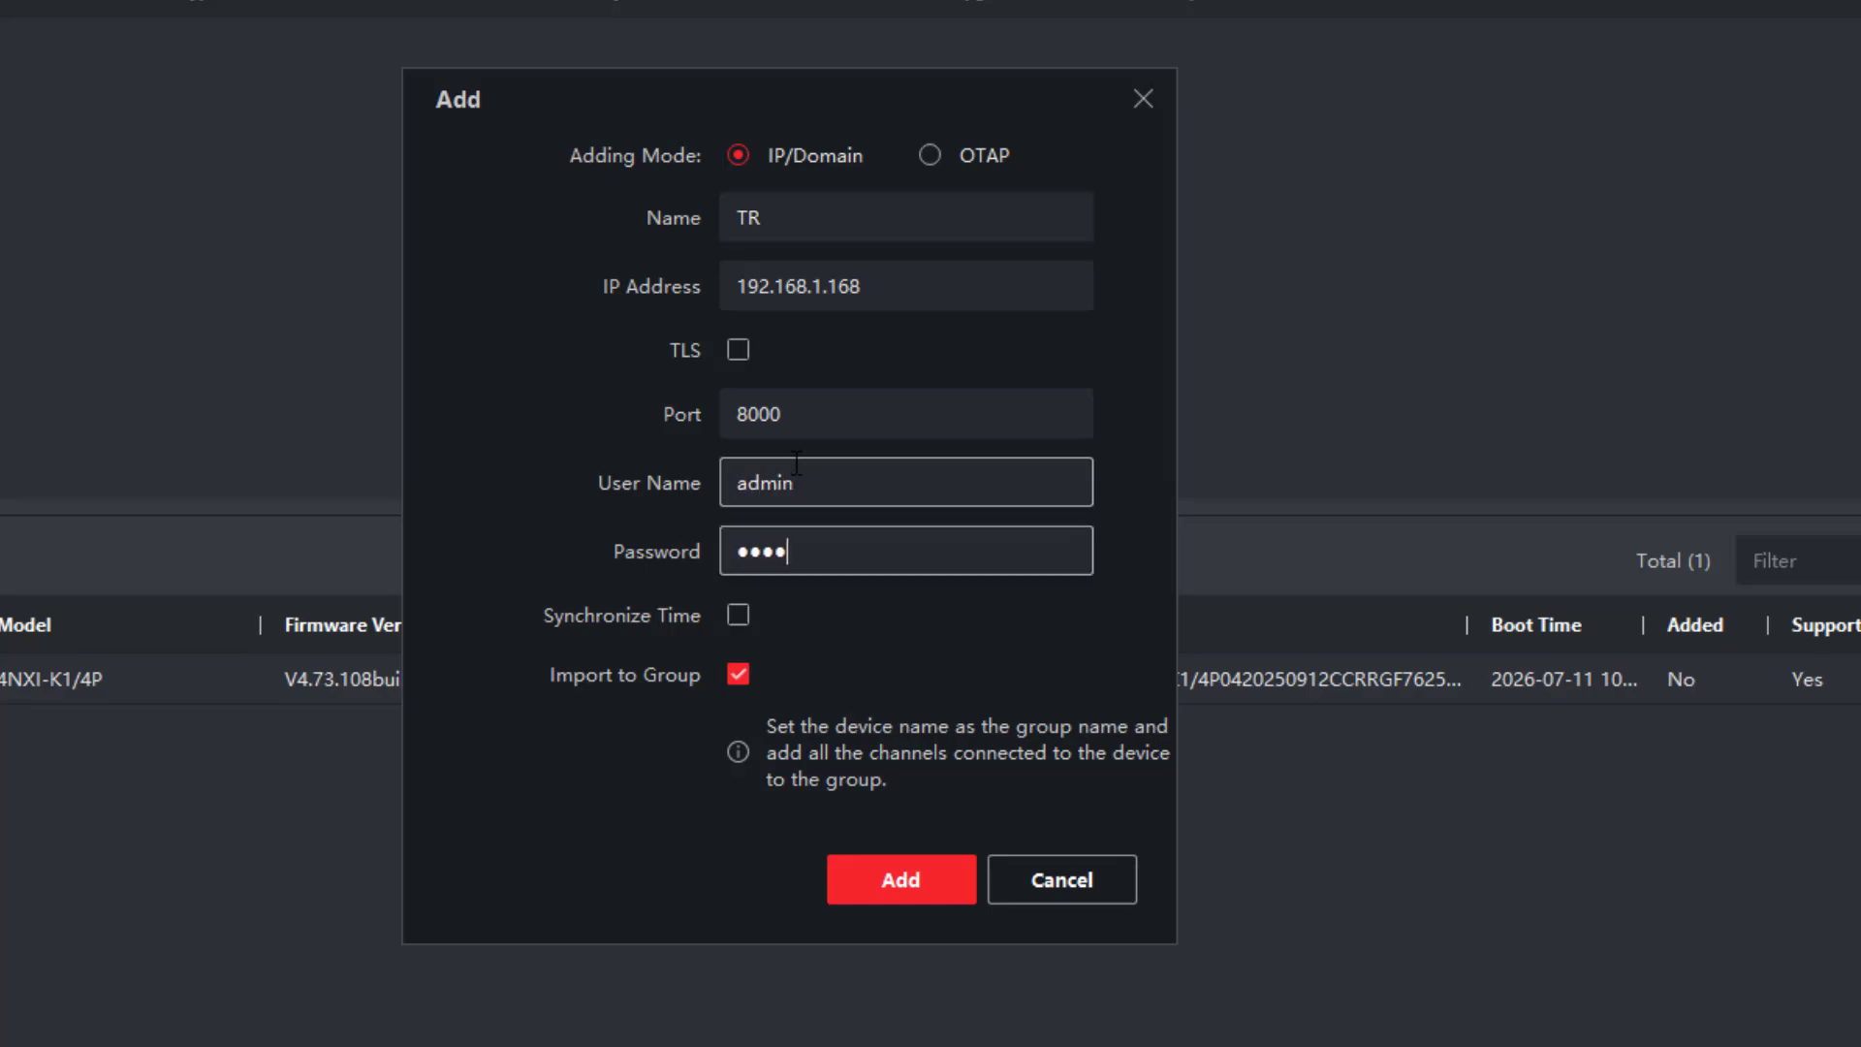
{"action": "type", "text": "*****"}
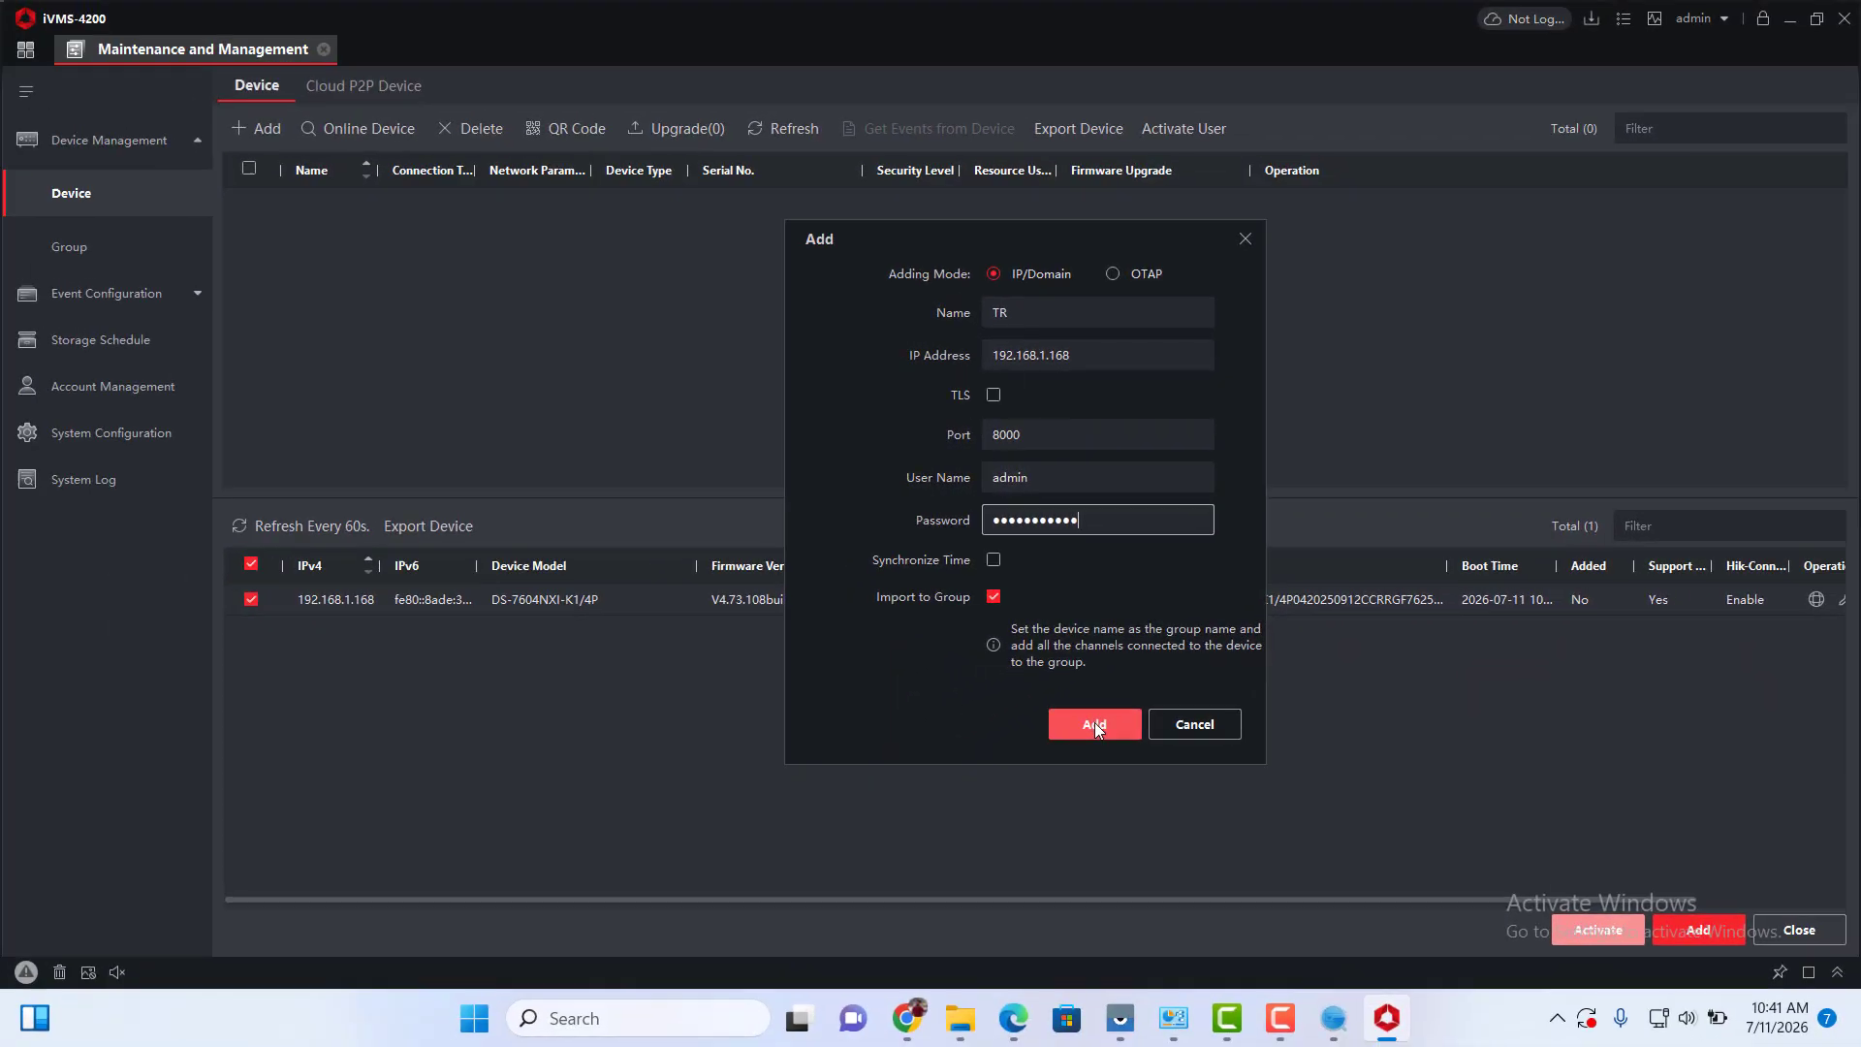
{"action": "left_click", "coordinate": [901, 879]}
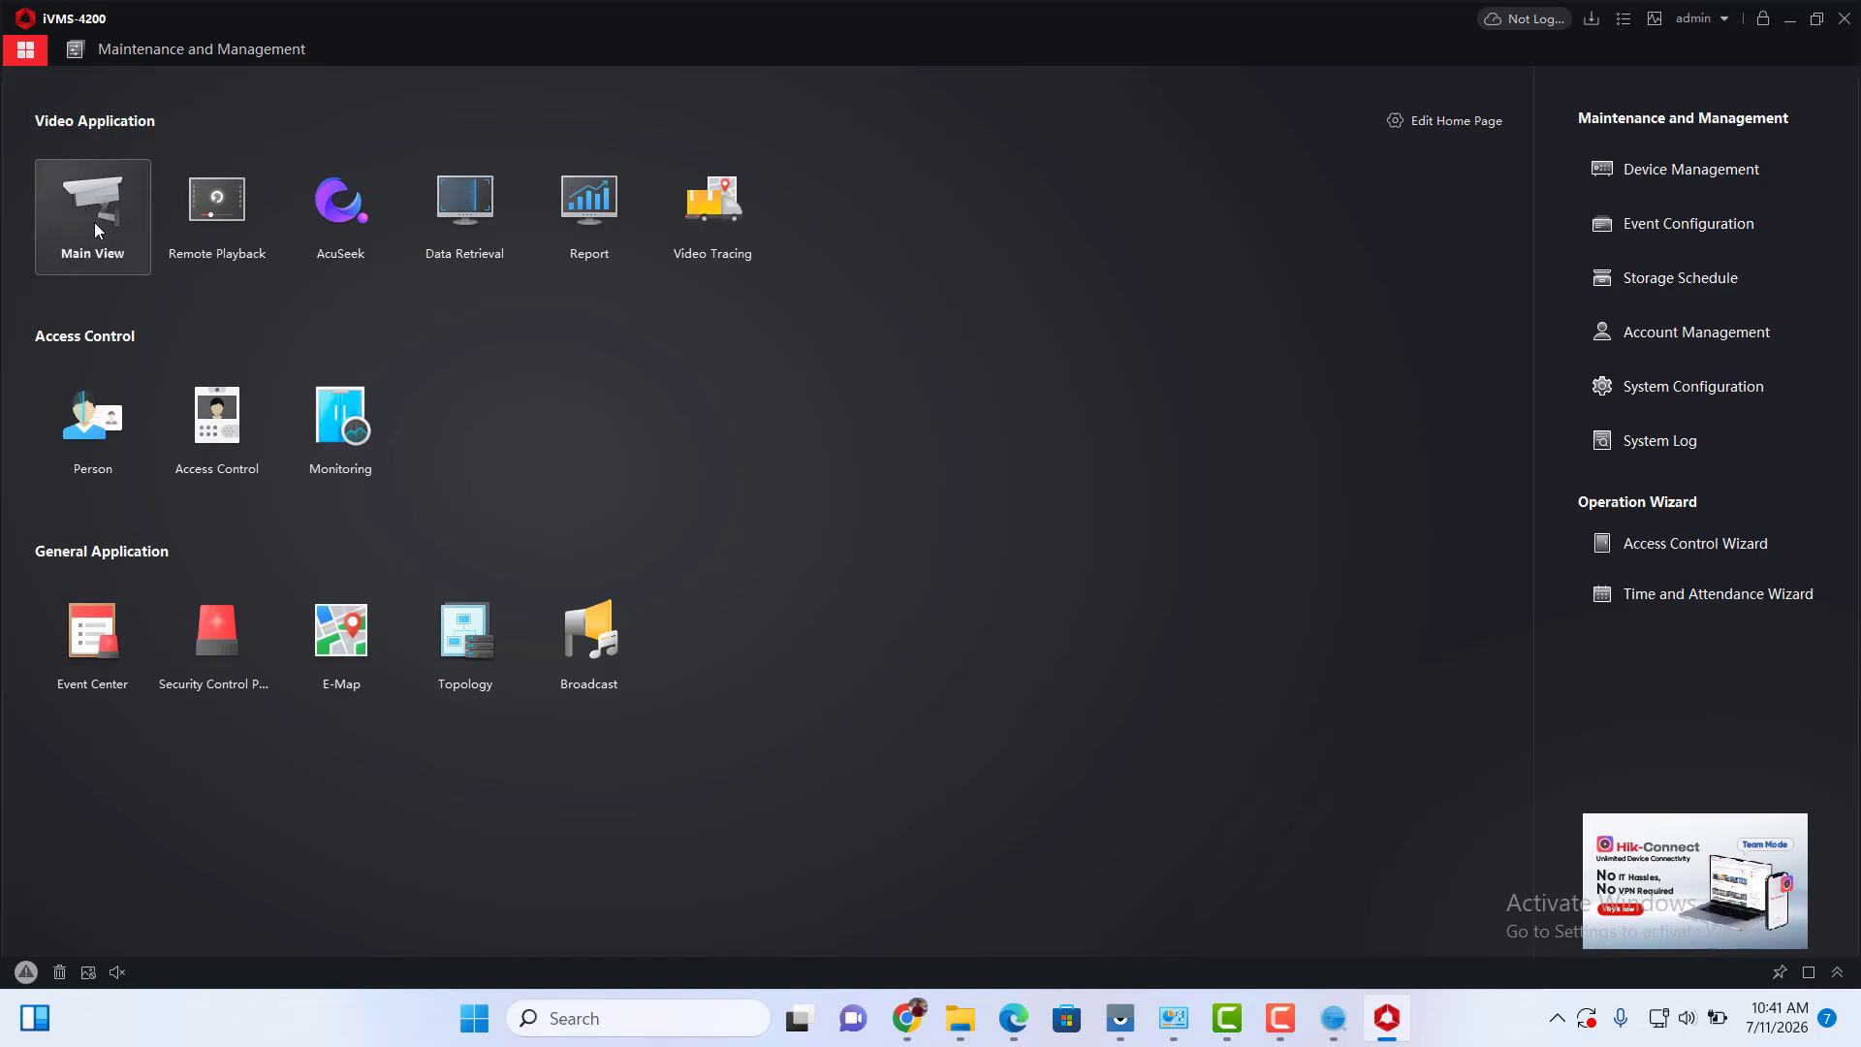
Load IPCamera 01_TR into the Main View four-pane grid, then check TR in the device list.
{"action": "left_click", "coordinate": [95, 221]}
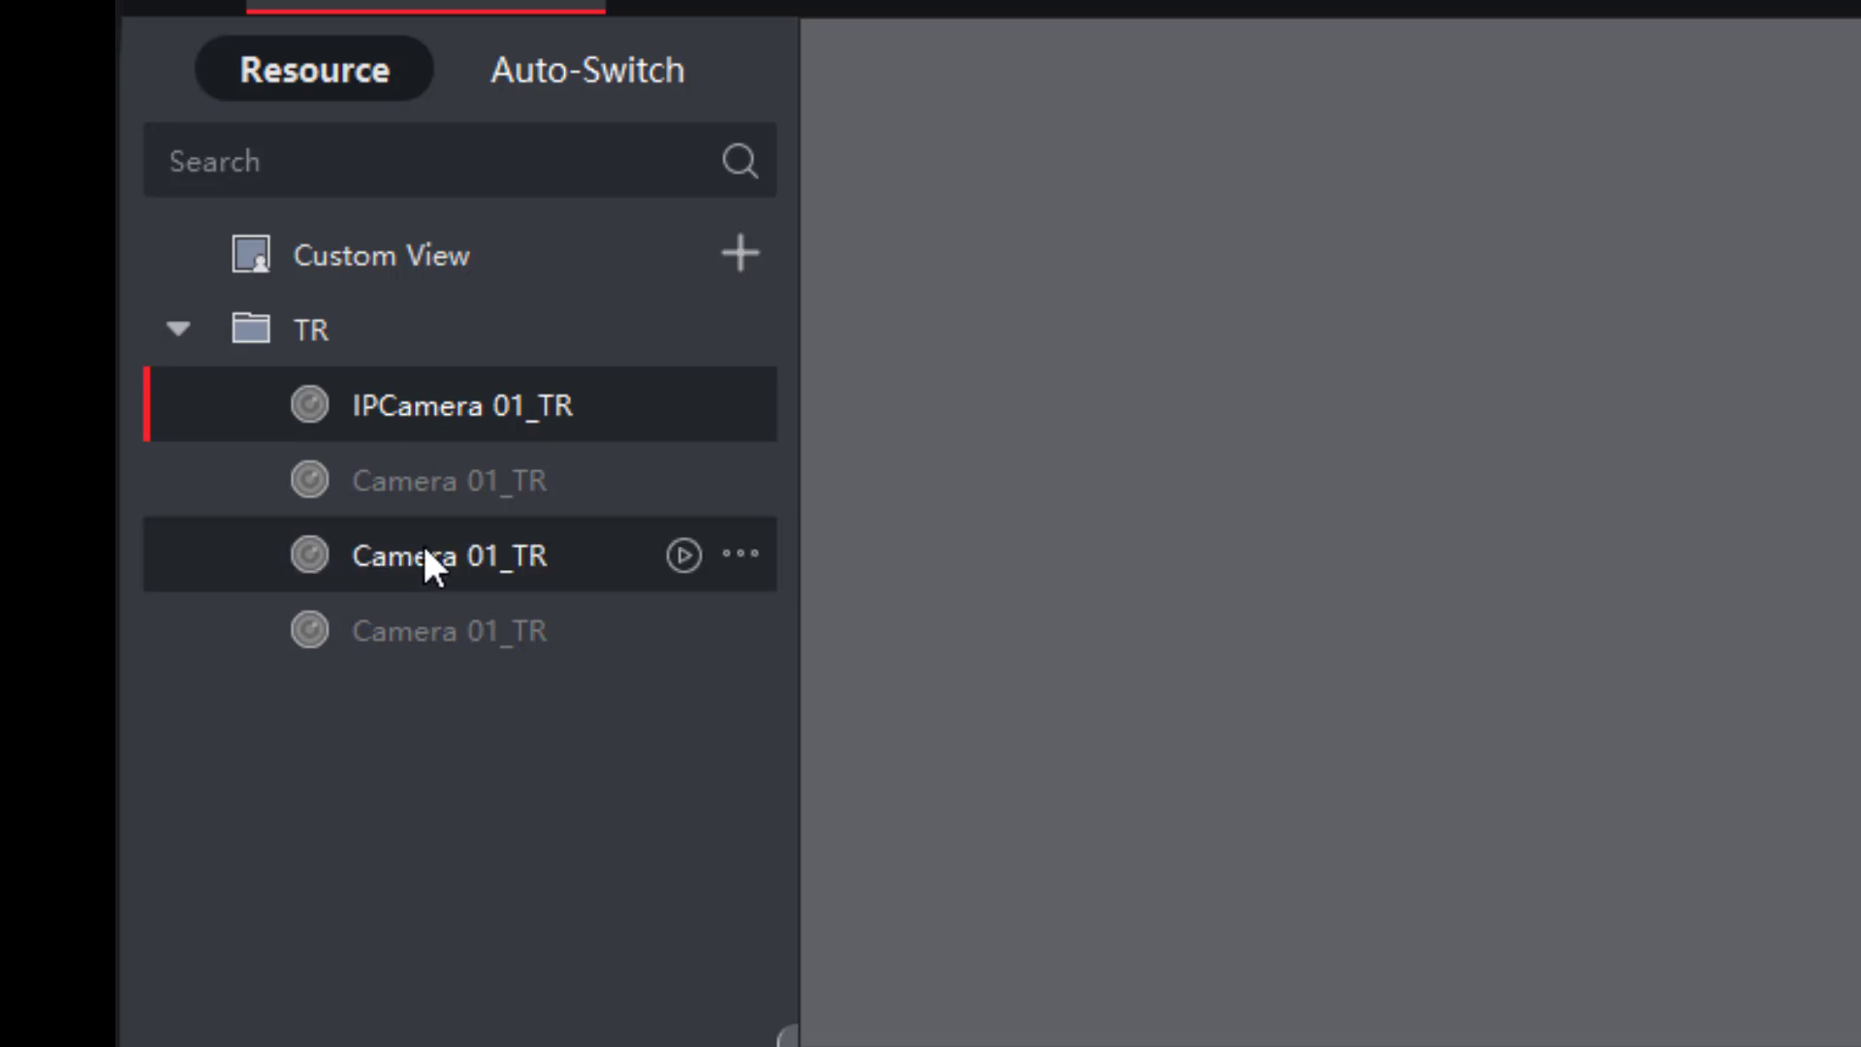
{"action": "left_click_drag", "start_coordinate": [456, 418], "coordinate": [1425, 417]}
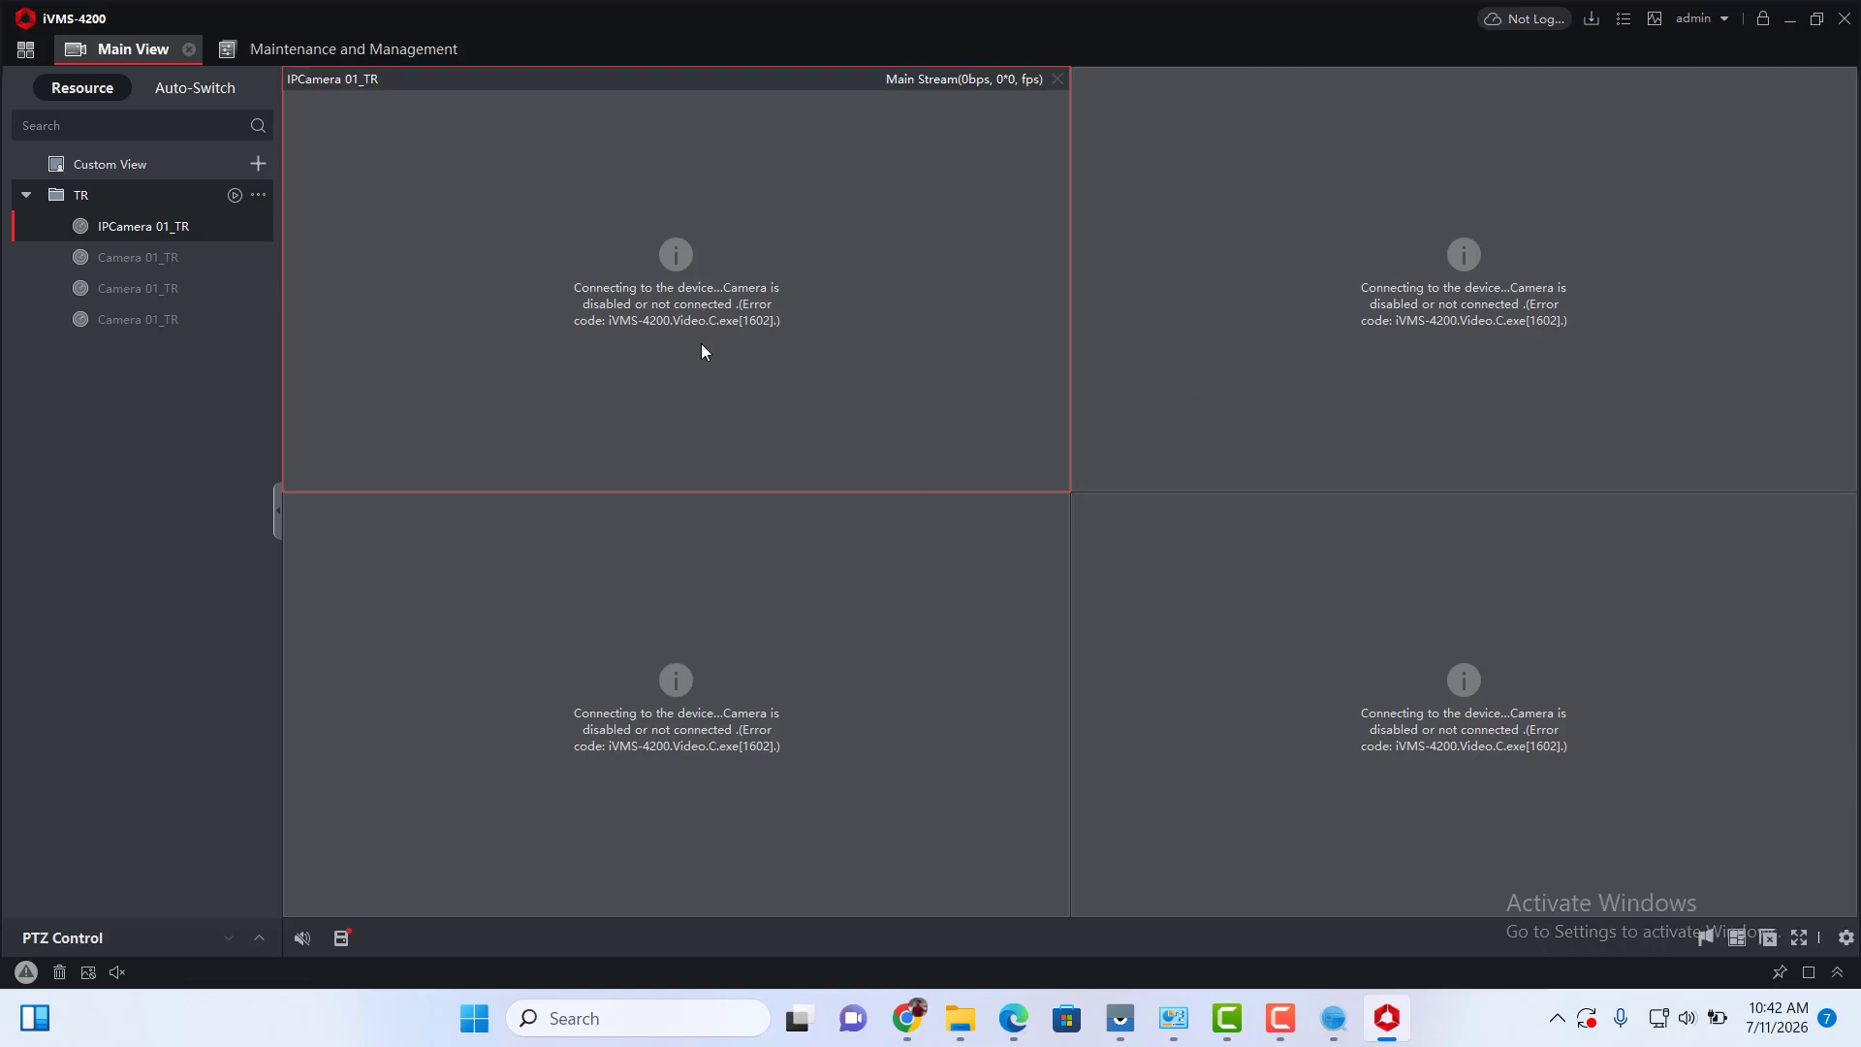
{"action": "left_click", "coordinate": [26, 50]}
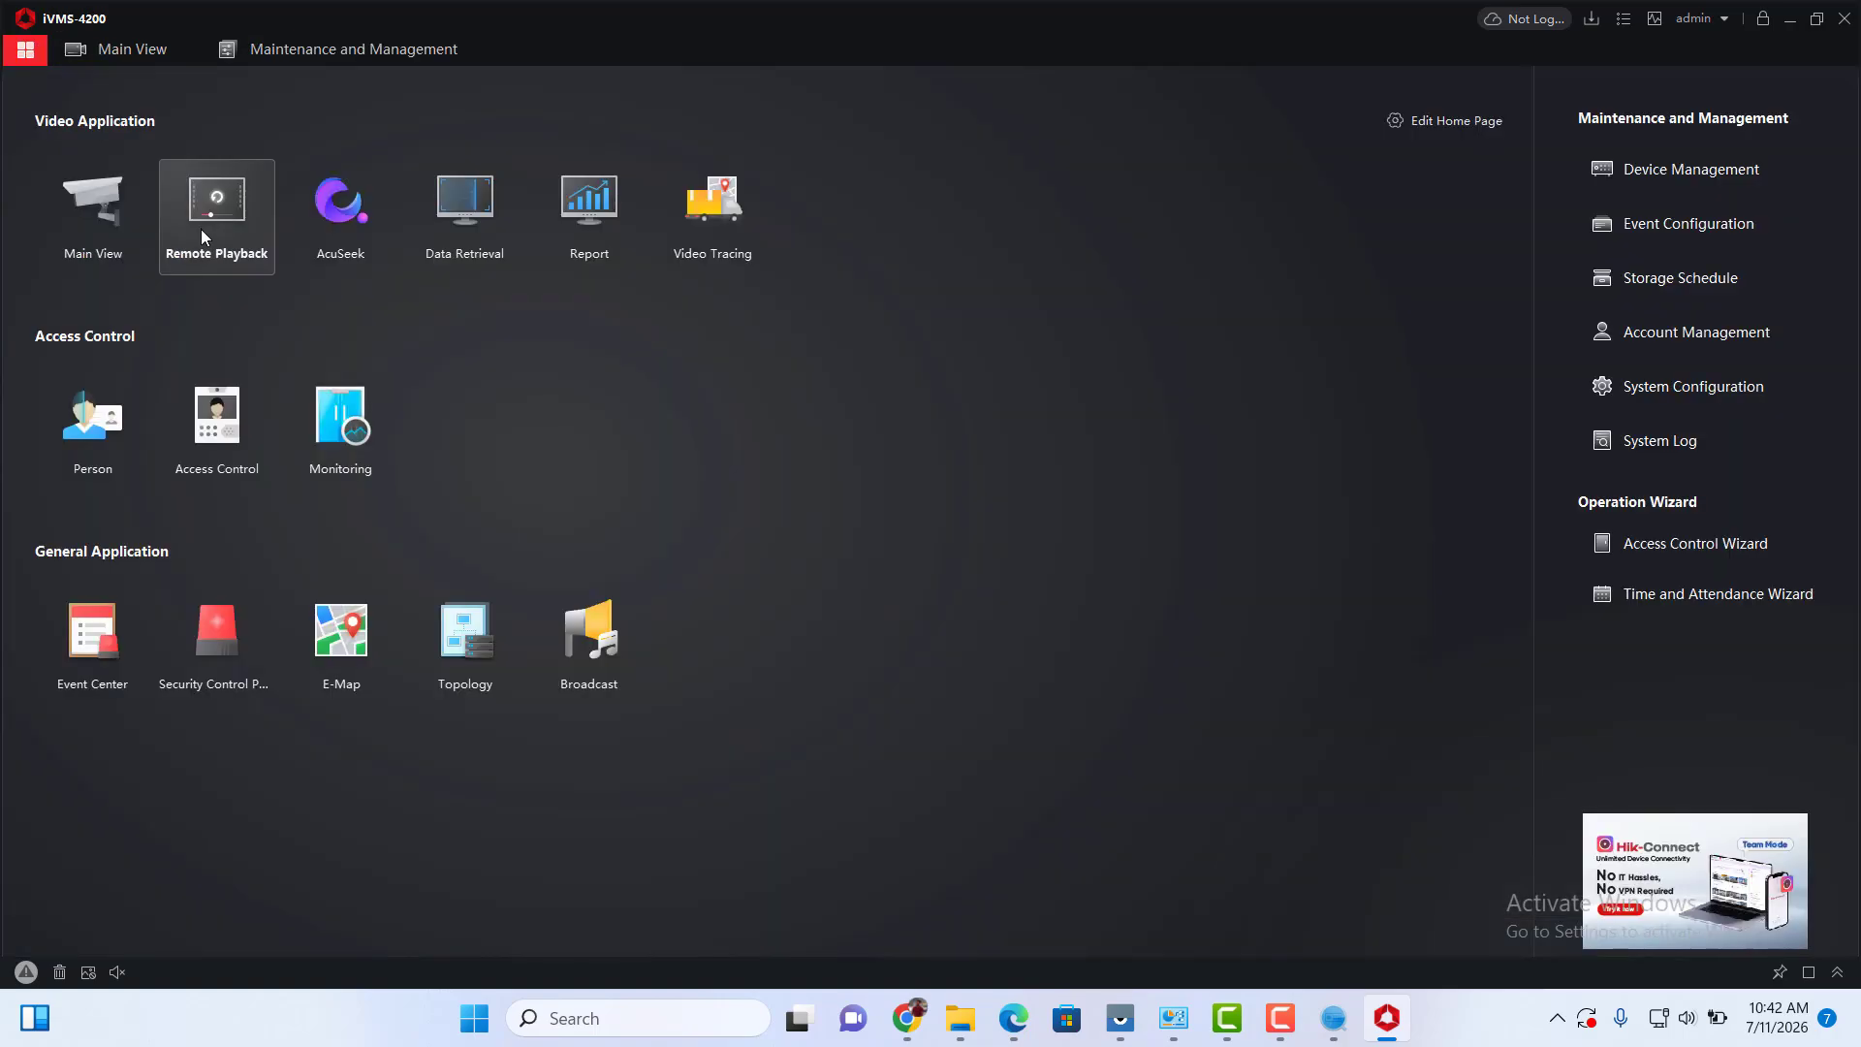
{"action": "left_click", "coordinate": [1680, 172]}
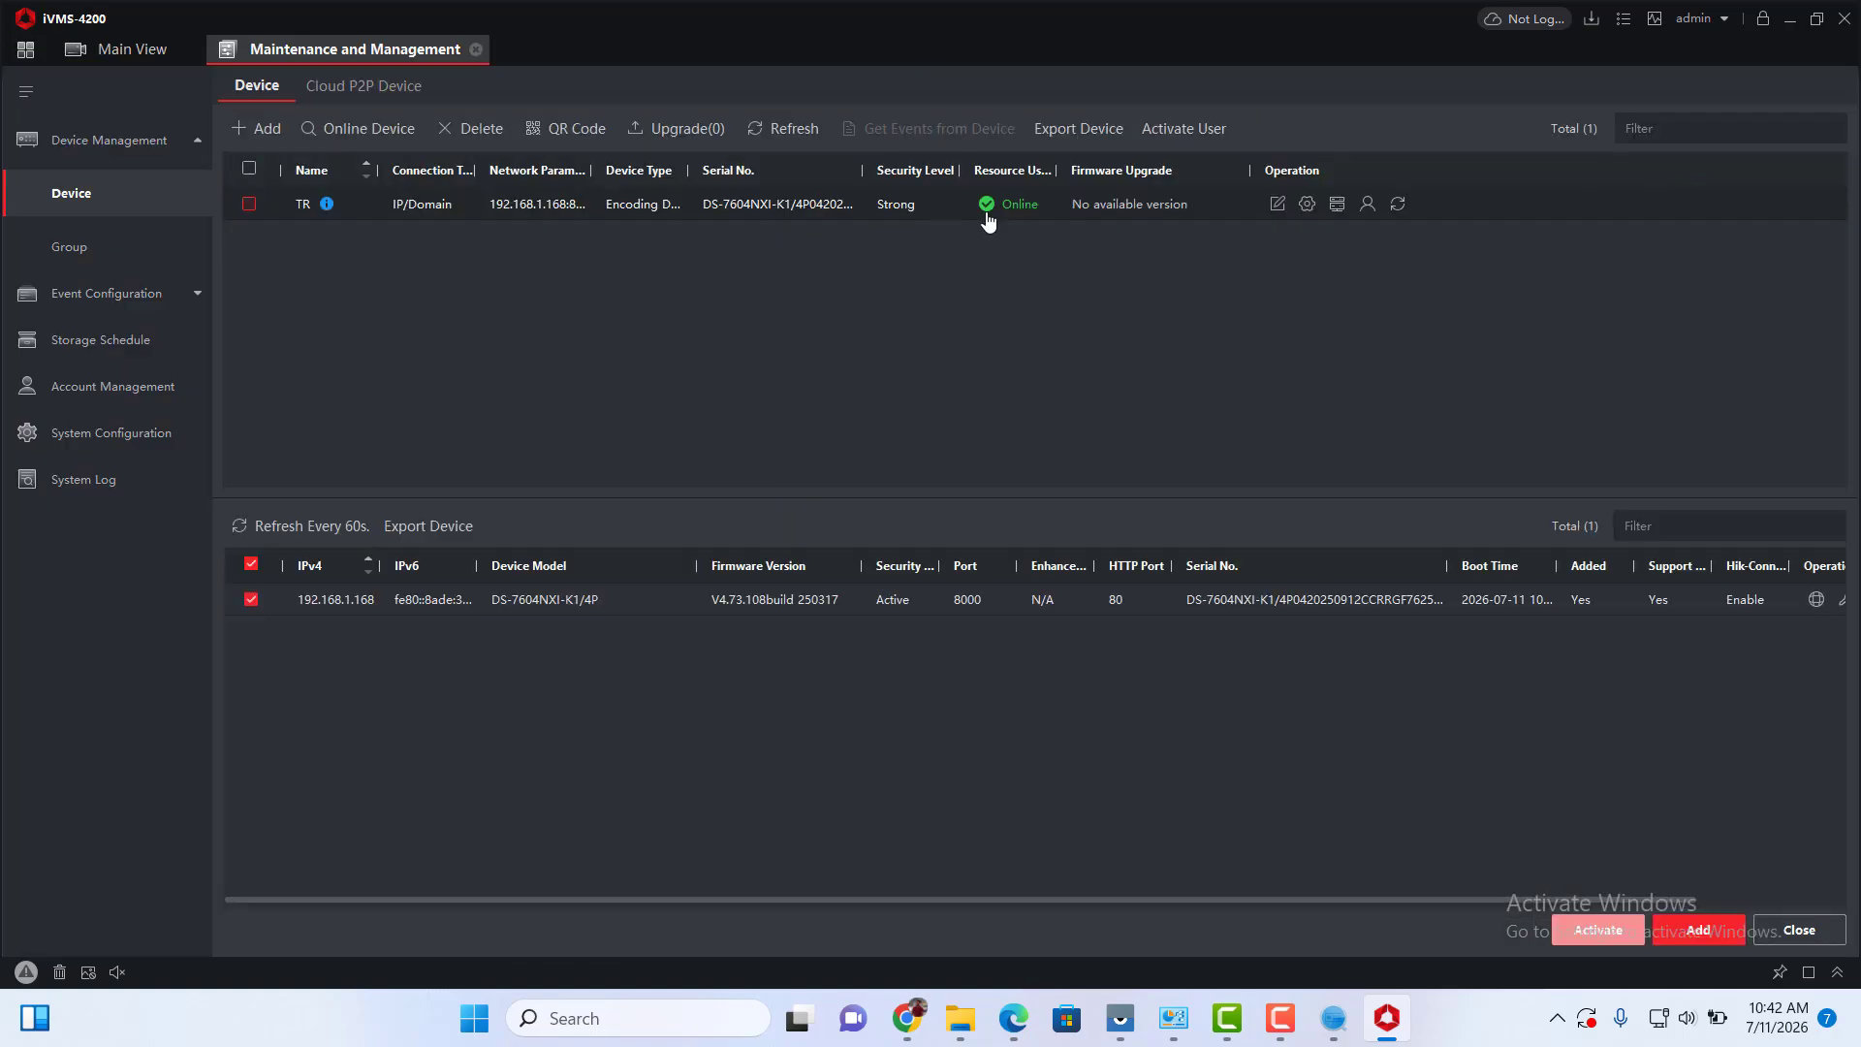
{"action": "left_click", "coordinate": [128, 50]}
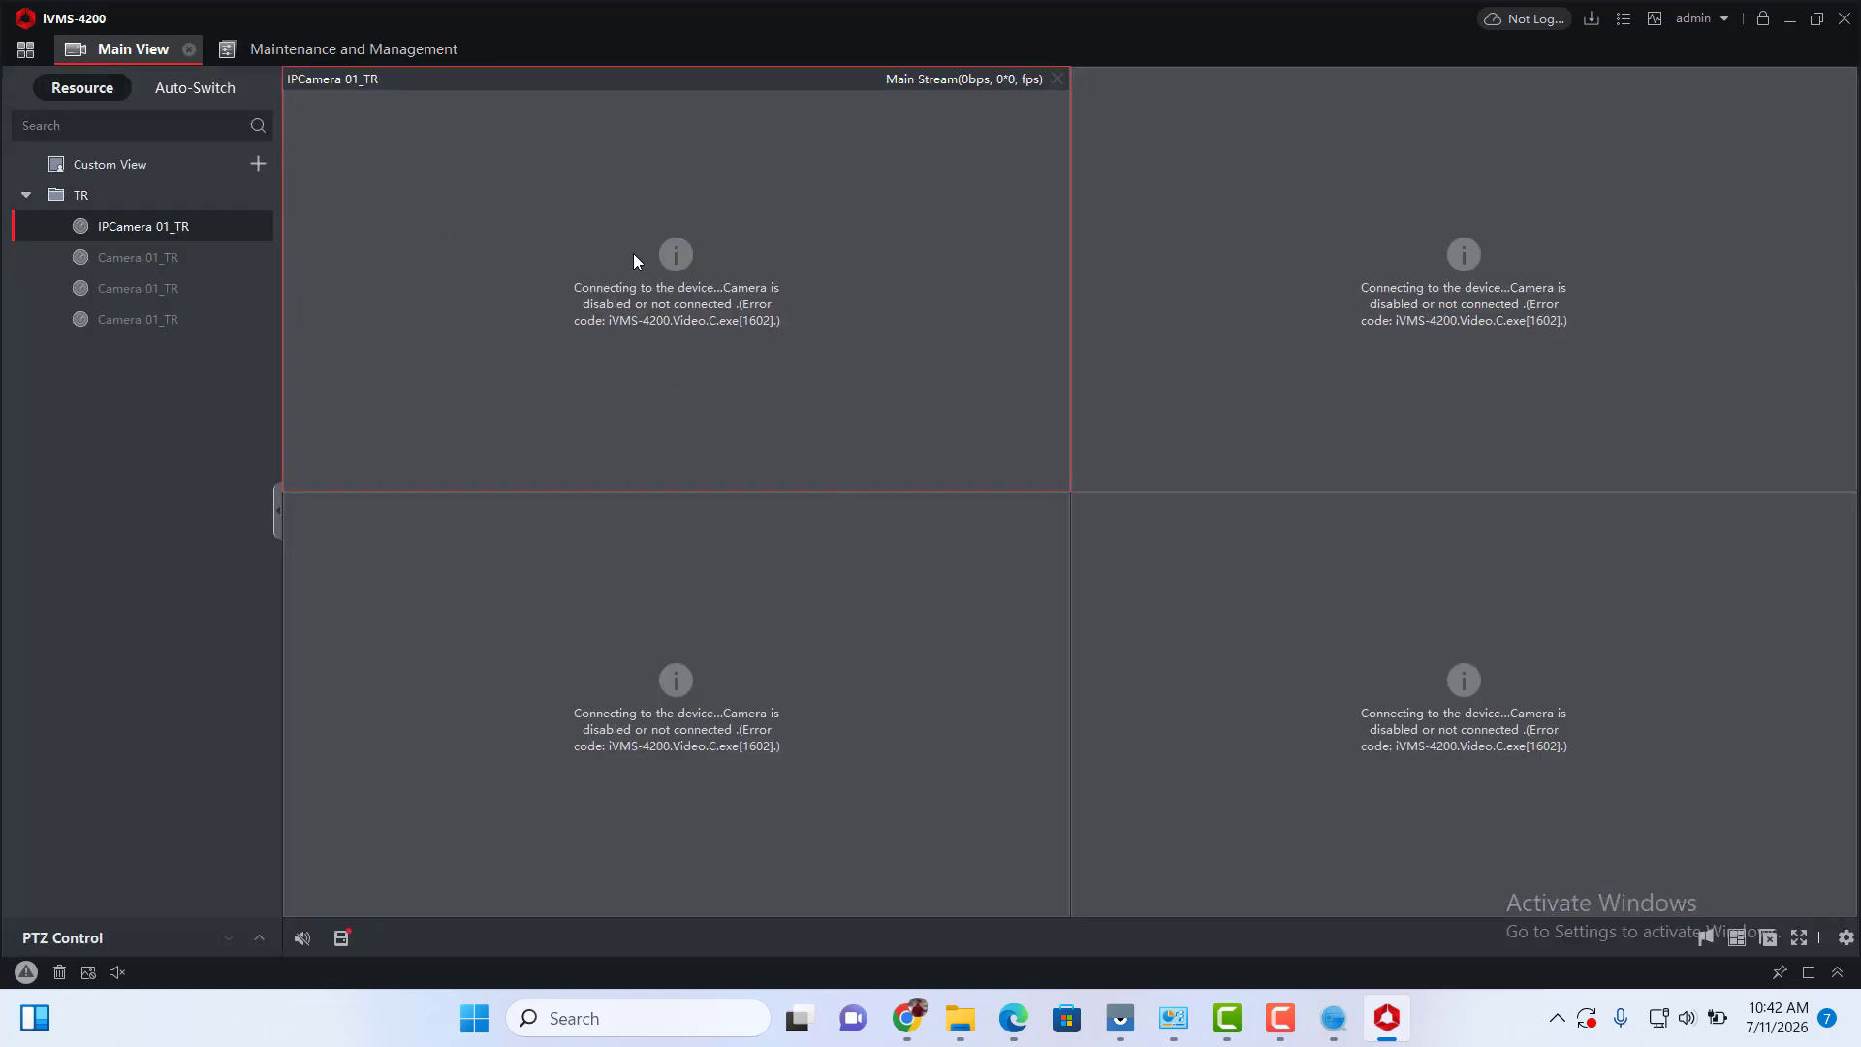
{"action": "left_click", "coordinate": [25, 49]}
{"action": "left_click", "coordinate": [1692, 169]}
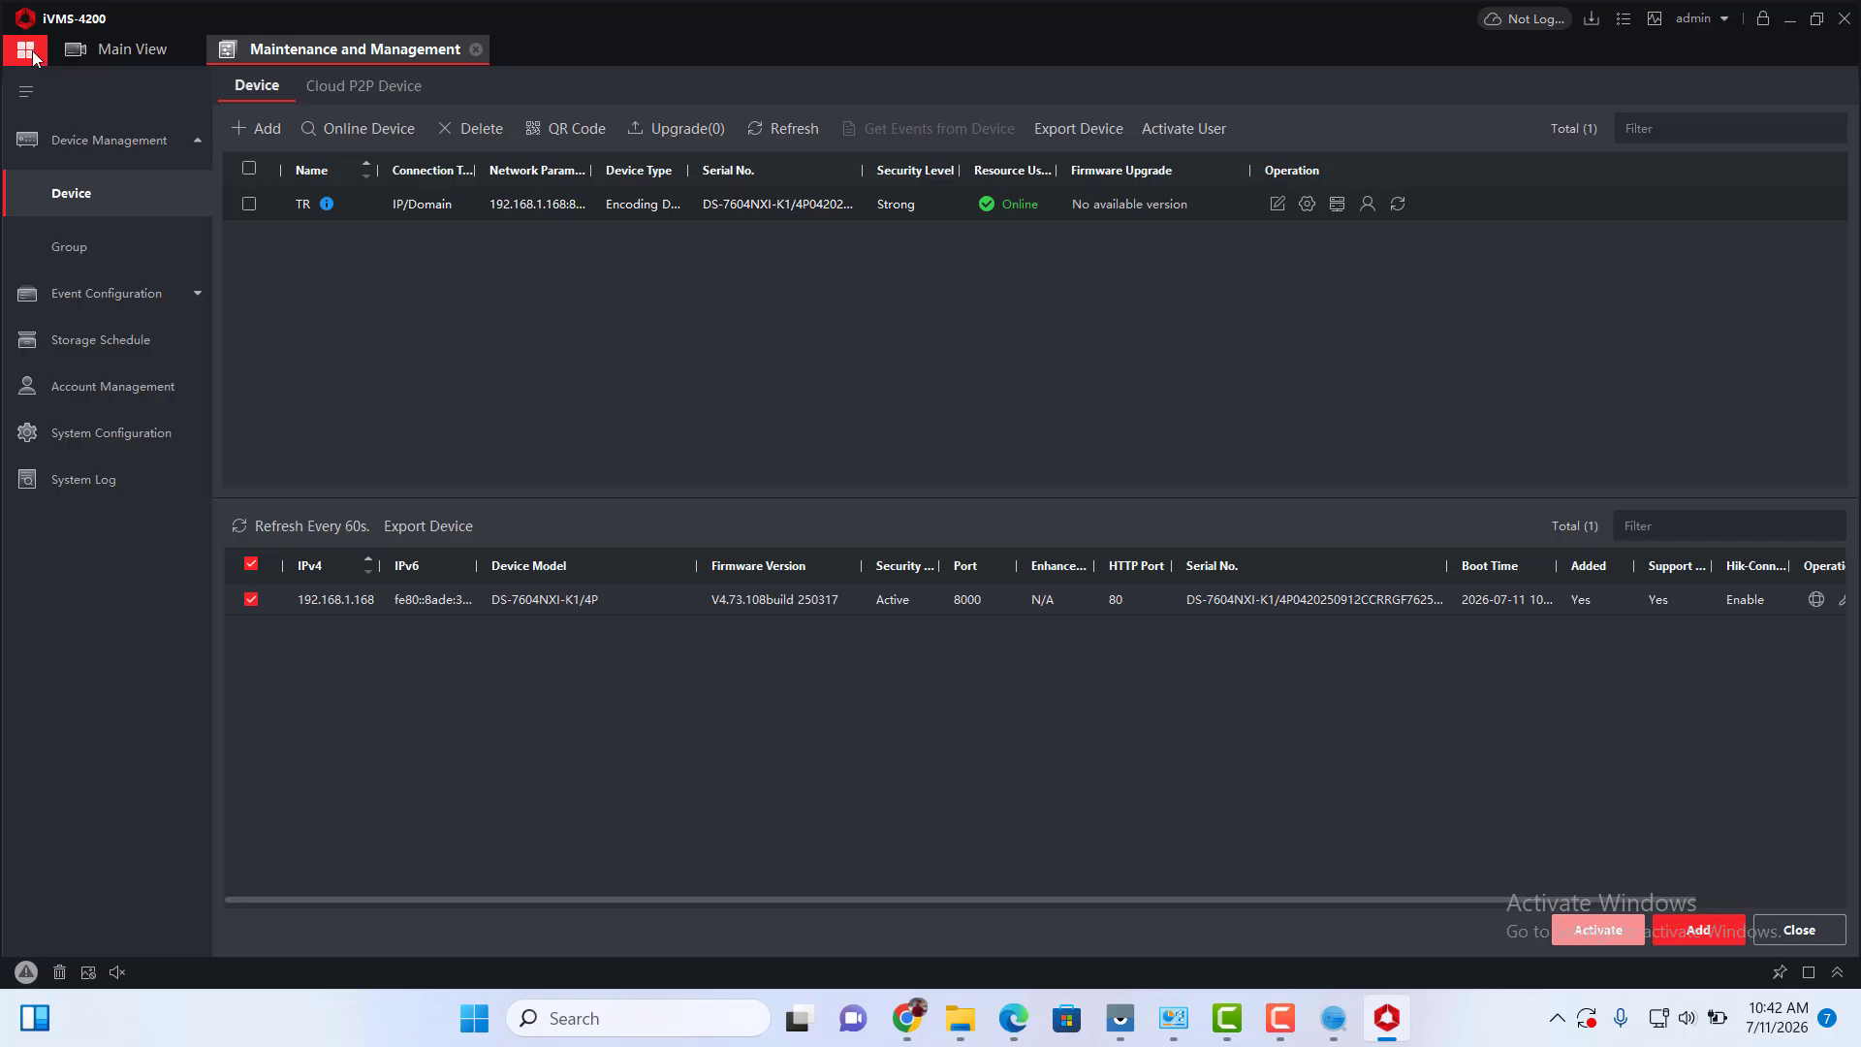
Open Remote Playback and load all TR cameras into the playback window.
{"action": "left_click", "coordinate": [105, 48]}
{"action": "left_click", "coordinate": [36, 60]}
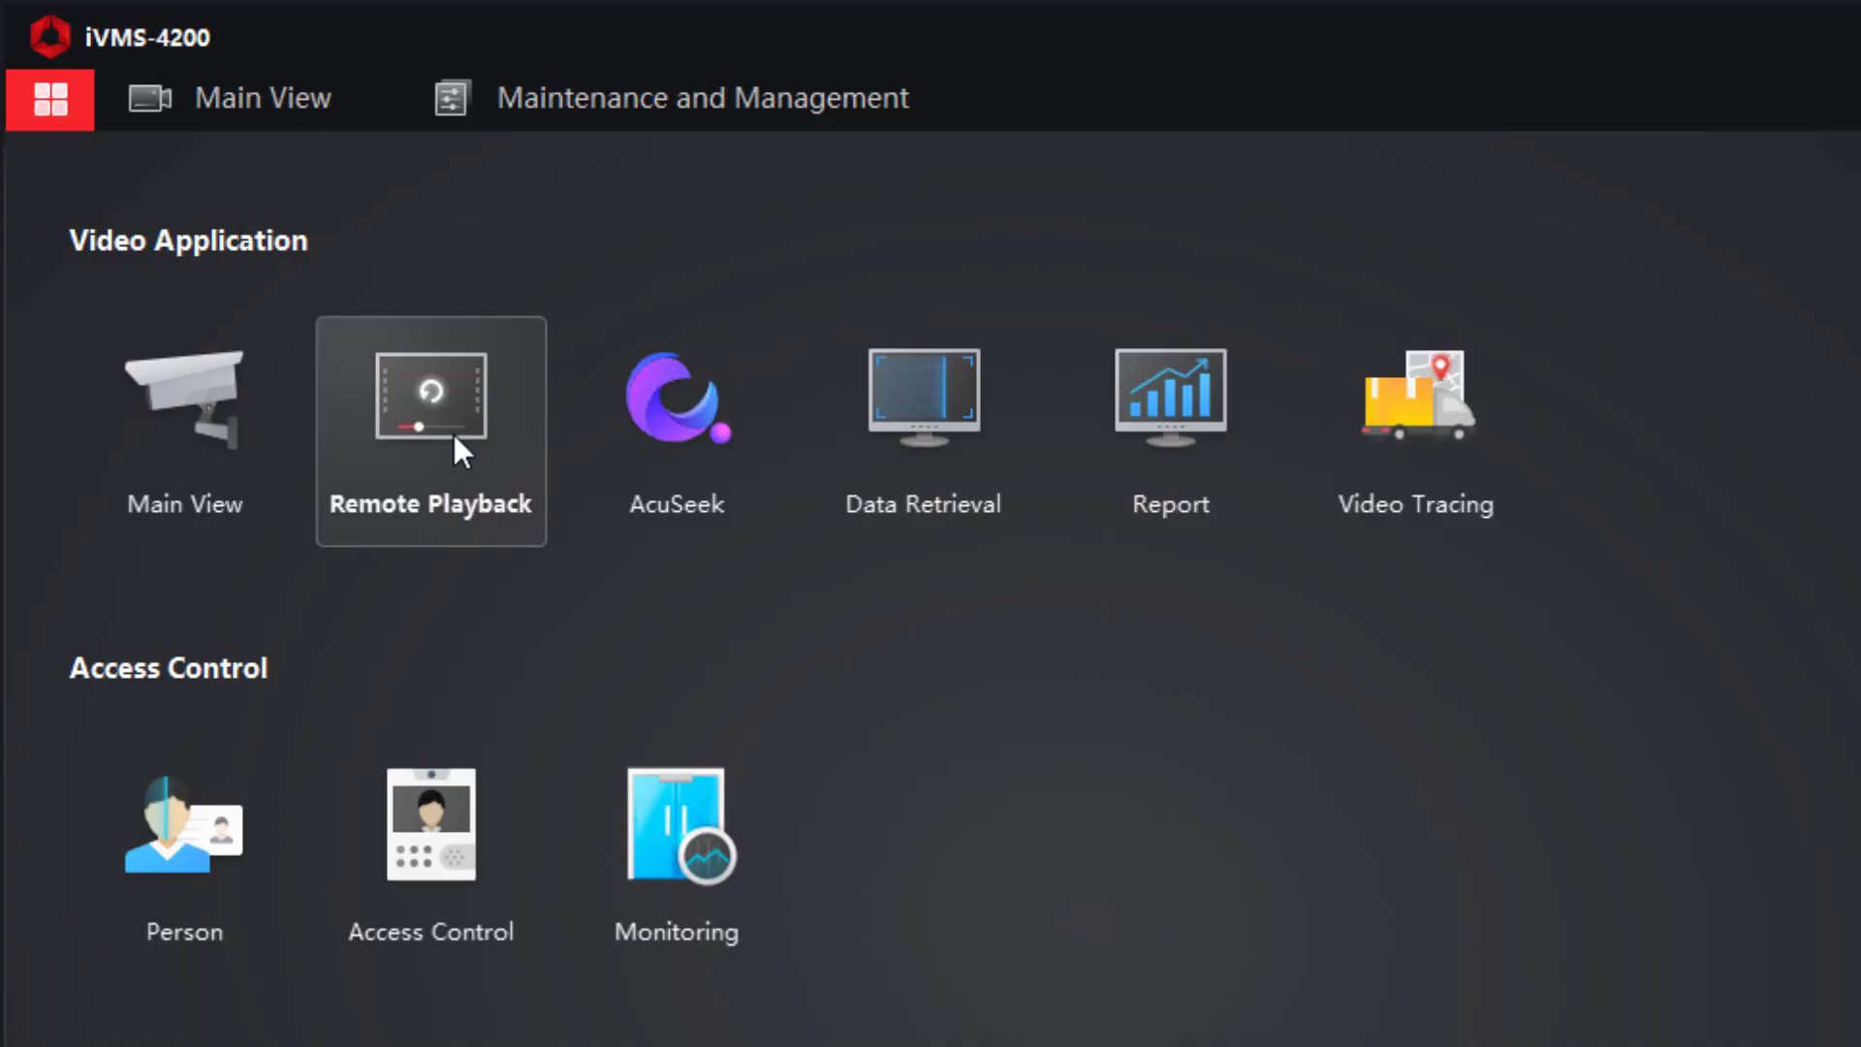
{"action": "left_click", "coordinate": [448, 441]}
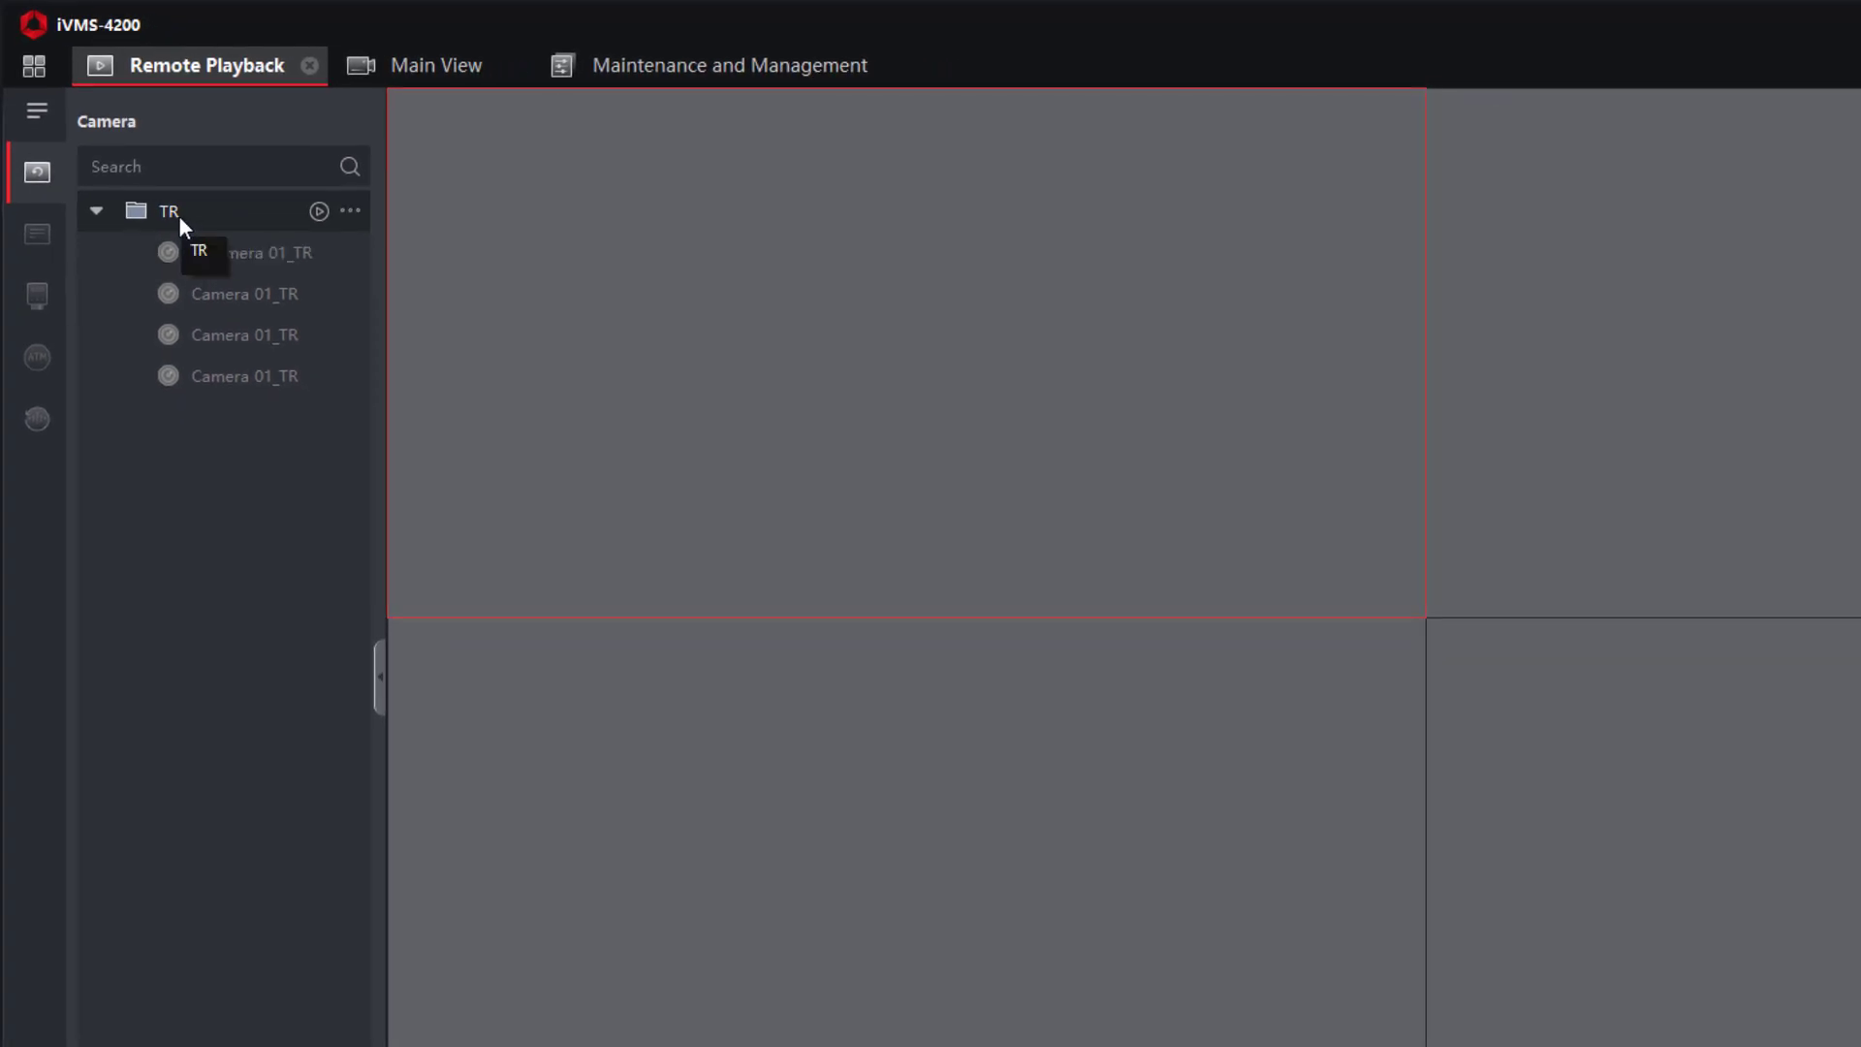
{"action": "left_click_drag", "start_coordinate": [176, 215], "coordinate": [722, 246]}
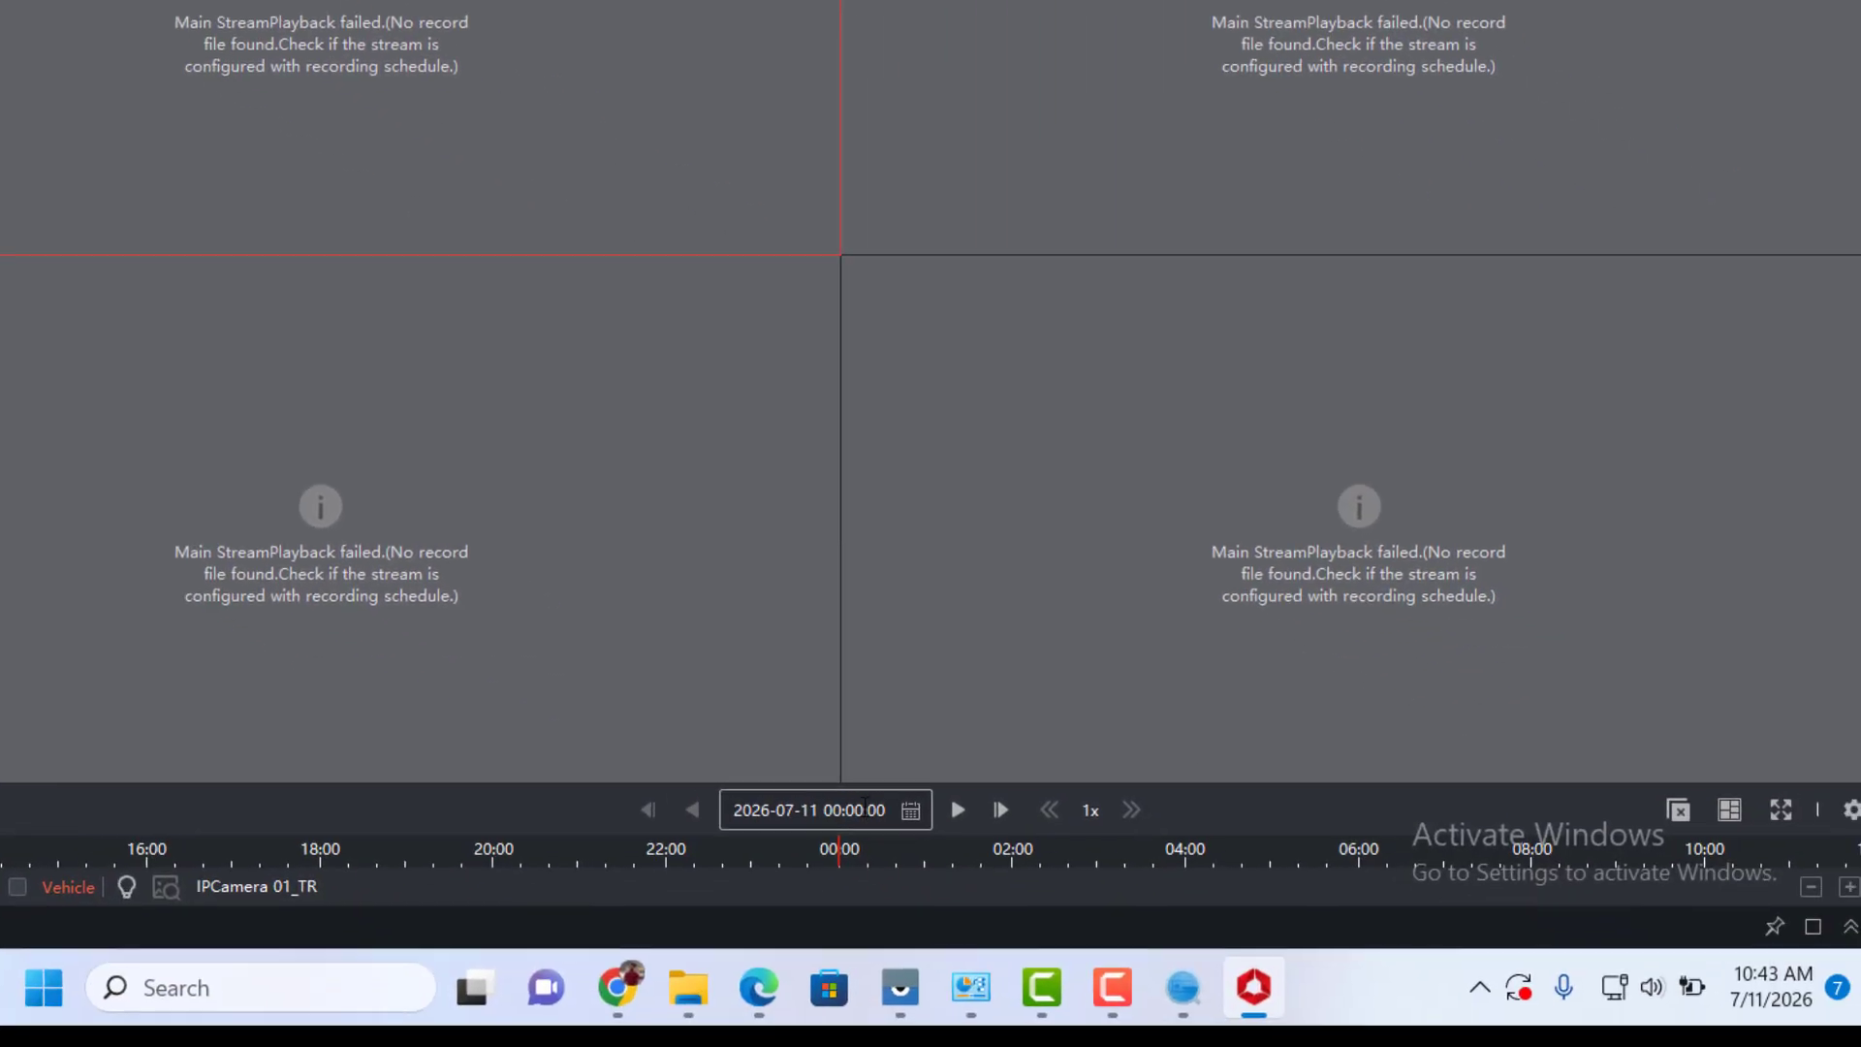
Set the playback date to 7 July and shift the timeline to 2026-07-09.
{"action": "left_click", "coordinate": [888, 800]}
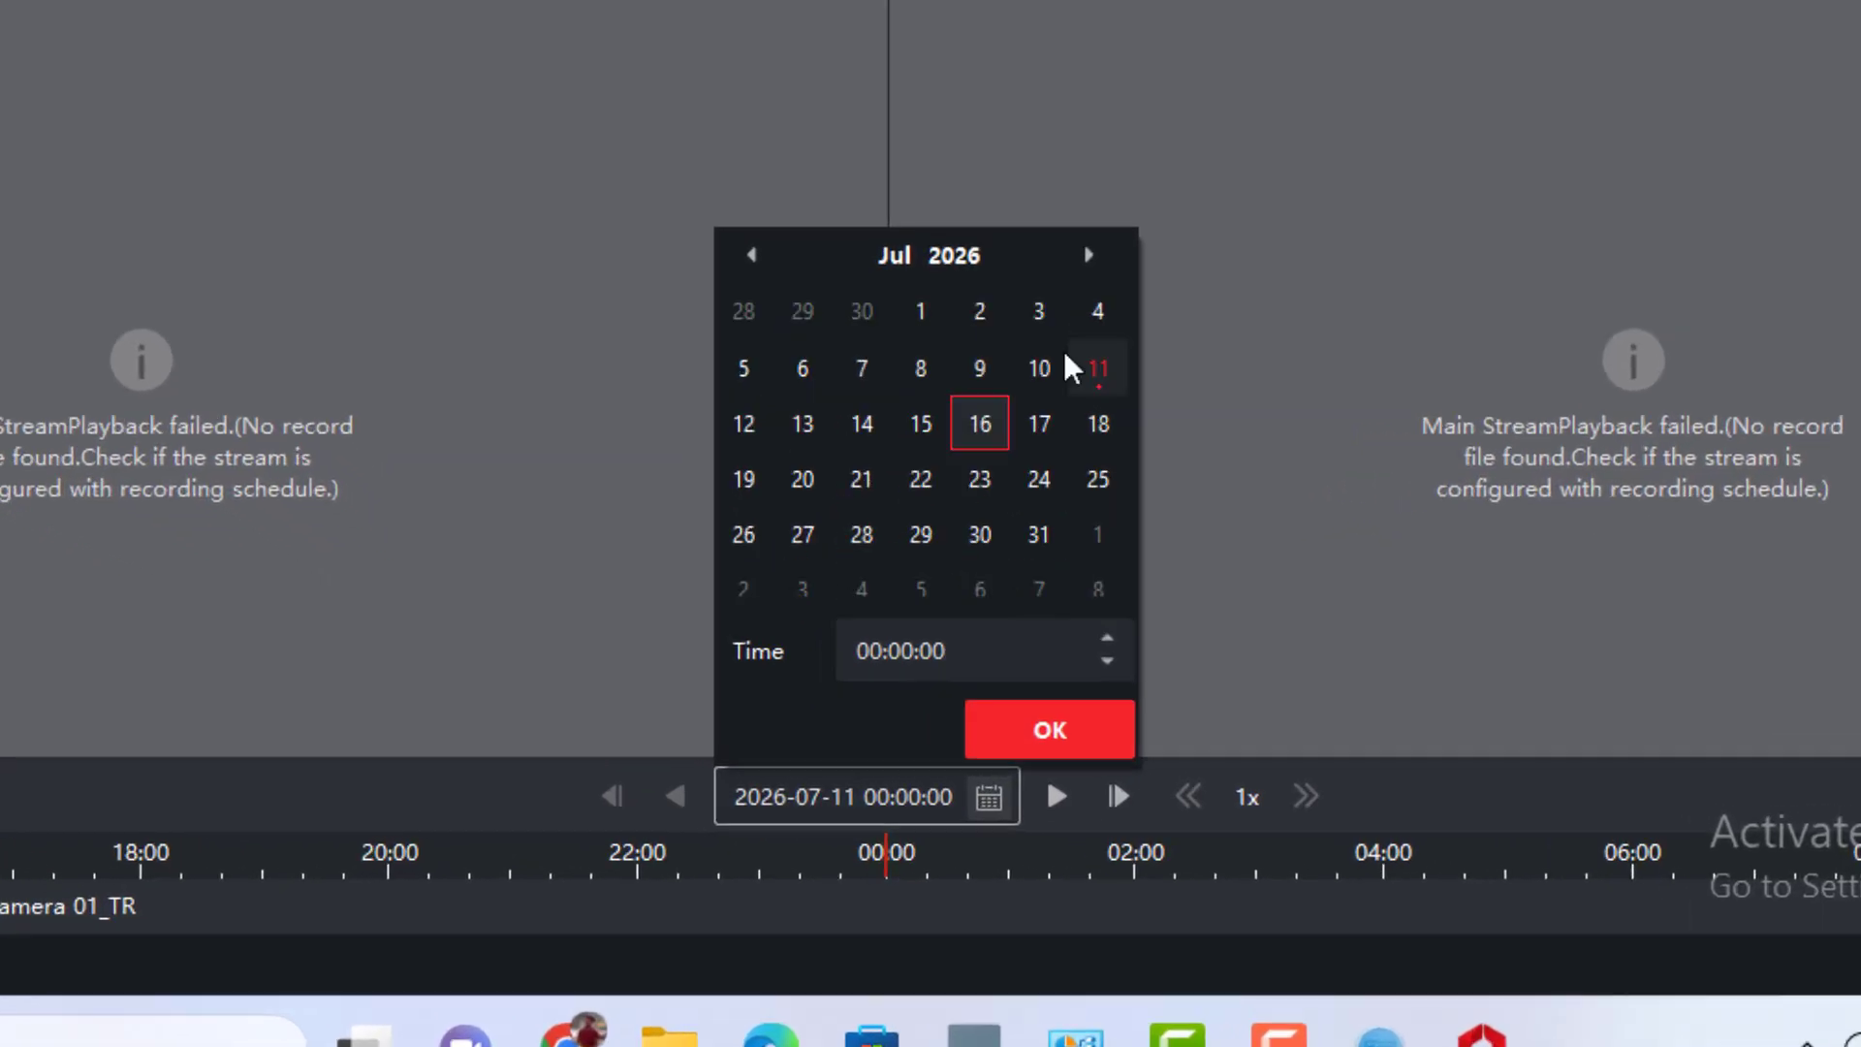
{"action": "left_click", "coordinate": [951, 415]}
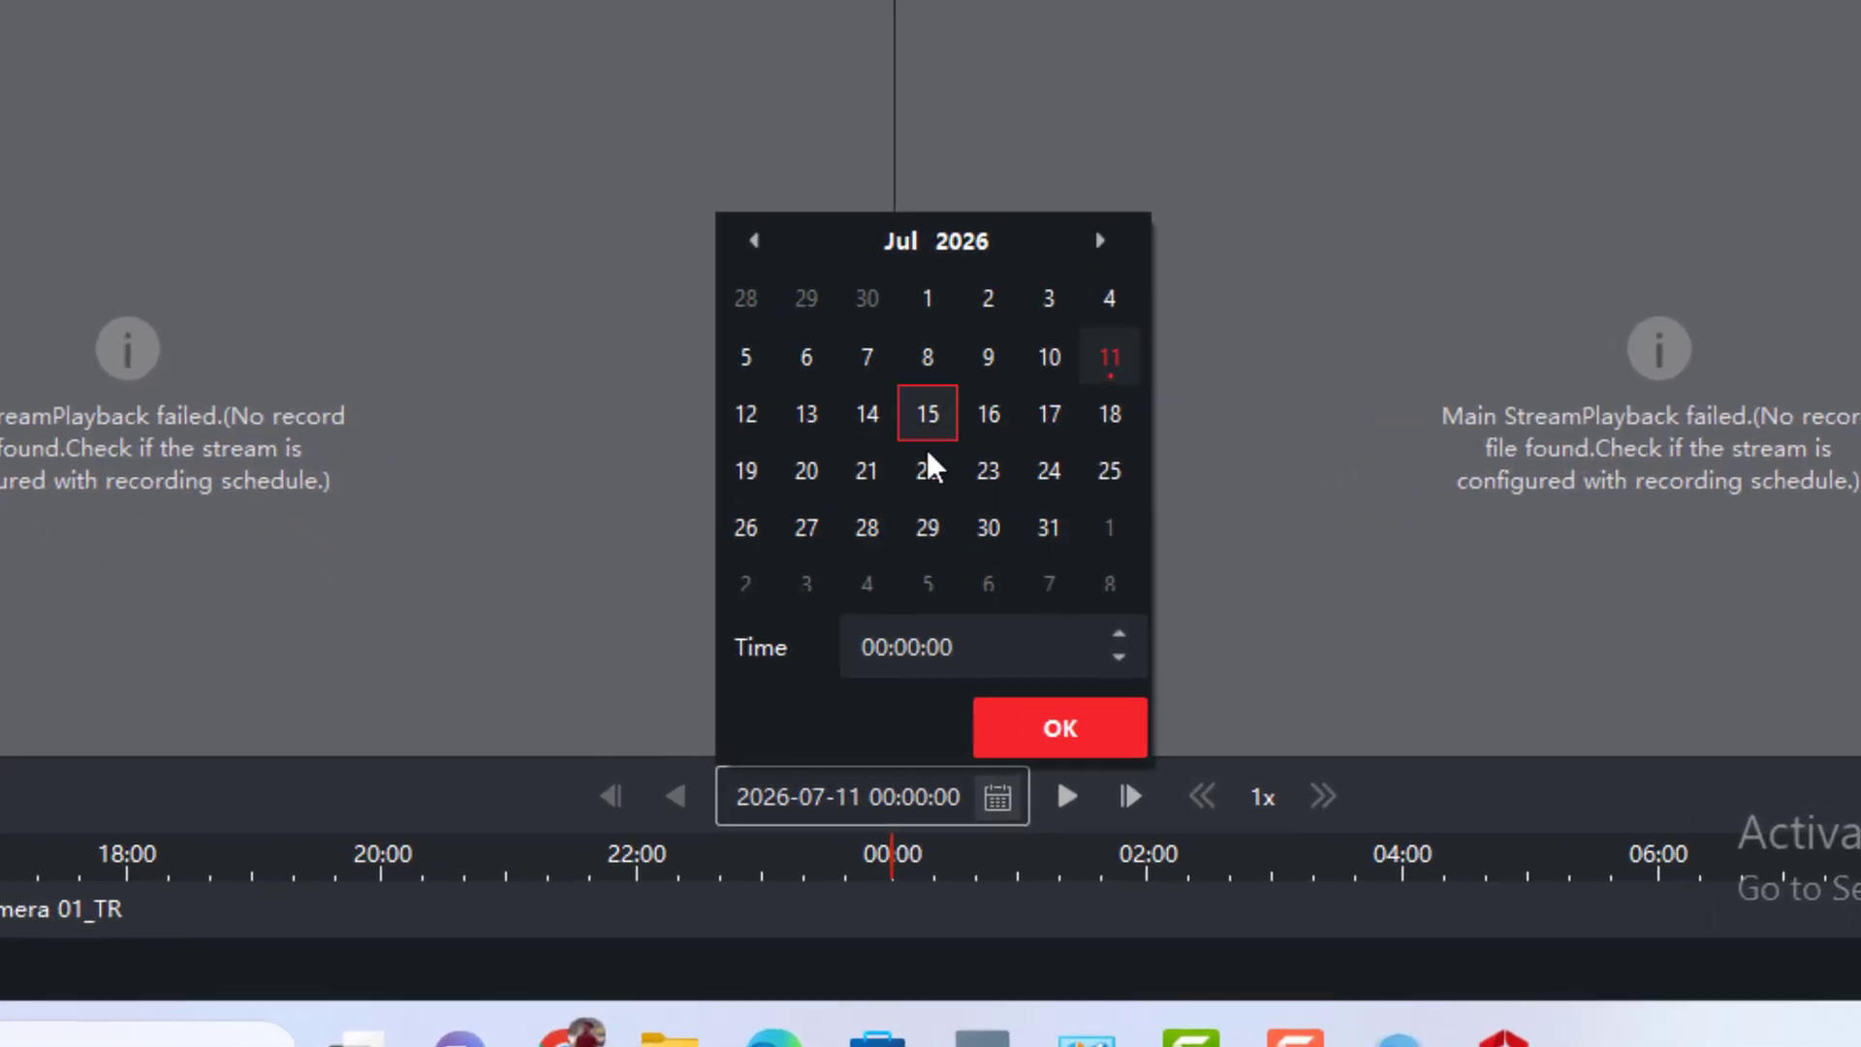
{"action": "left_click", "coordinate": [866, 357]}
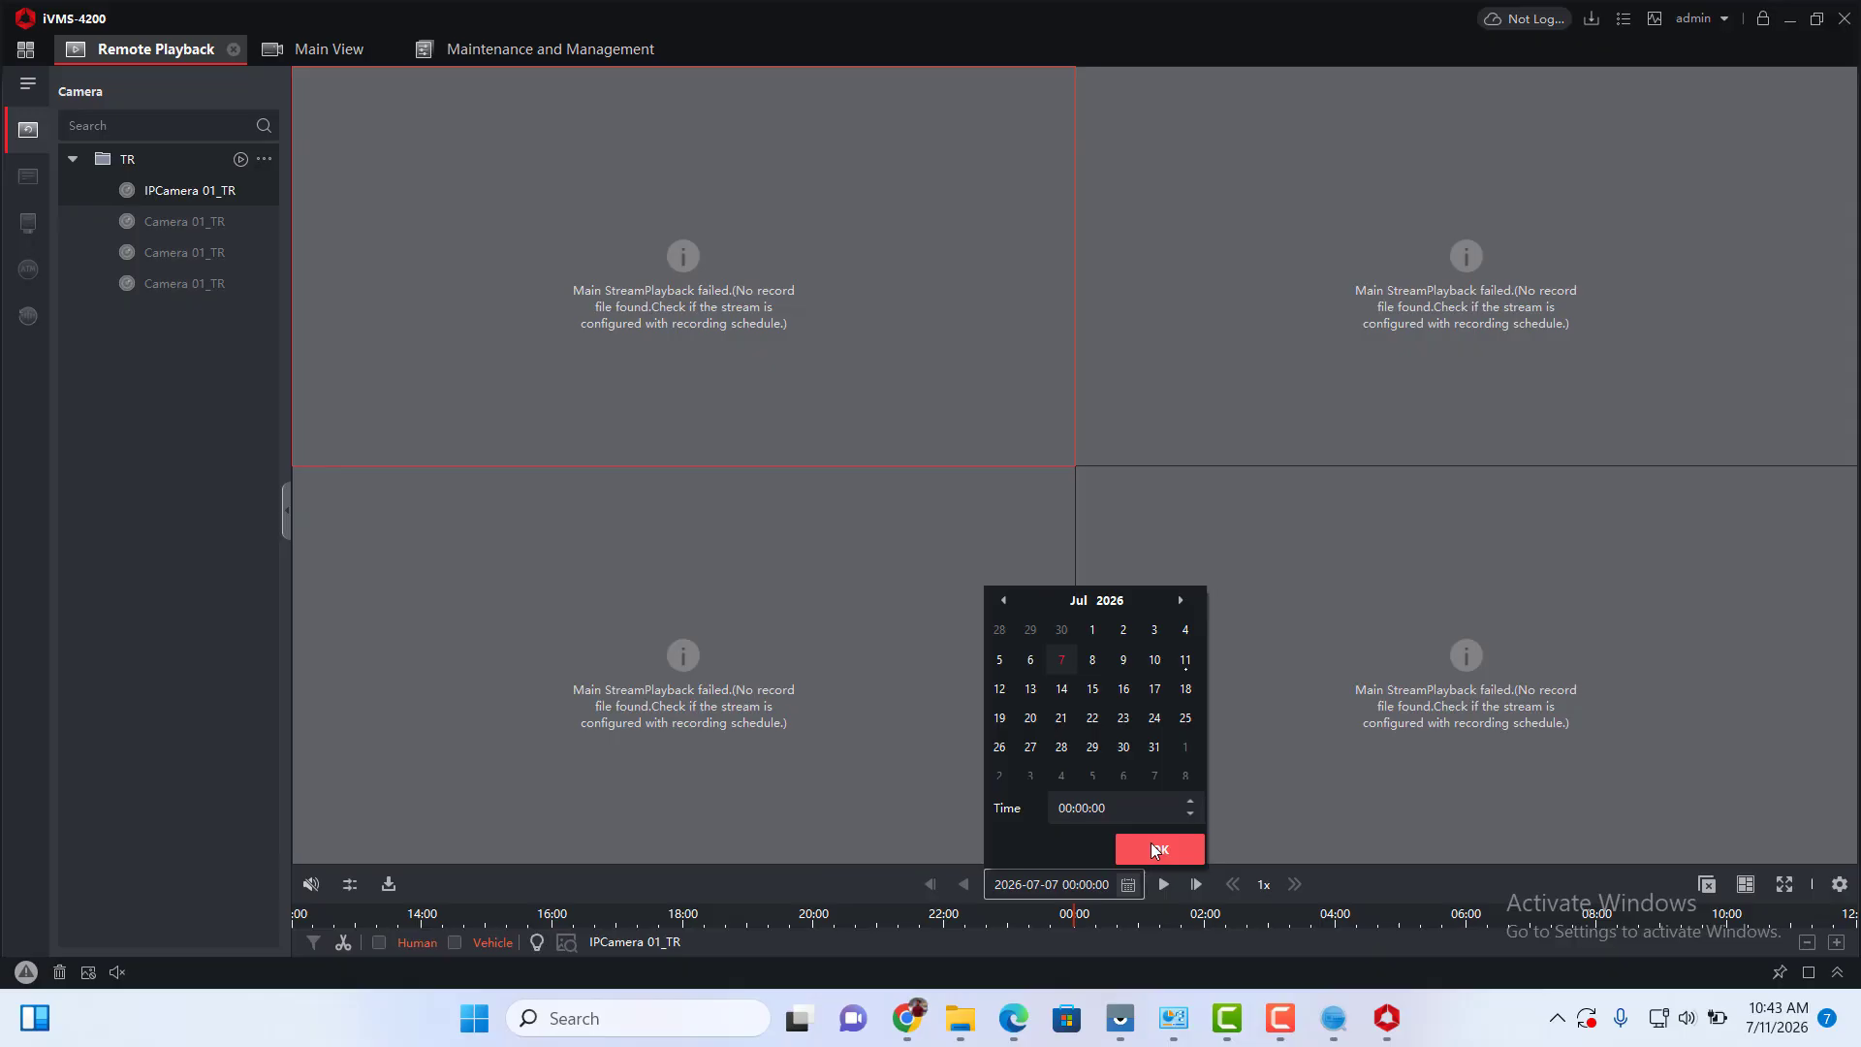
{"action": "left_click", "coordinate": [1158, 849]}
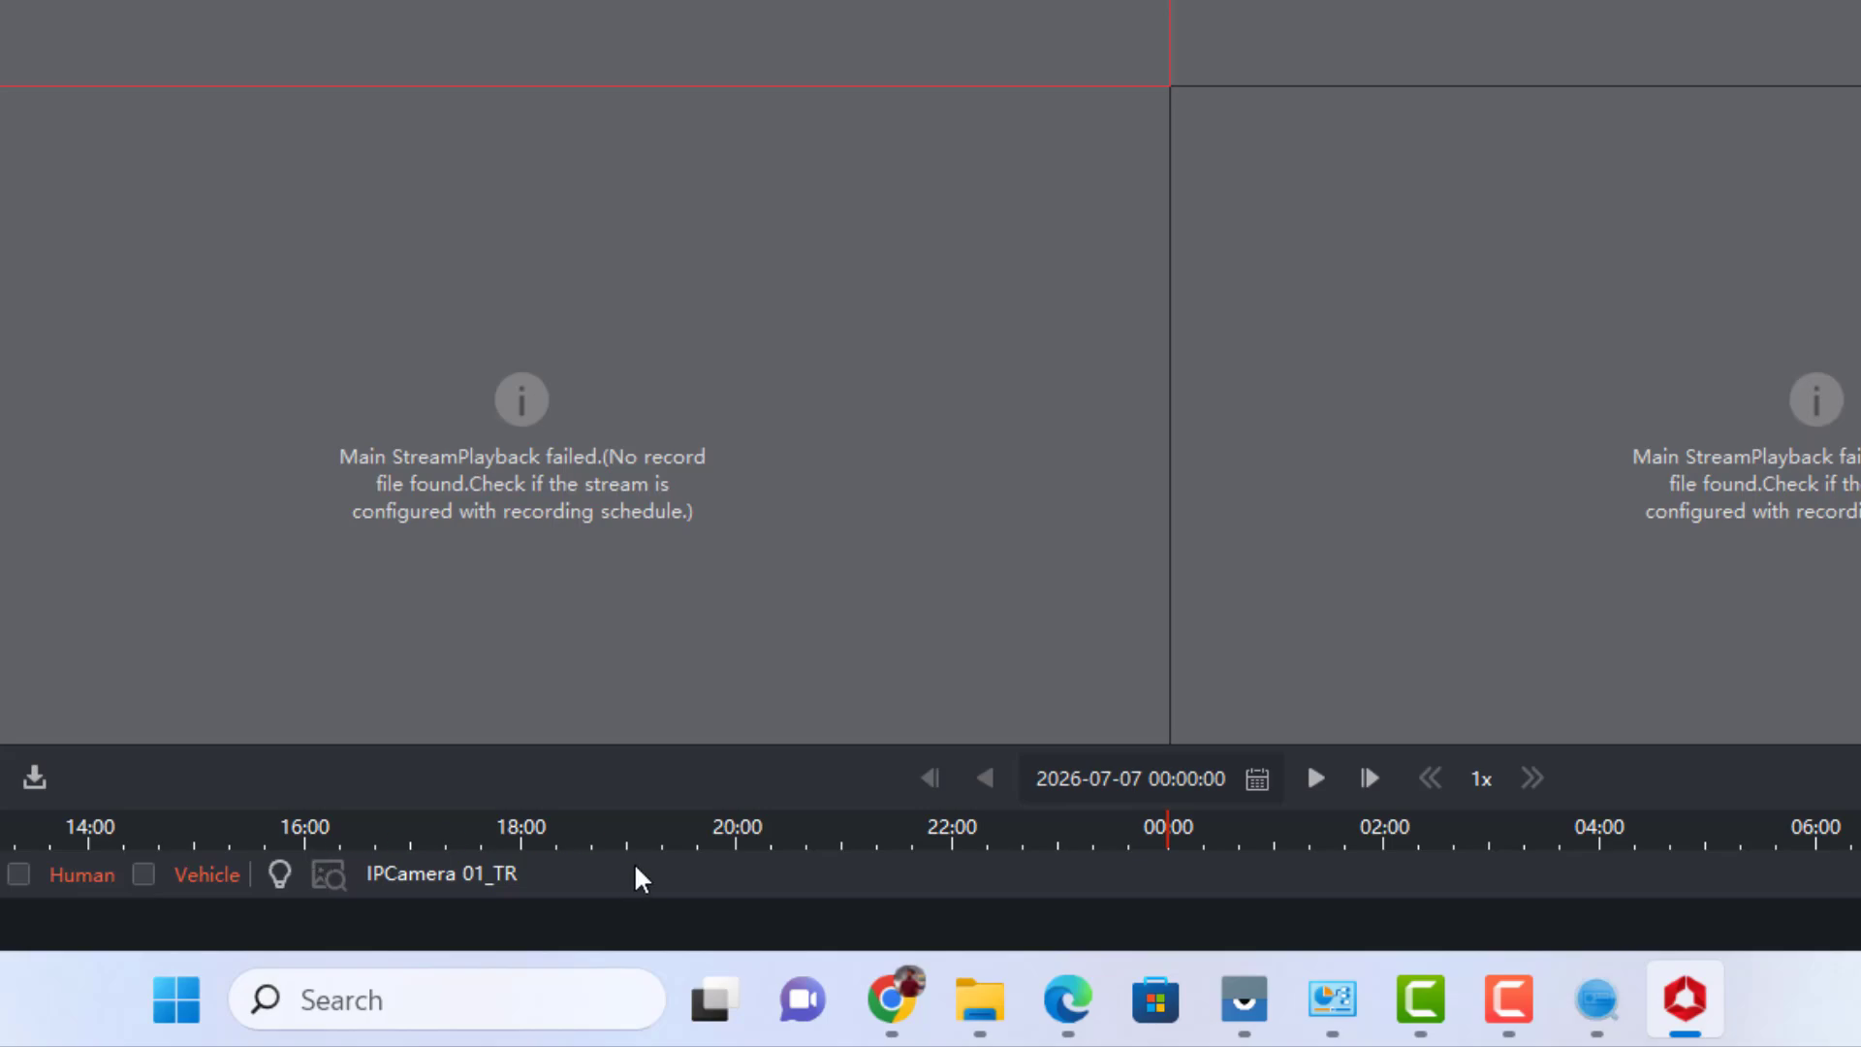
{"action": "left_click_drag", "start_coordinate": [841, 846], "coordinate": [508, 846]}
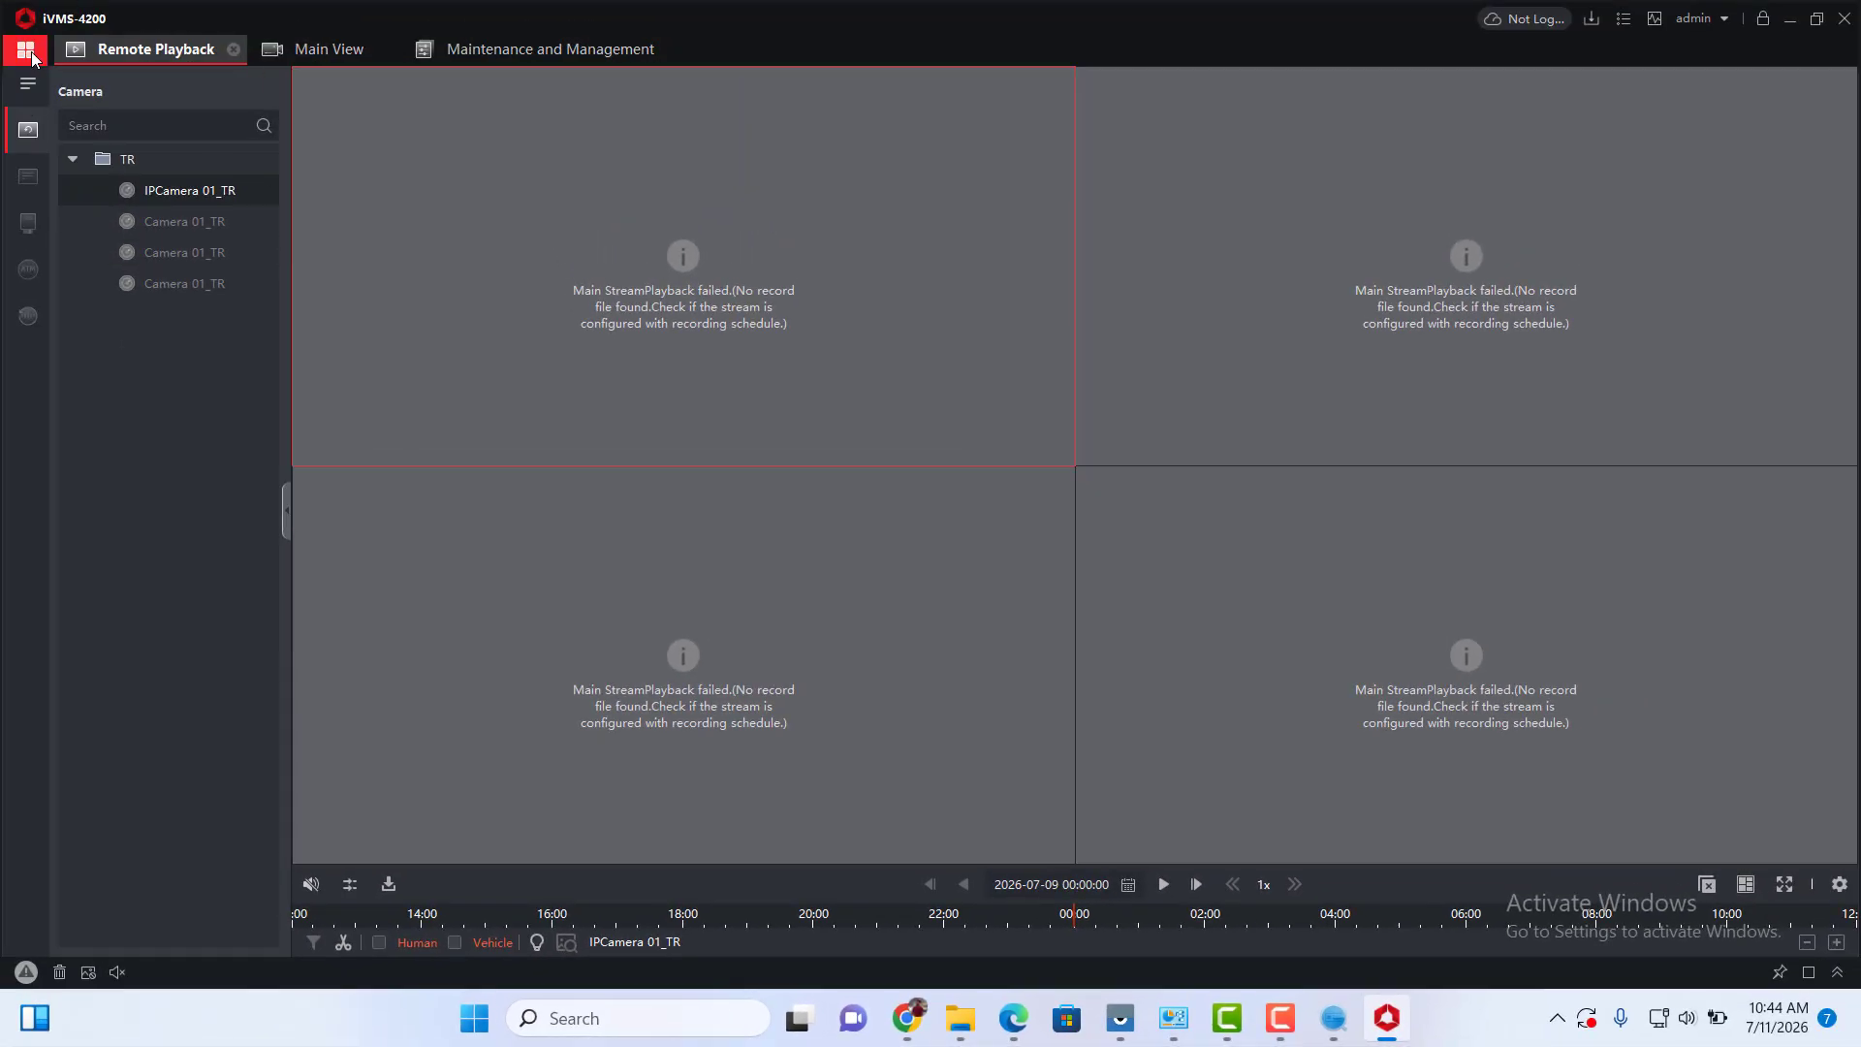
Start Hik-Connect login and set the region to Bangladesh.
{"action": "left_click", "coordinate": [29, 53]}
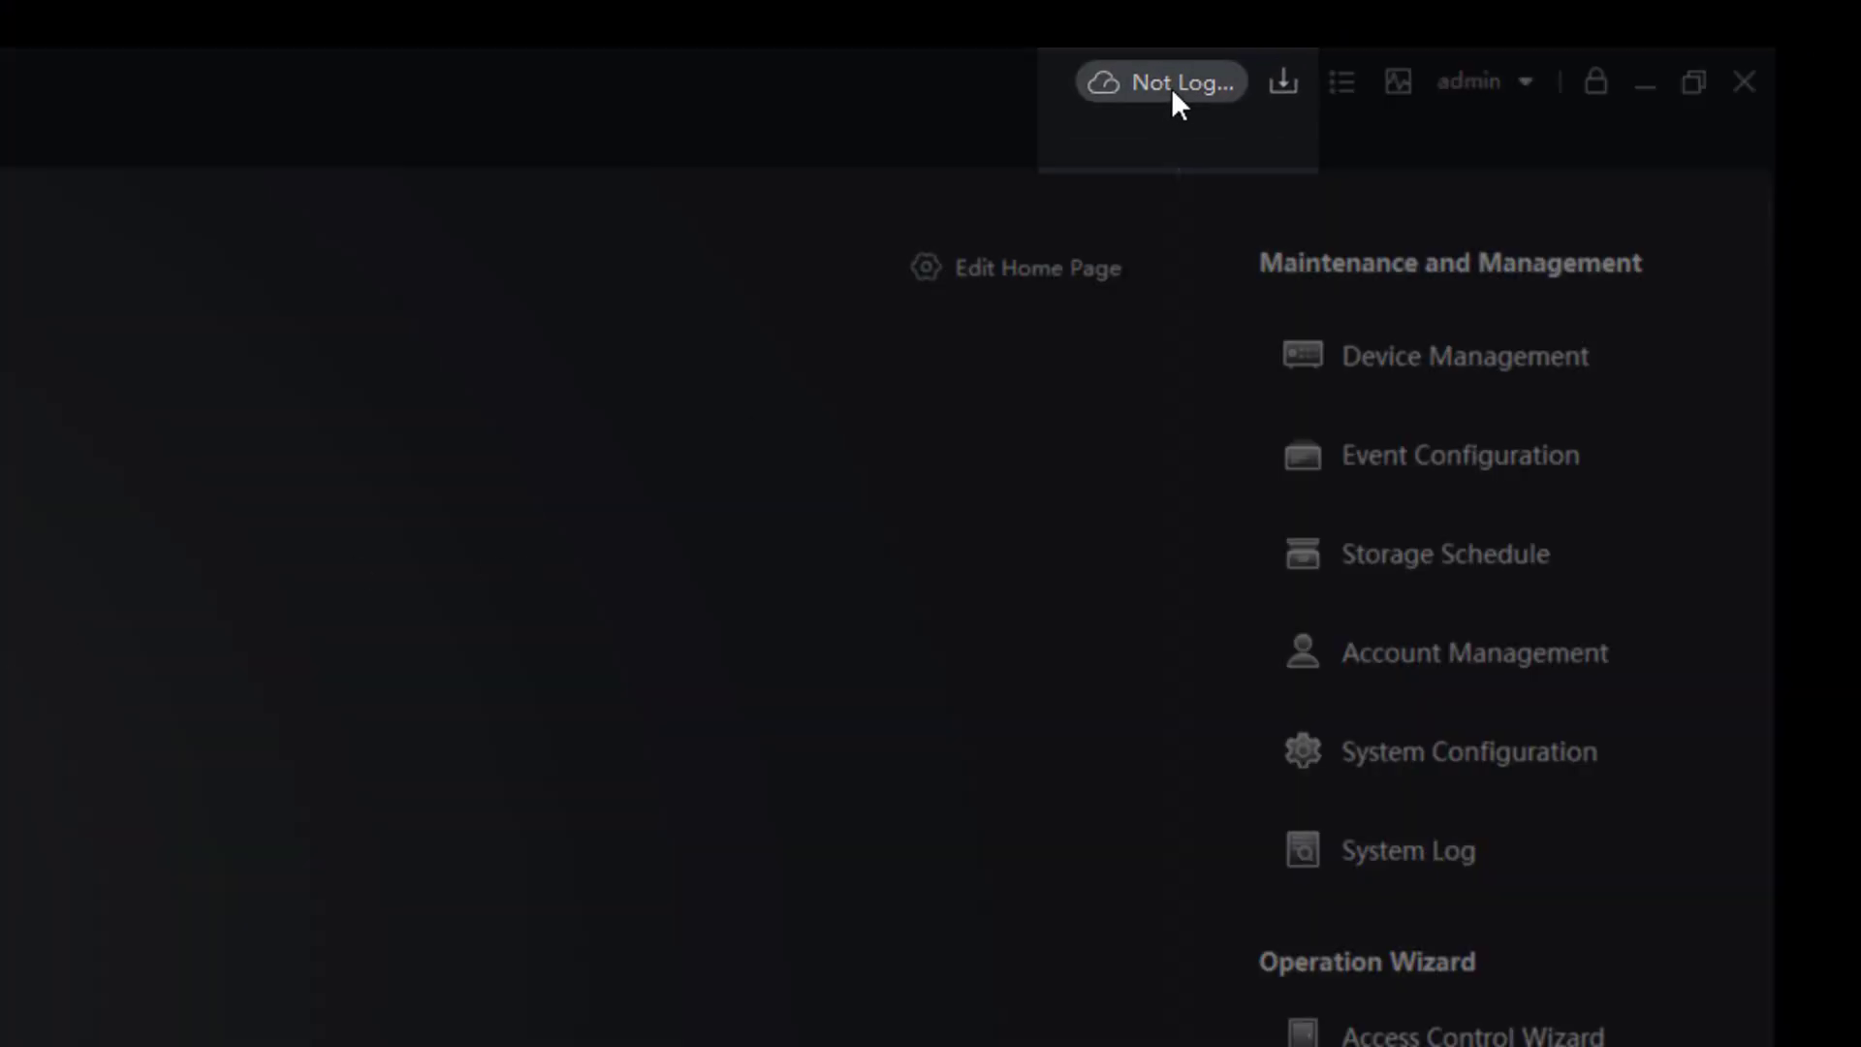
{"action": "left_click", "coordinate": [1140, 89]}
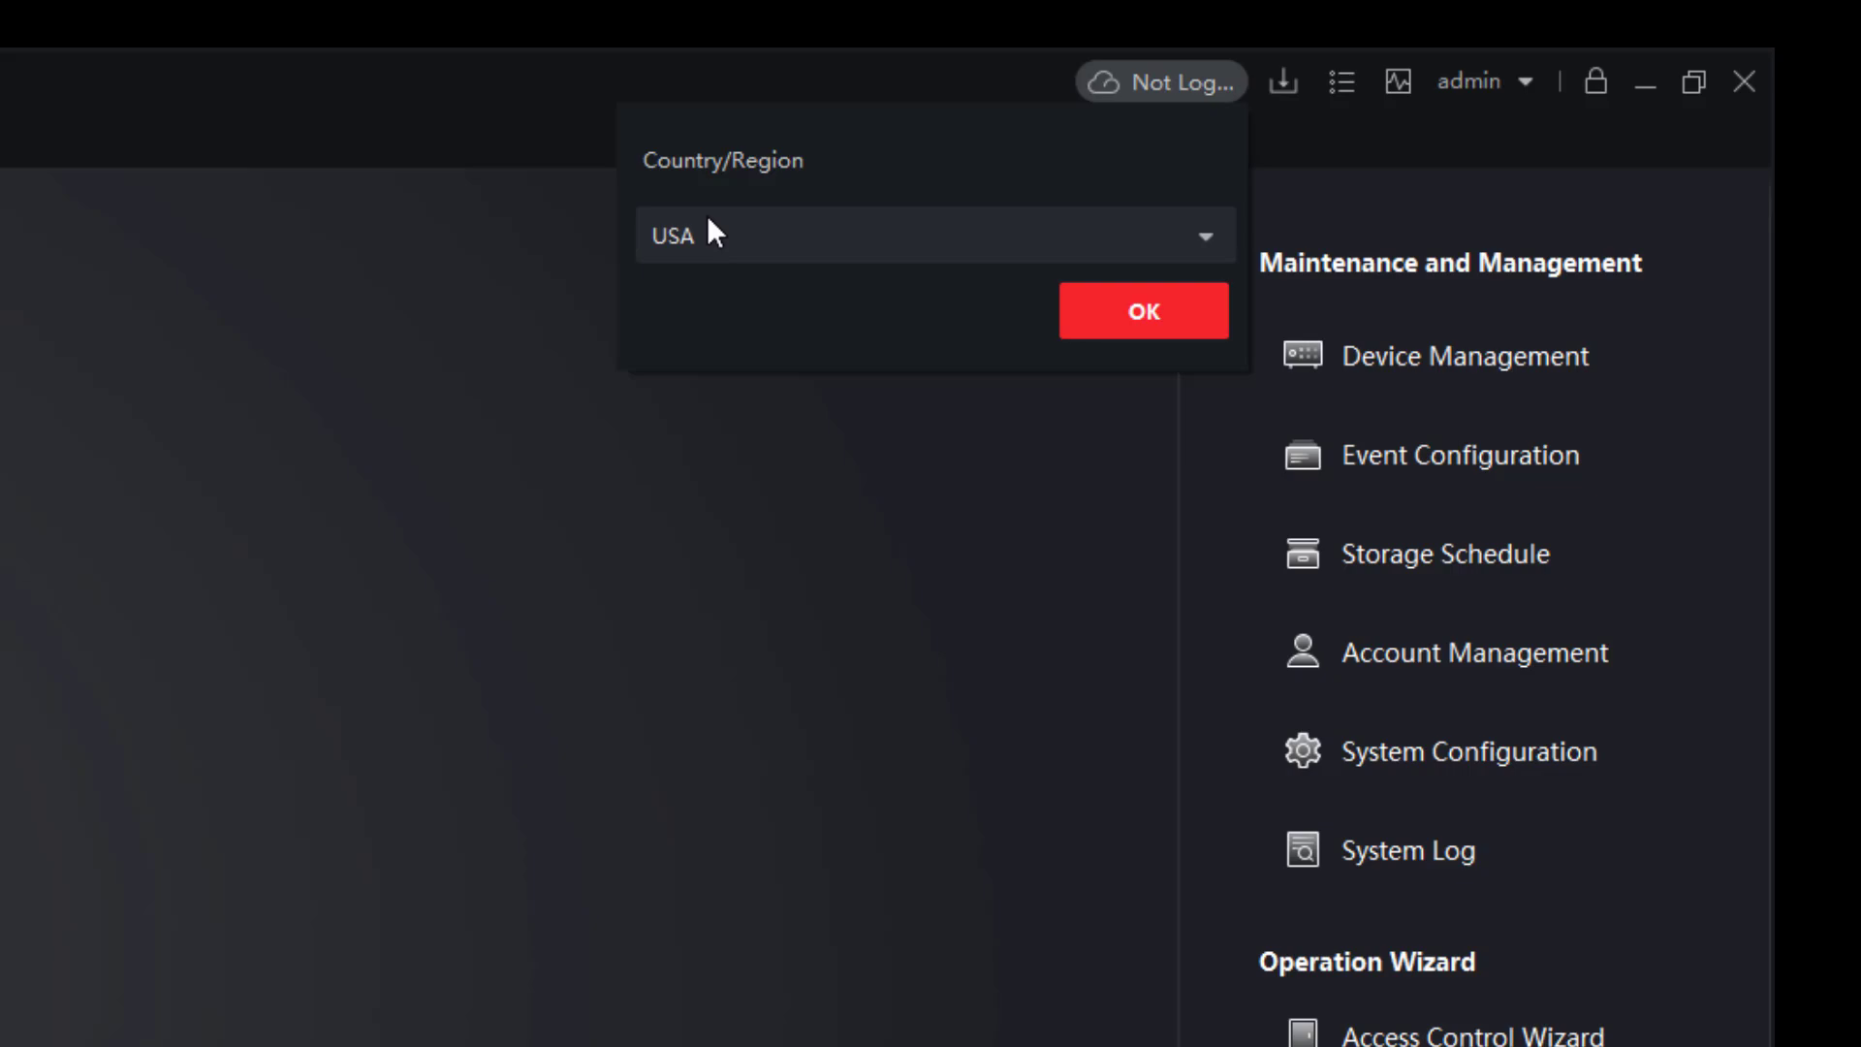
{"action": "left_click", "coordinate": [712, 225]}
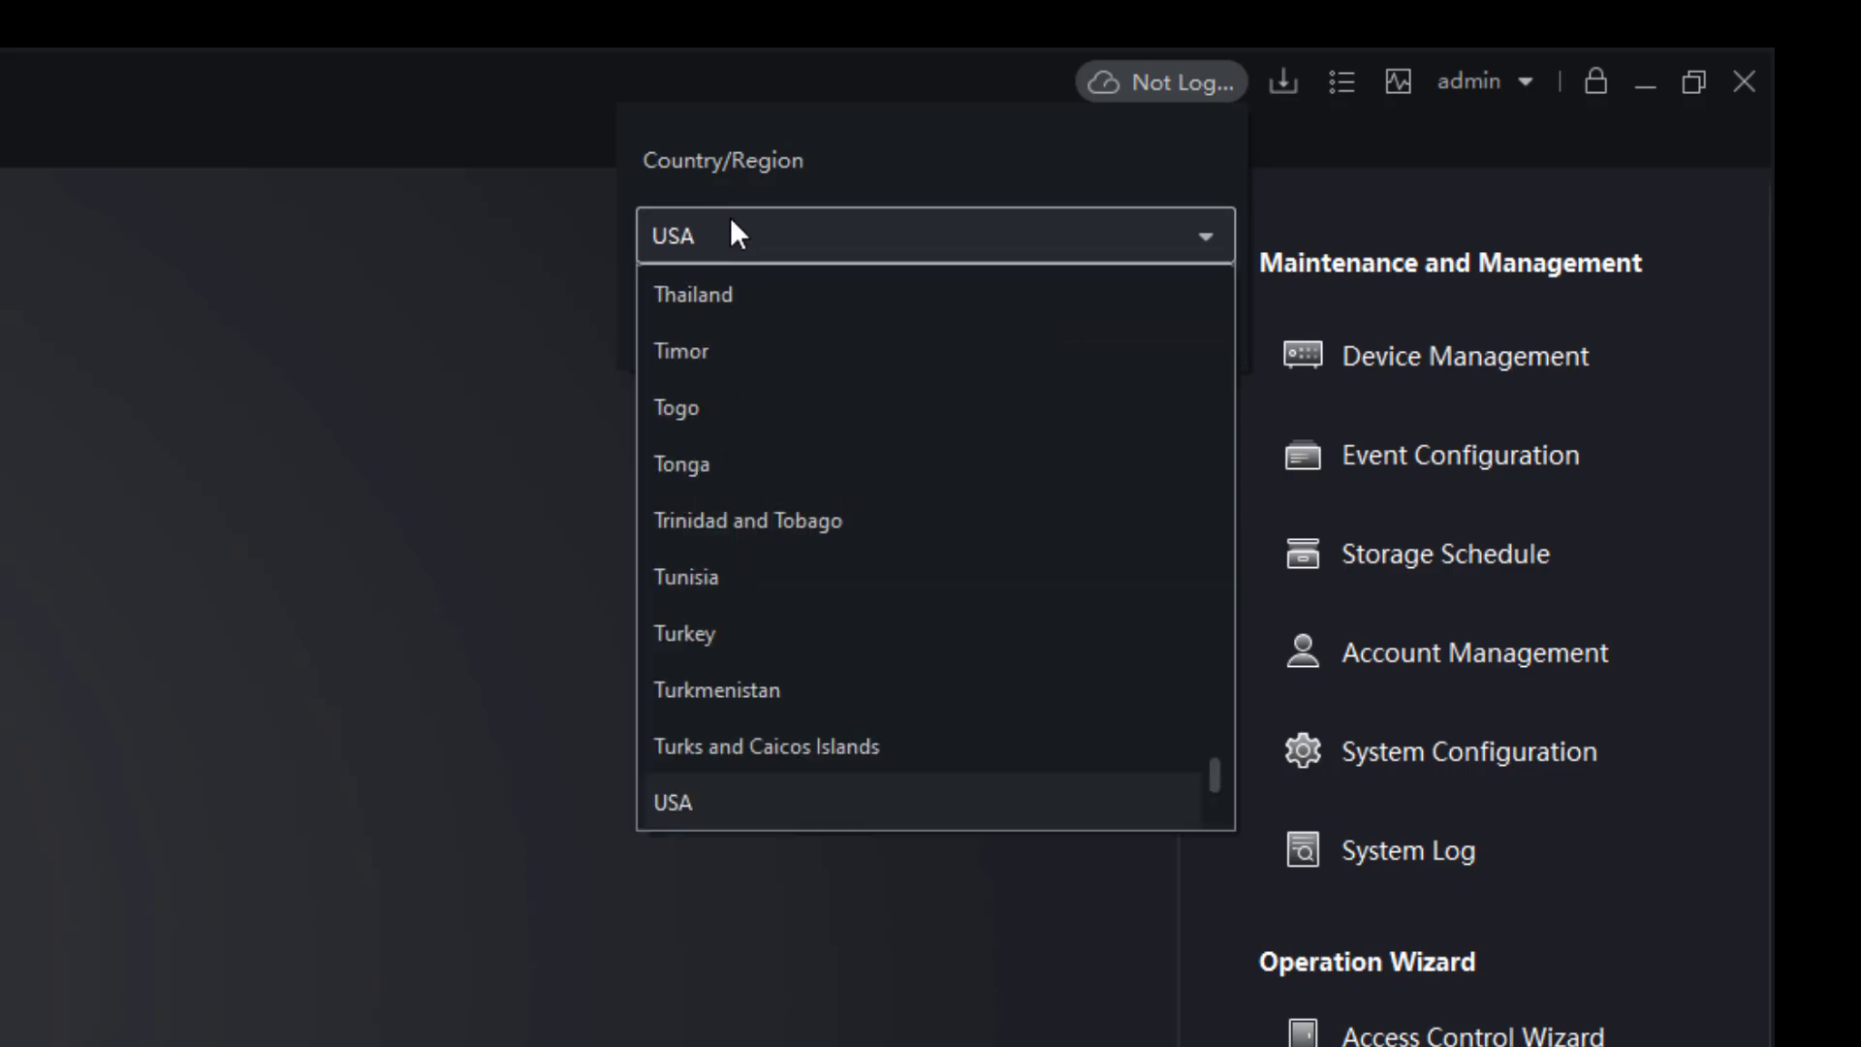
{"action": "type", "text": "ban"}
{"action": "left_click", "coordinate": [713, 411]}
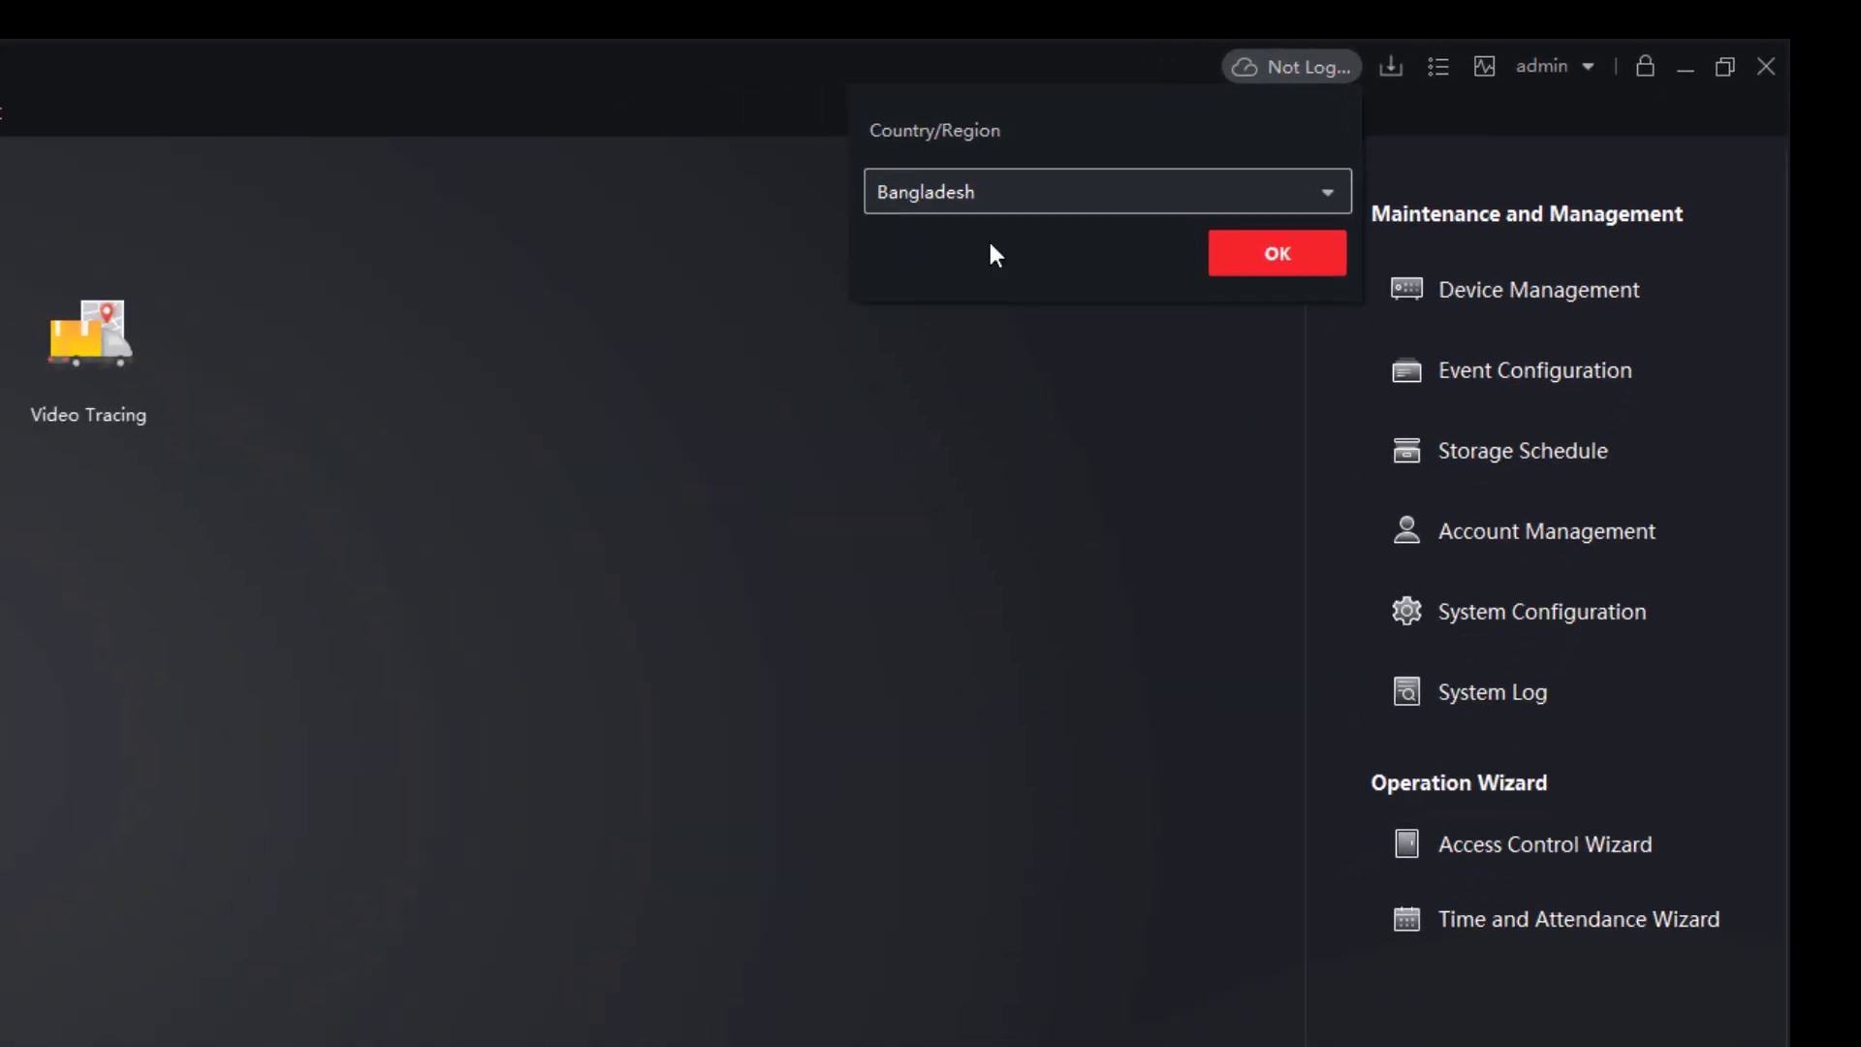
{"action": "left_click", "coordinate": [1277, 253]}
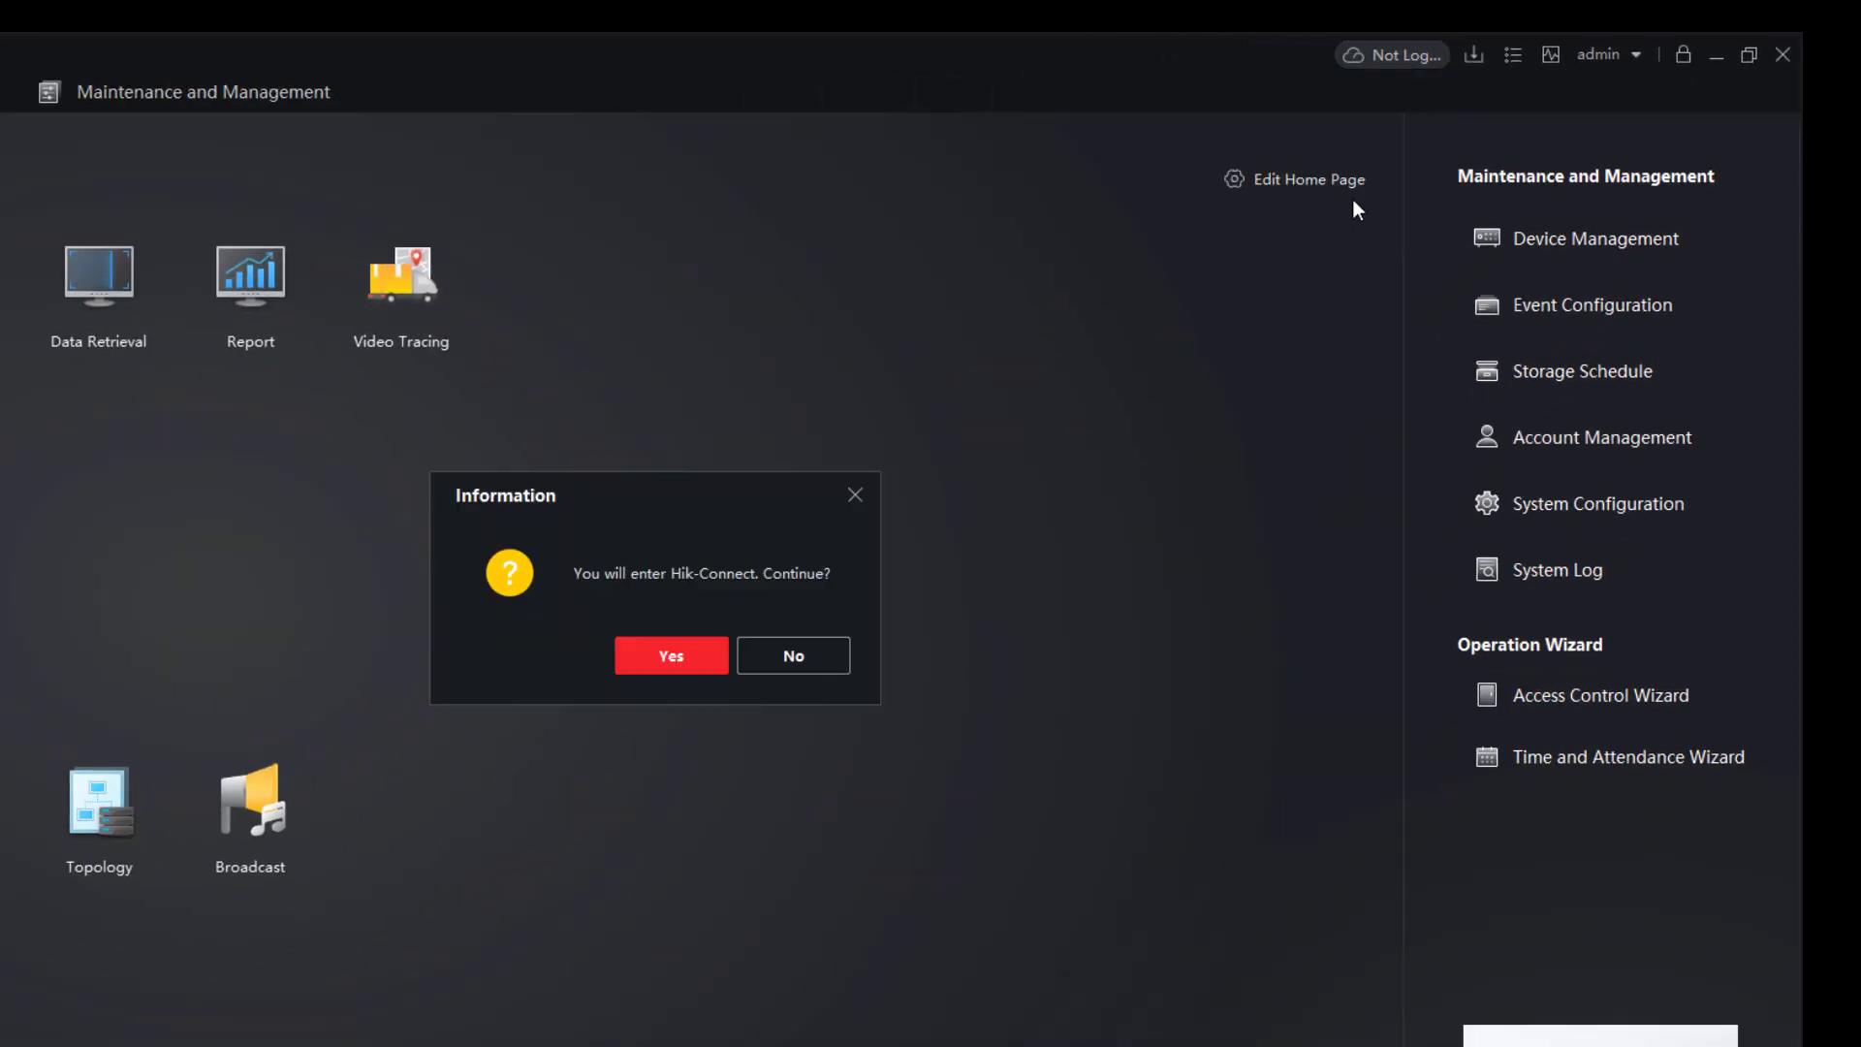
{"action": "left_click", "coordinate": [679, 658]}
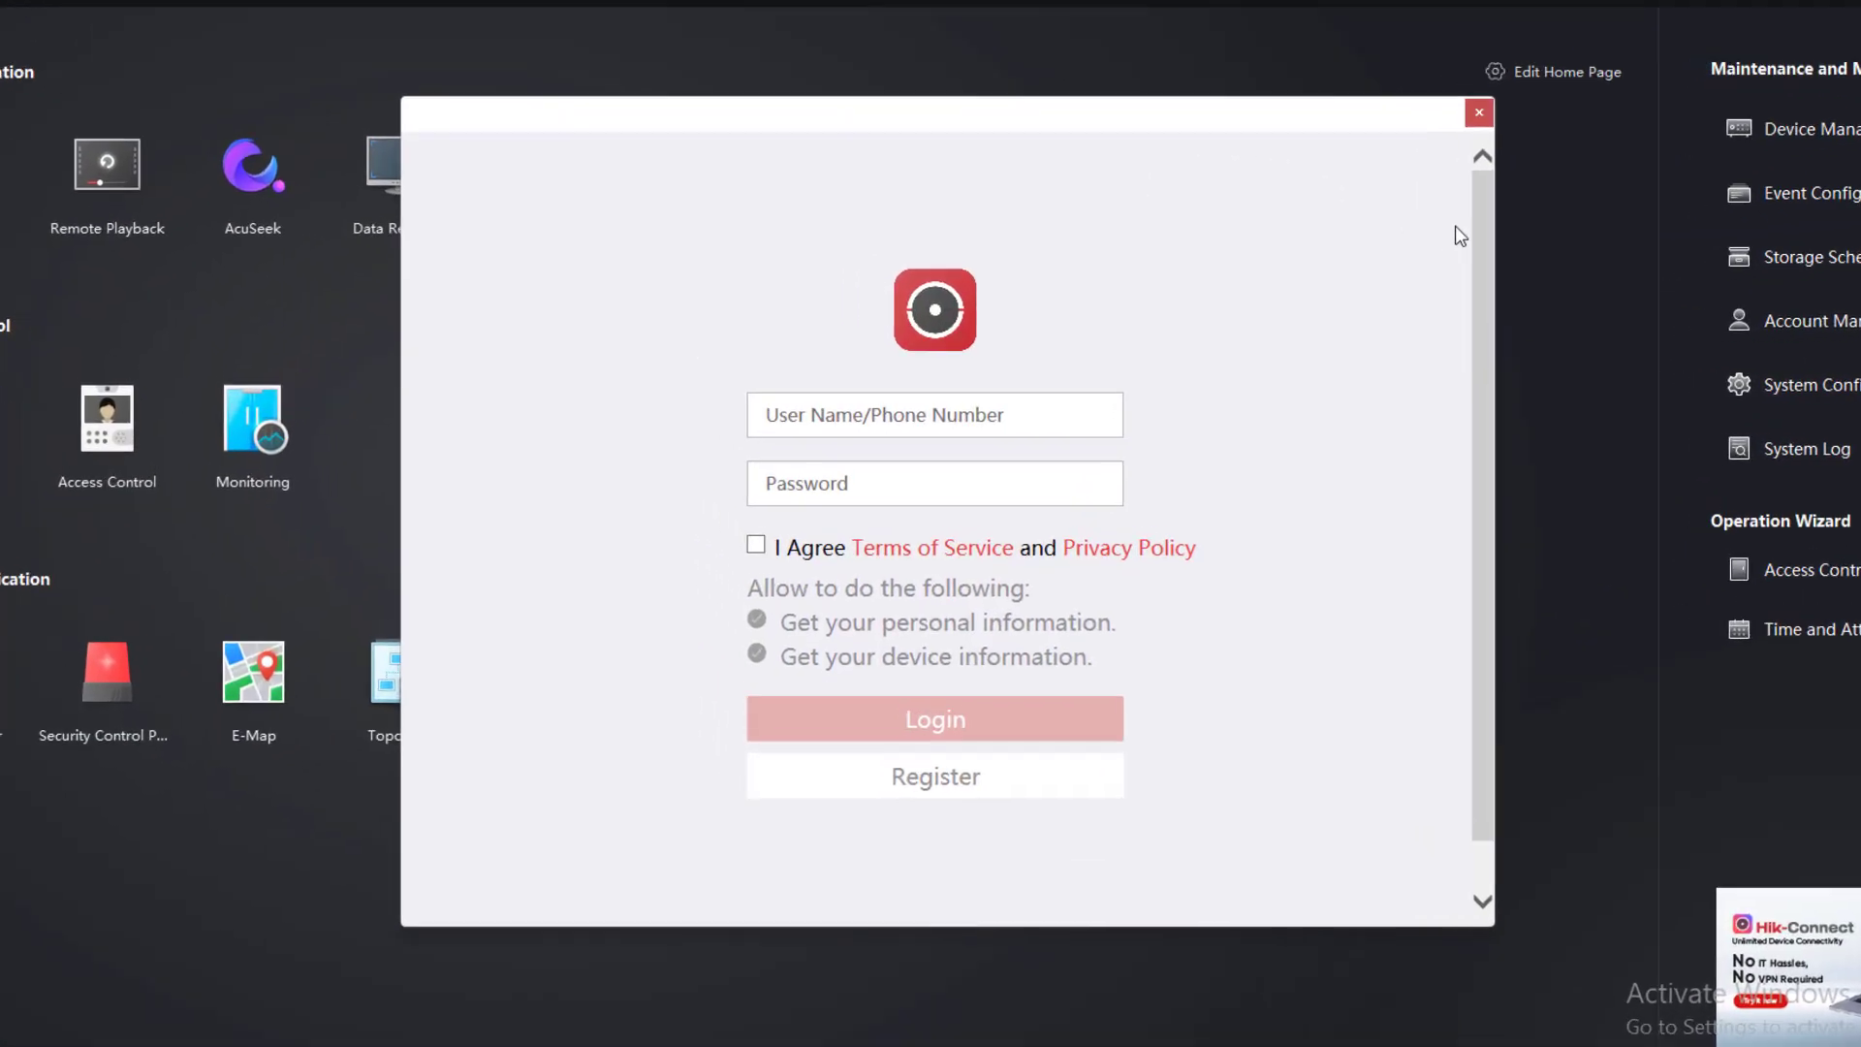
Tick the terms-of-service agreement in the Hik-Connect login form, moving between user name and password fields.
{"action": "left_click", "coordinate": [845, 416]}
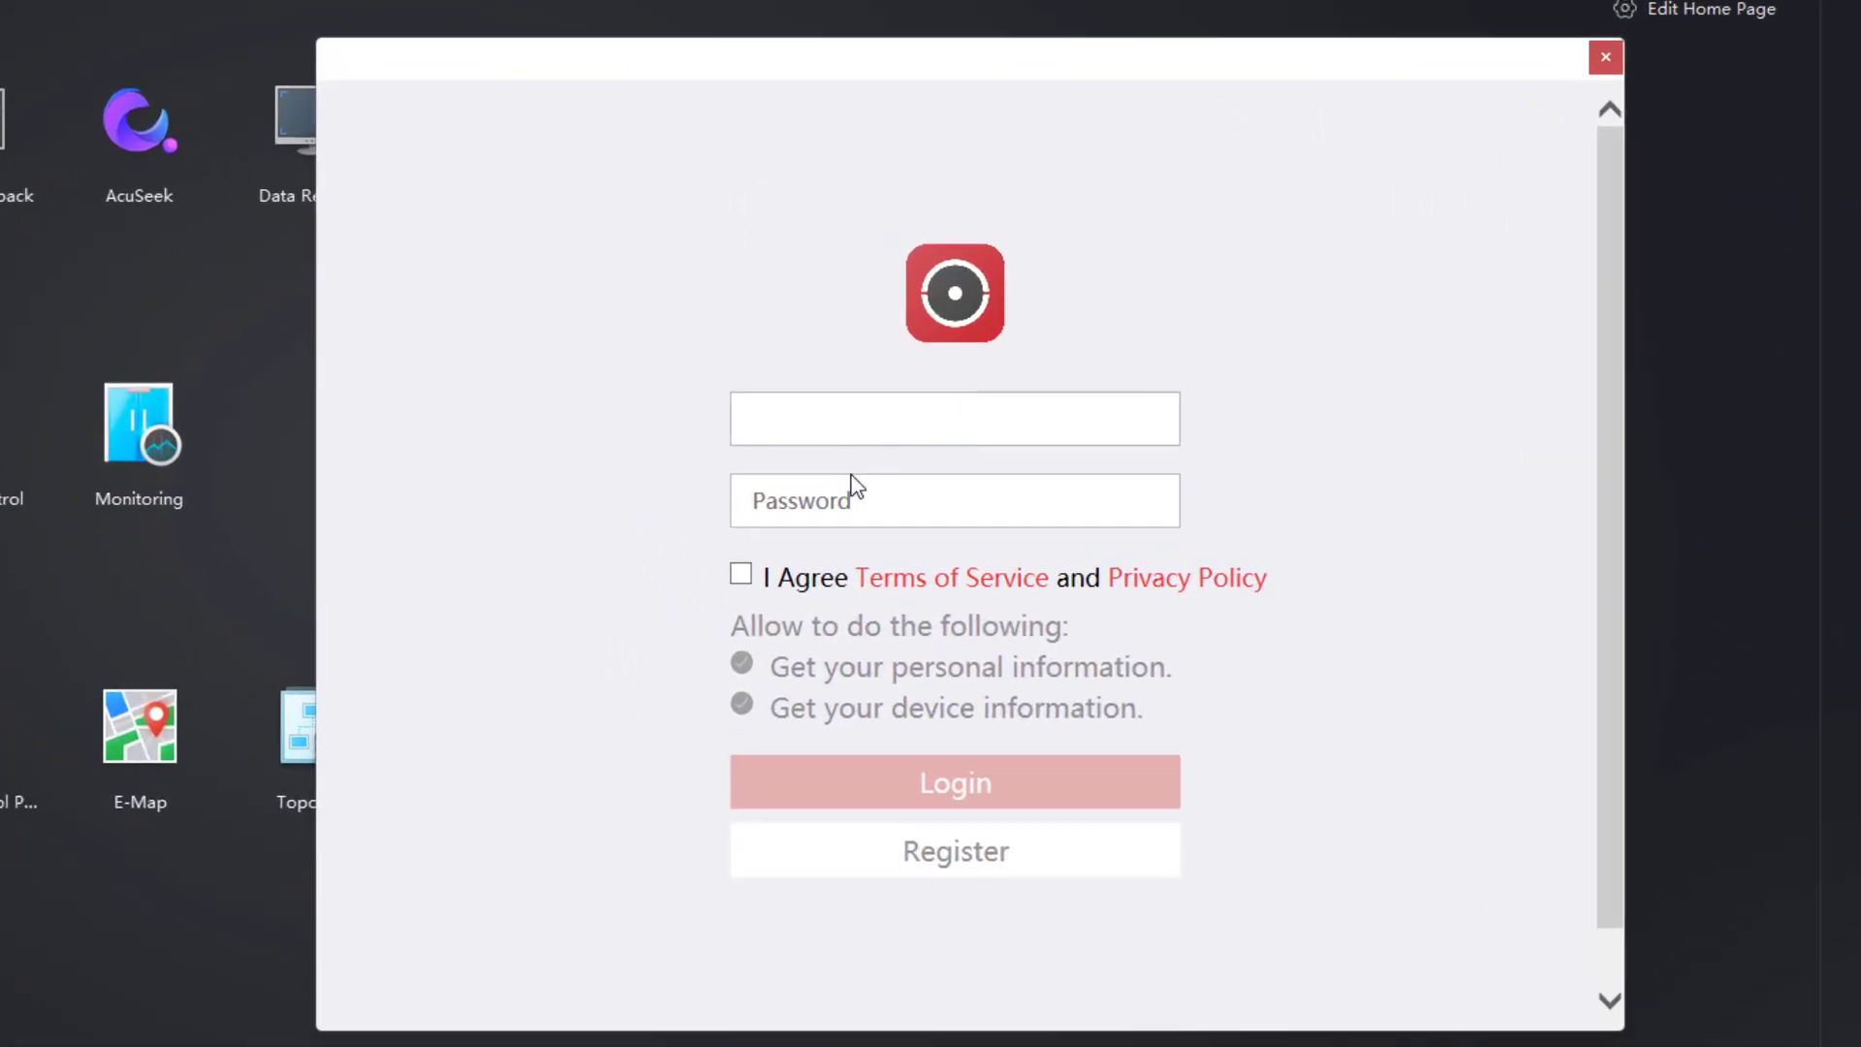
{"action": "left_click", "coordinate": [842, 490]}
{"action": "left_click", "coordinate": [831, 437]}
{"action": "left_click", "coordinate": [740, 573]}
{"action": "left_click", "coordinate": [851, 413]}
{"action": "left_click", "coordinate": [792, 503]}
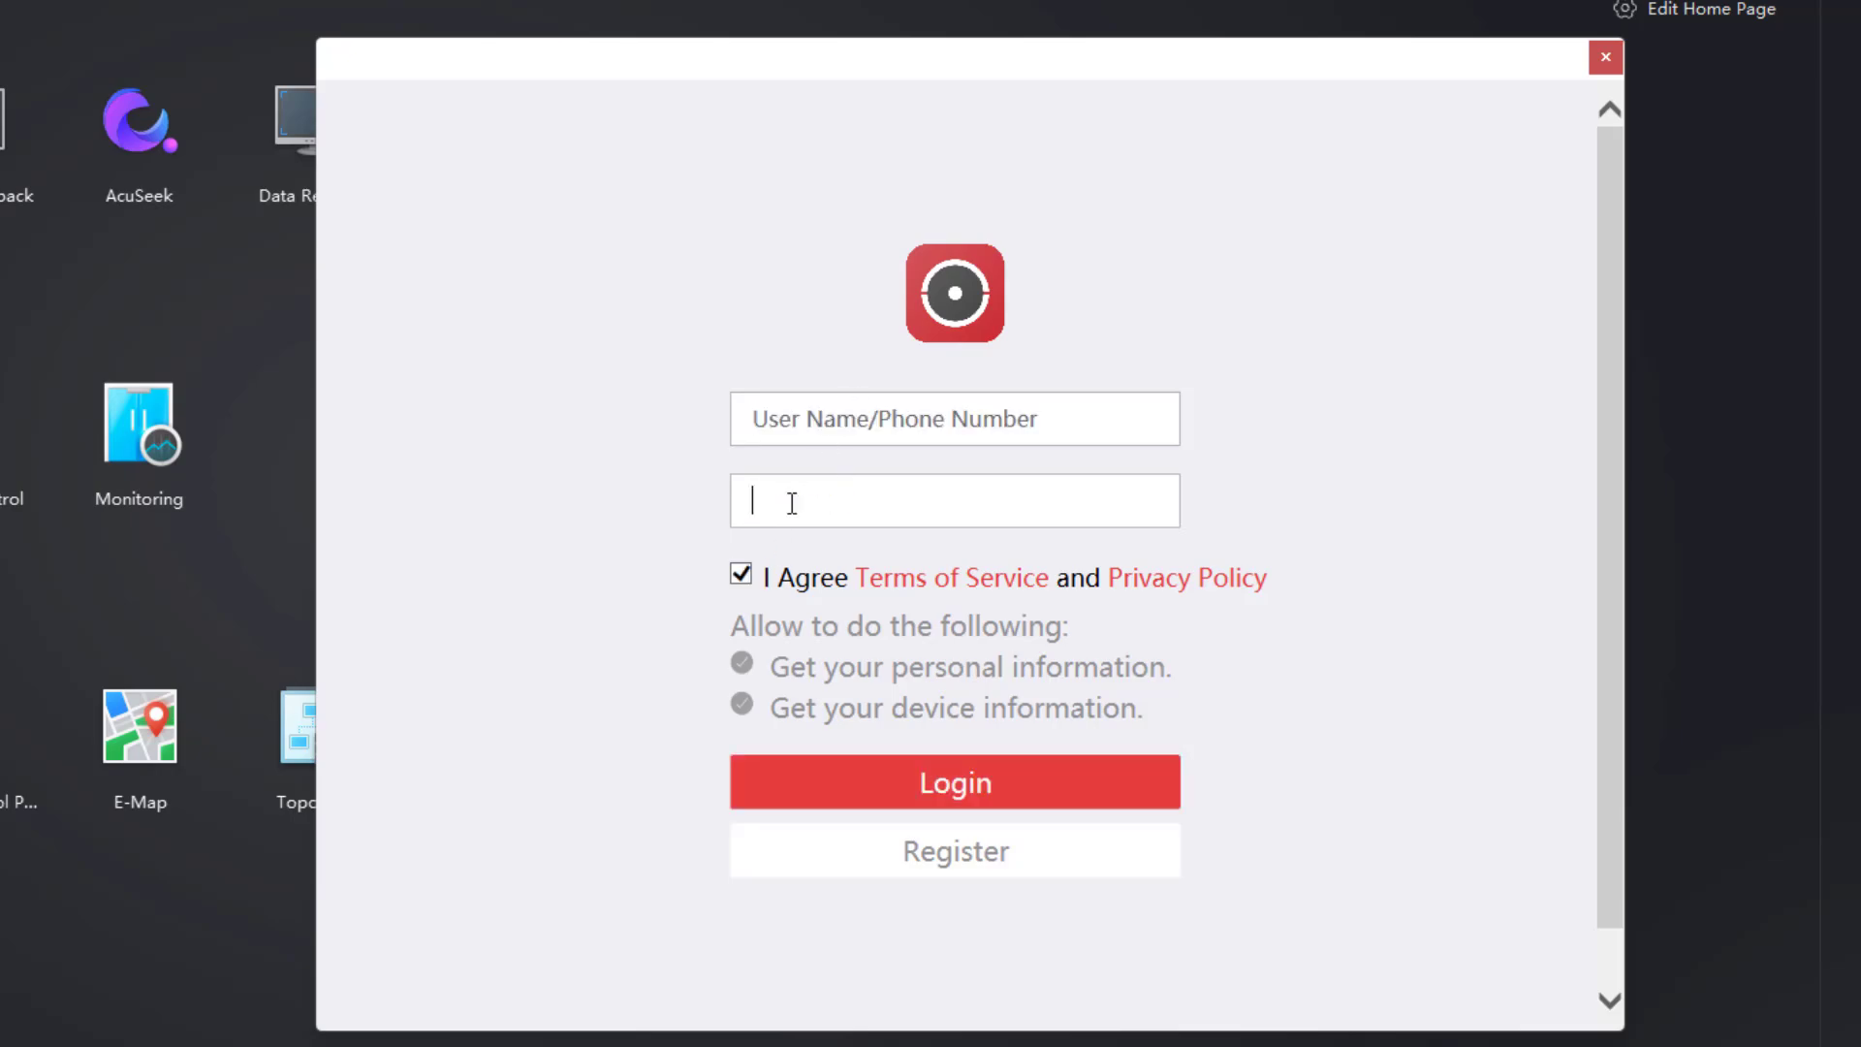
{"action": "left_click", "coordinate": [792, 435]}
{"action": "left_click", "coordinate": [840, 501]}
{"action": "left_click", "coordinate": [816, 411]}
{"action": "left_click", "coordinate": [830, 493]}
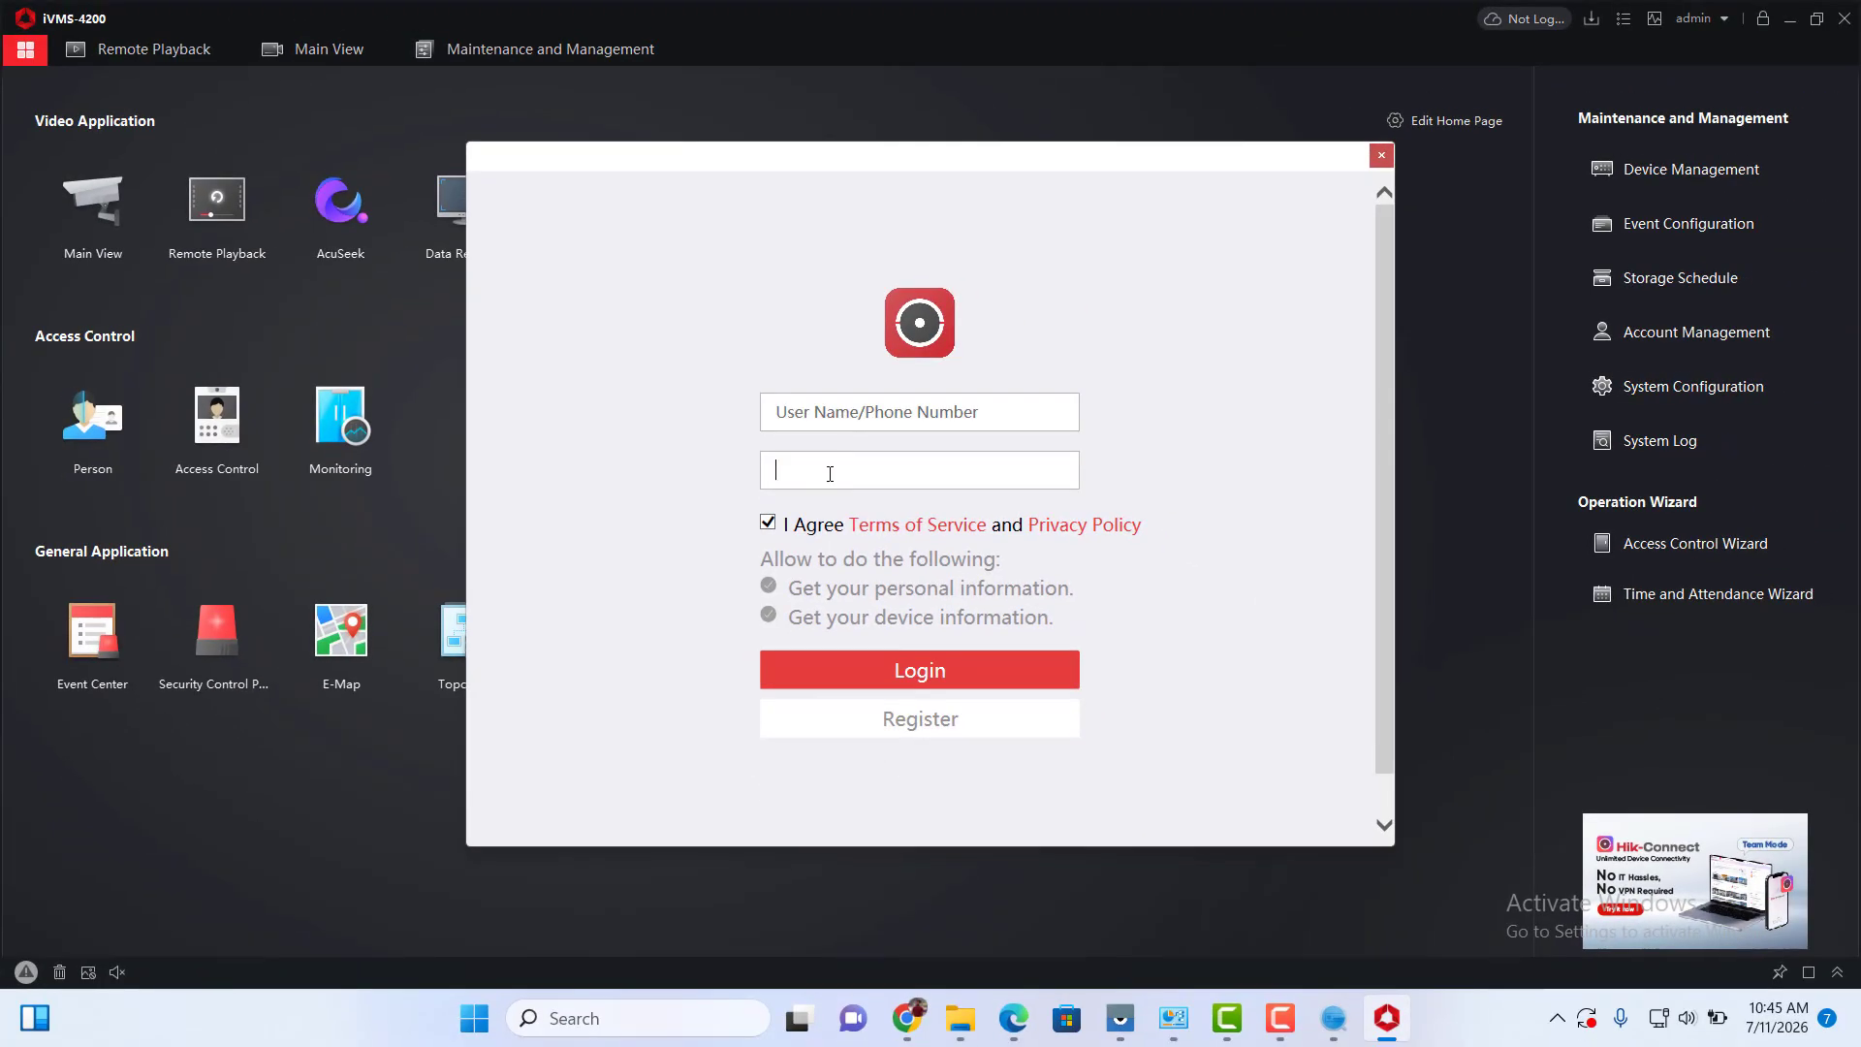
{"action": "left_click", "coordinate": [867, 417]}
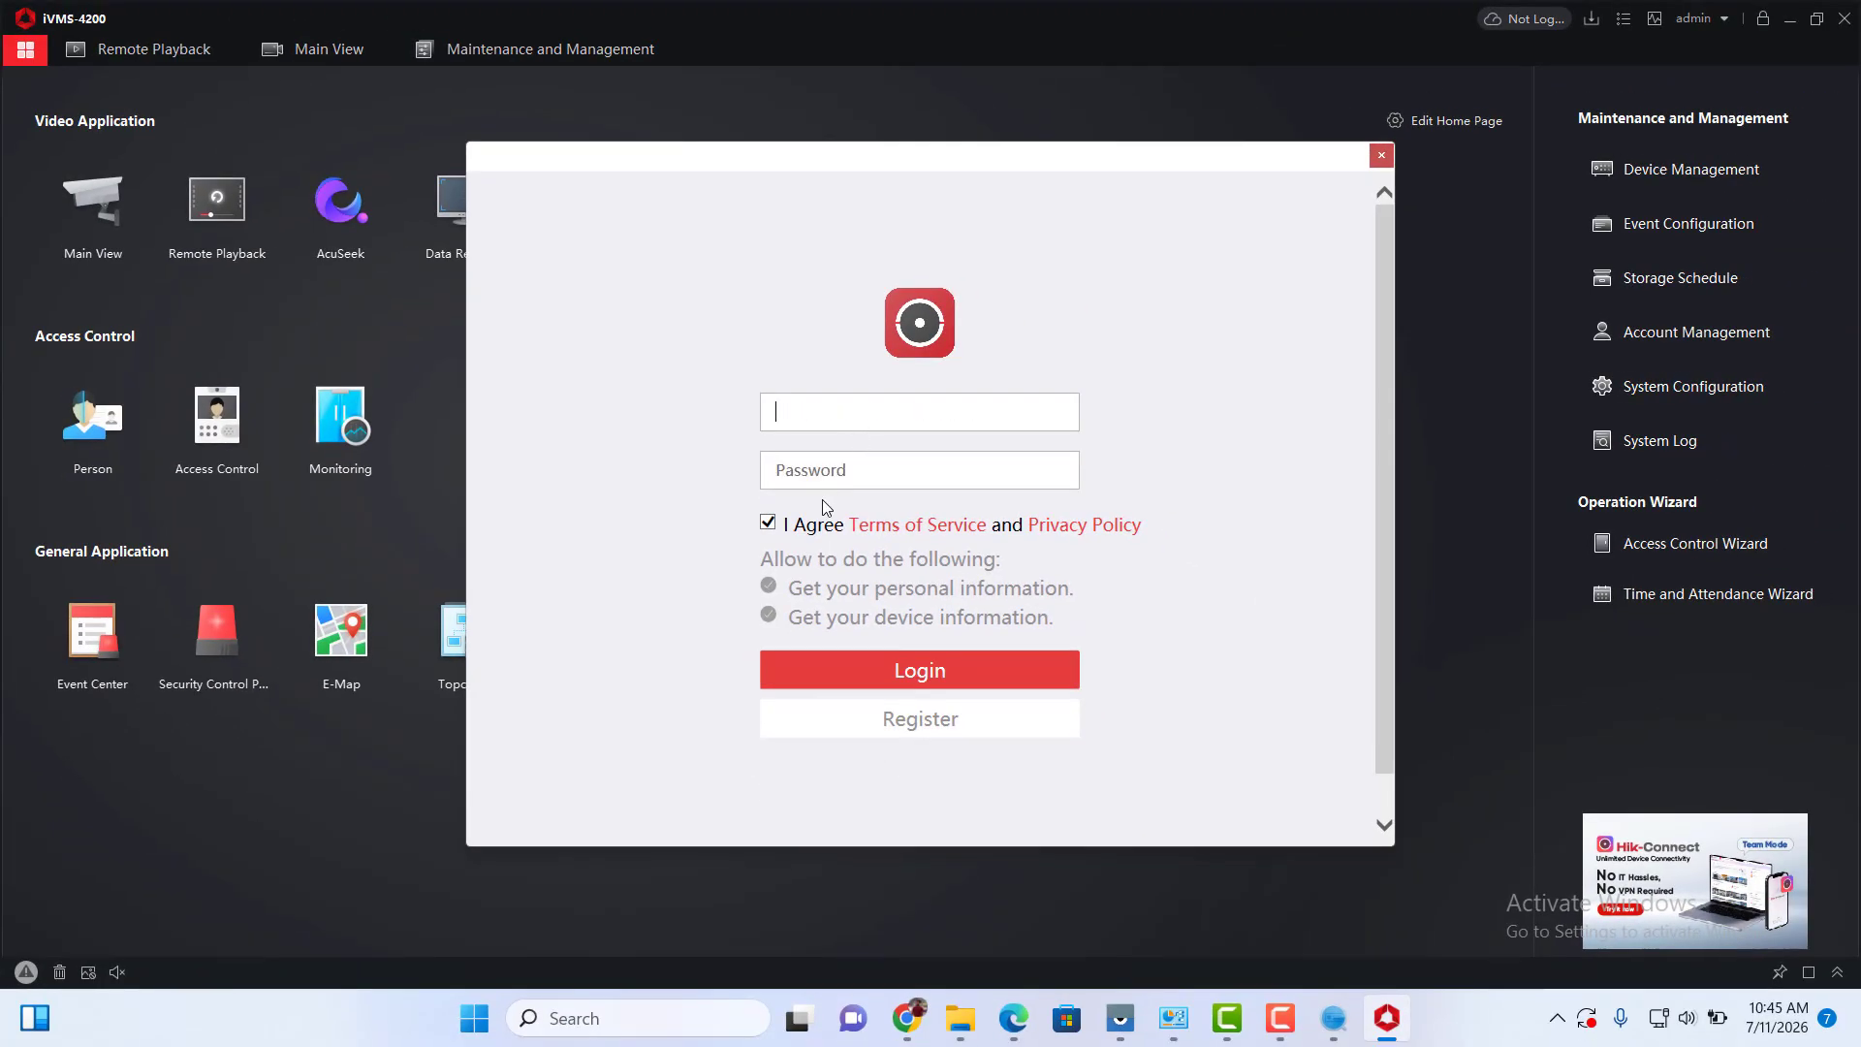
{"action": "left_click", "coordinate": [829, 475]}
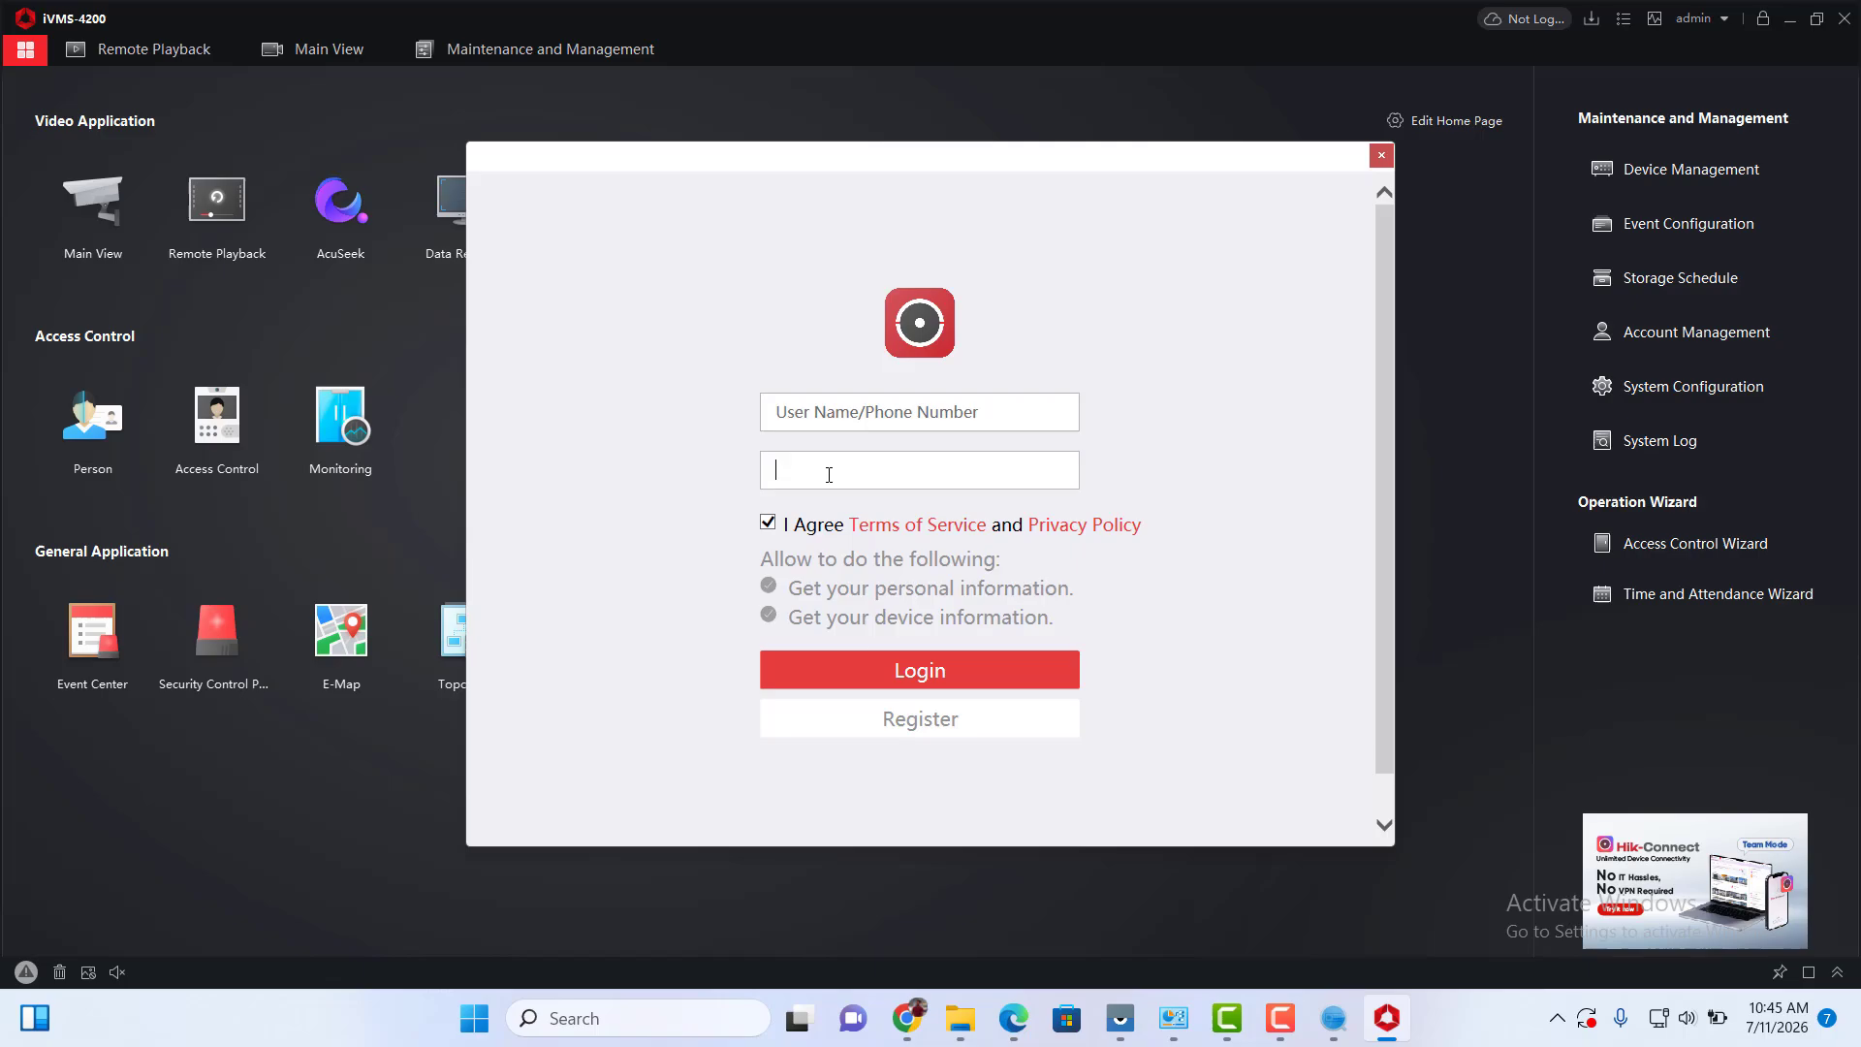
{"action": "left_click", "coordinate": [870, 422]}
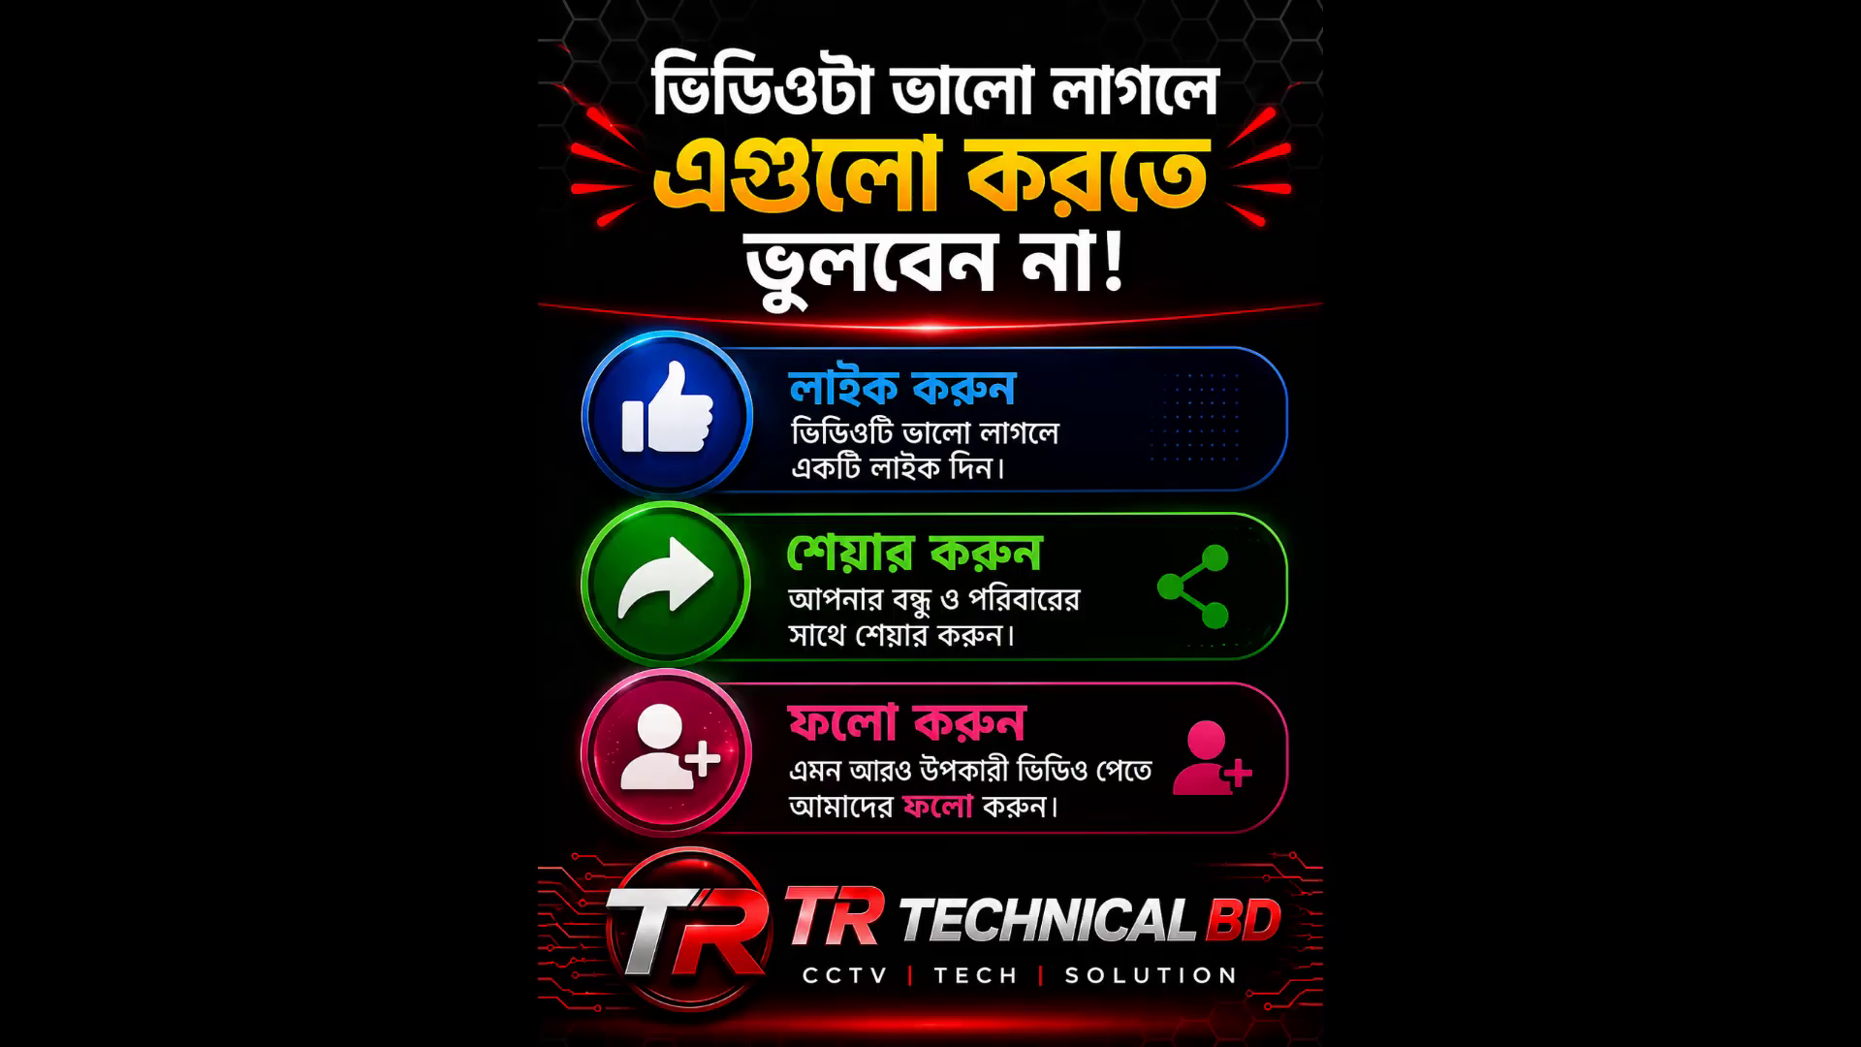